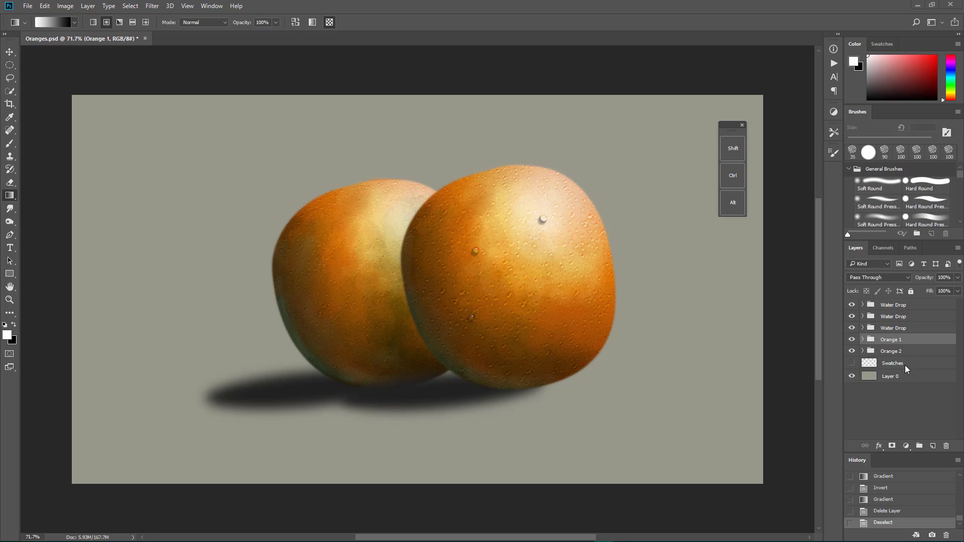
Step: Hide the Orange 2 group and all three Water Drop groups, and expand the Orange 1 group to show its layers
left_click(852, 352)
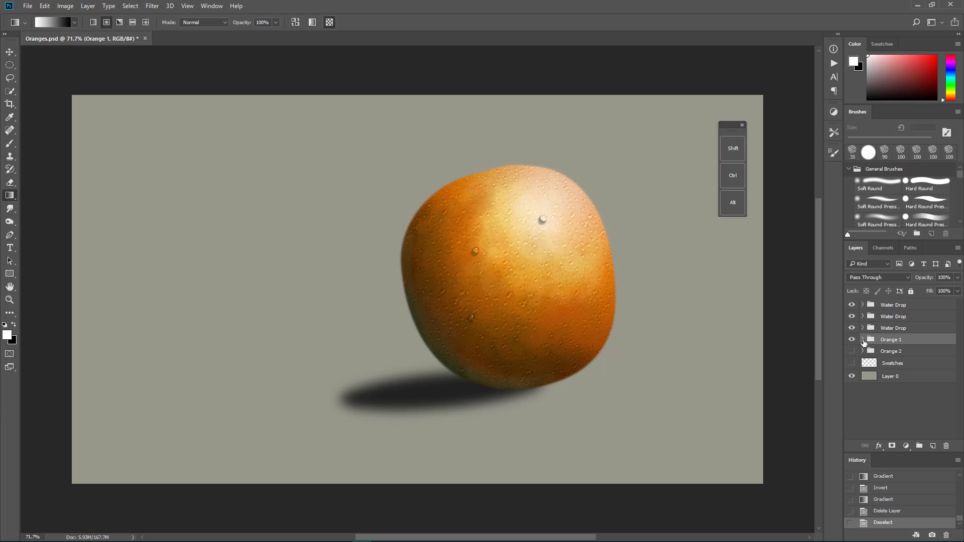
left_click(862, 340)
left_click(852, 327)
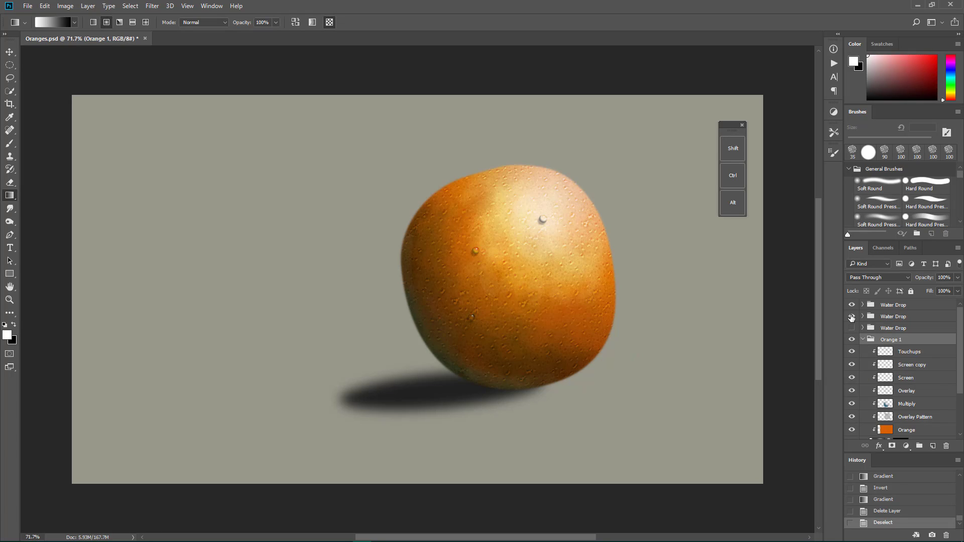
left_click(852, 316)
left_click(852, 304)
scroll(918, 399, "down", 3)
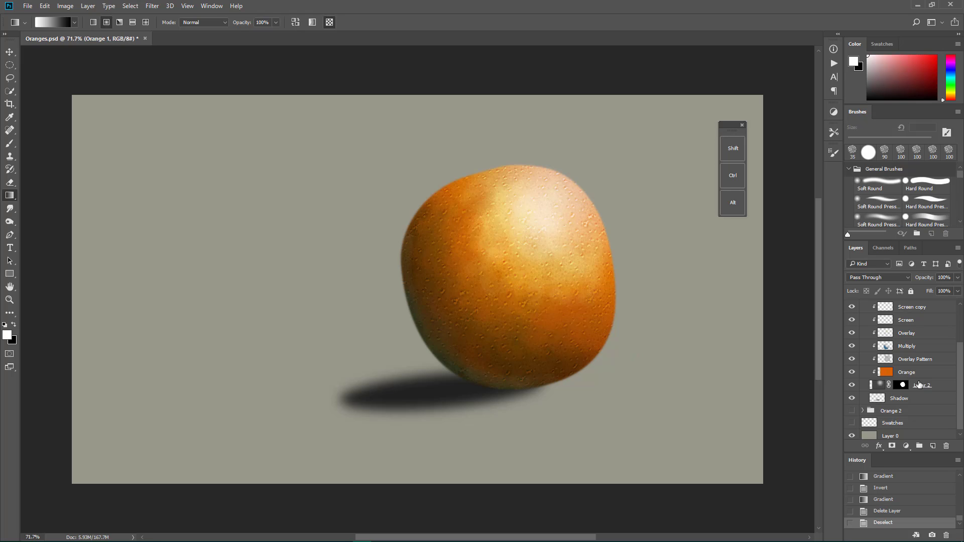
scroll(919, 384, "up", 2)
scroll(919, 384, "down", 2)
scroll(913, 417, "down", 1)
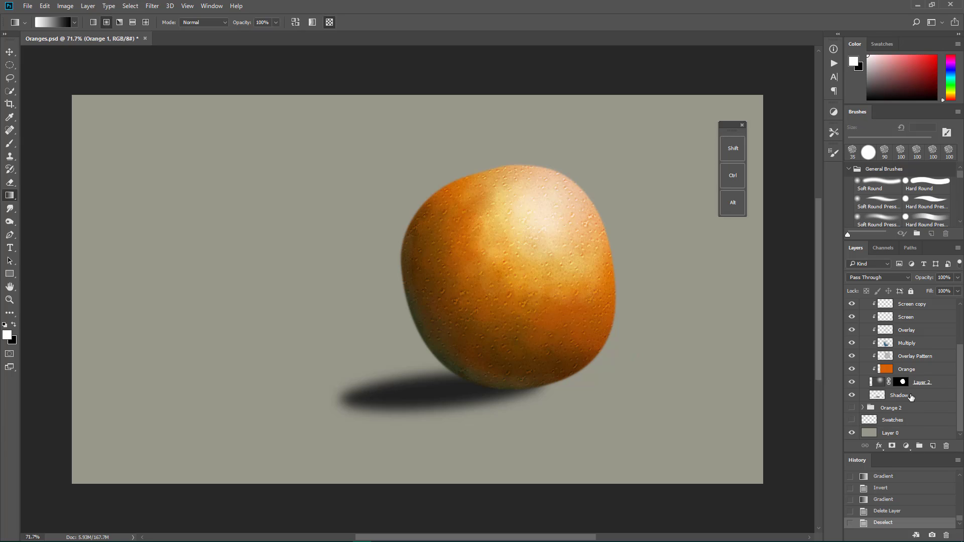
Step: Add a new layer directly below Layer 2 in the Orange 1 group and name it TEST
left_click(912, 398)
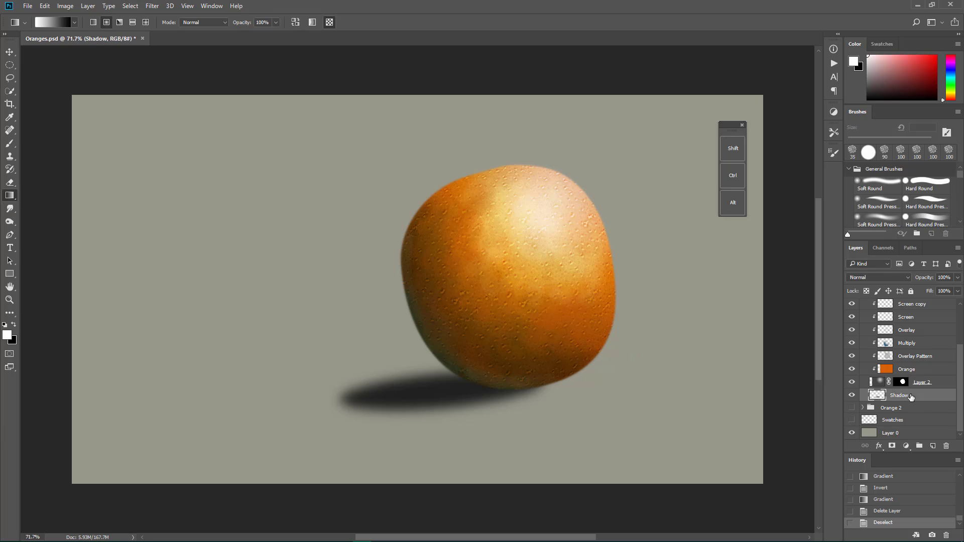
left_click(944, 384)
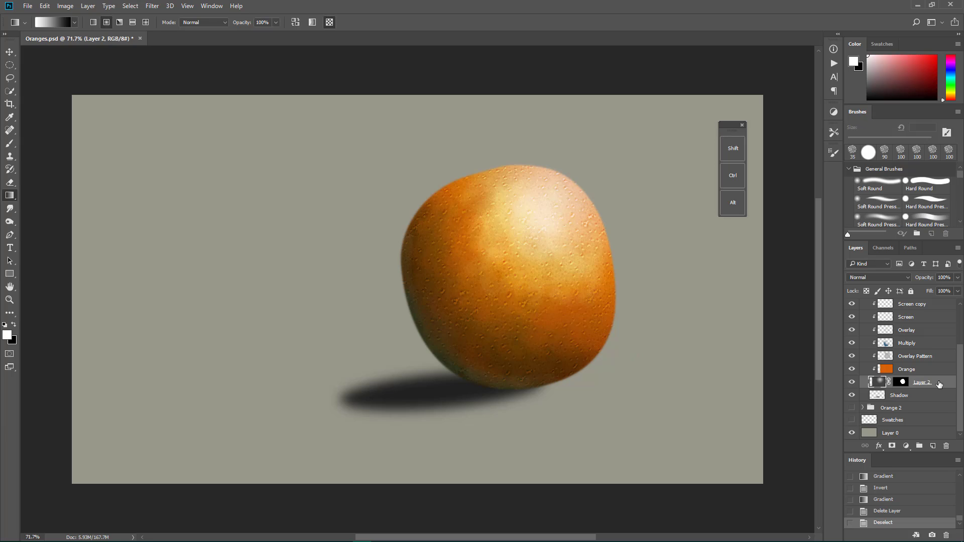
left_click(939, 384)
left_click(933, 447, "ctrl")
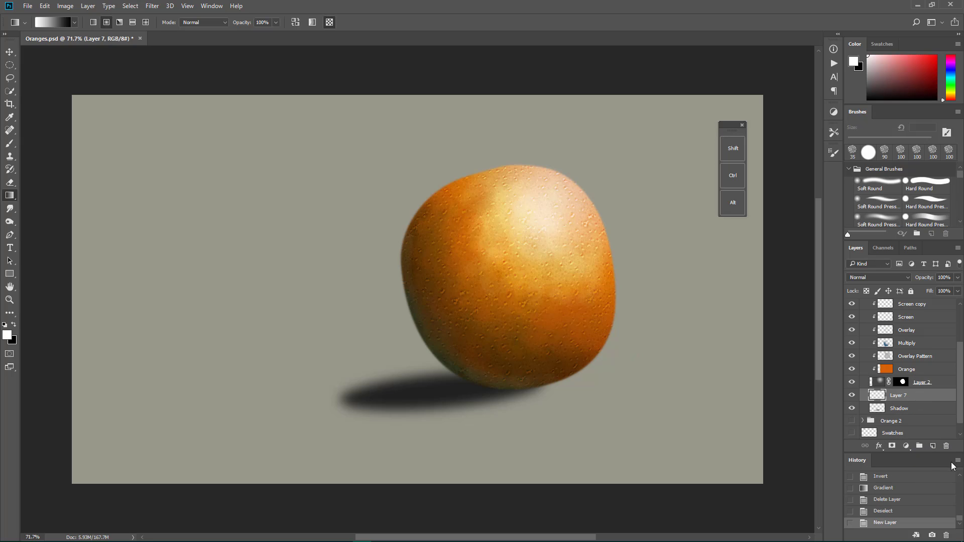
double_click(898, 395)
type("TEST")
key("Return")
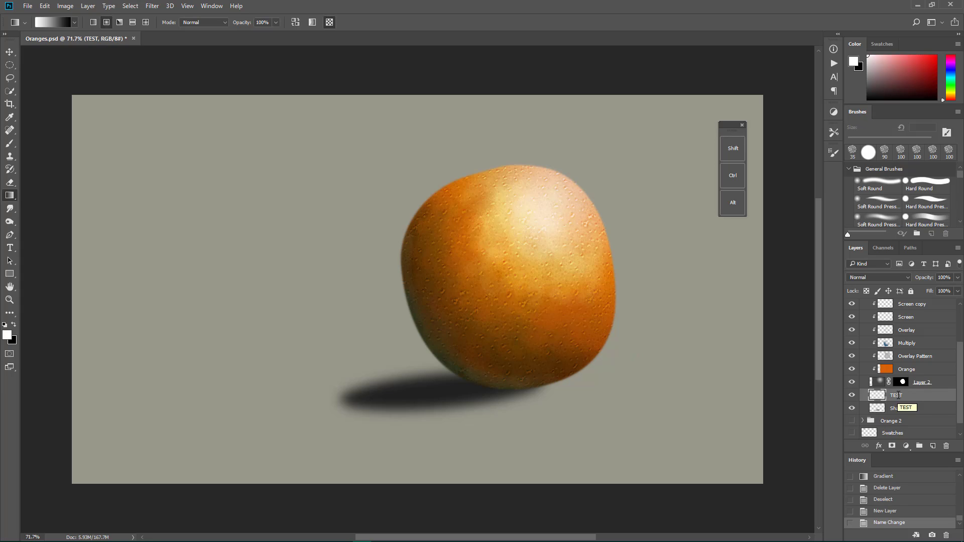
Step: Make a circular selection on the empty canvas beside the orange and fill it with a white-to-black linear gradient running diagonally downward
left_click(9, 65)
left_click_drag(123, 147, 287, 321)
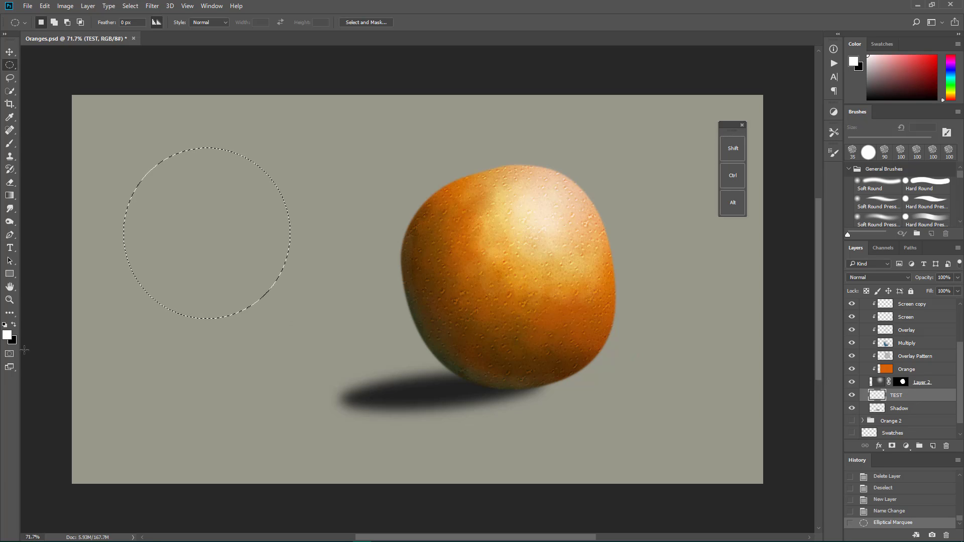
left_click(10, 196)
left_click(74, 21)
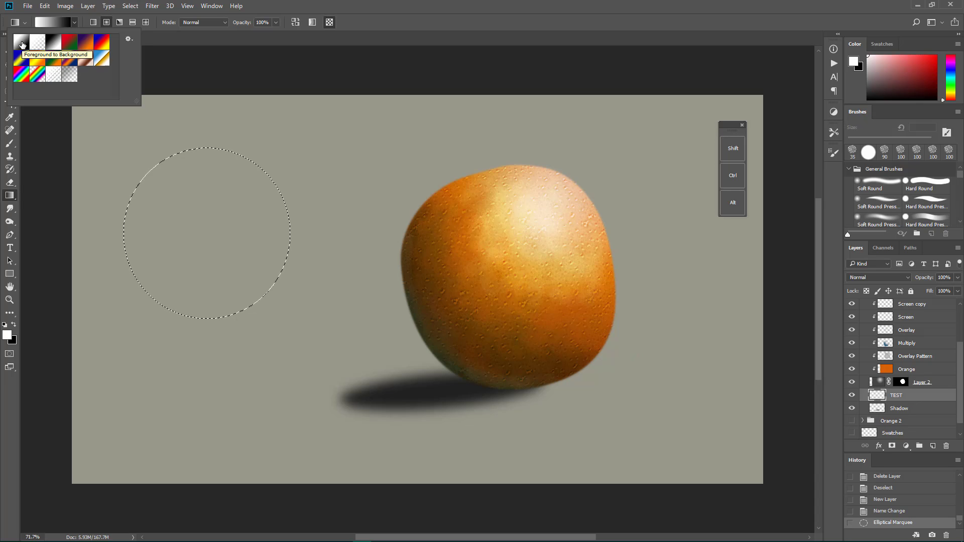
left_click(94, 23)
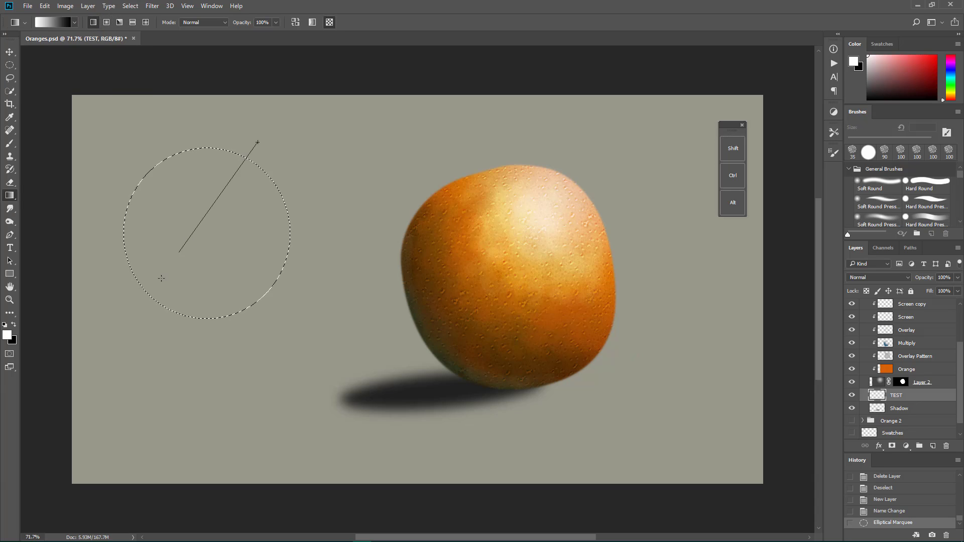
left_click_drag(161, 278, 127, 336)
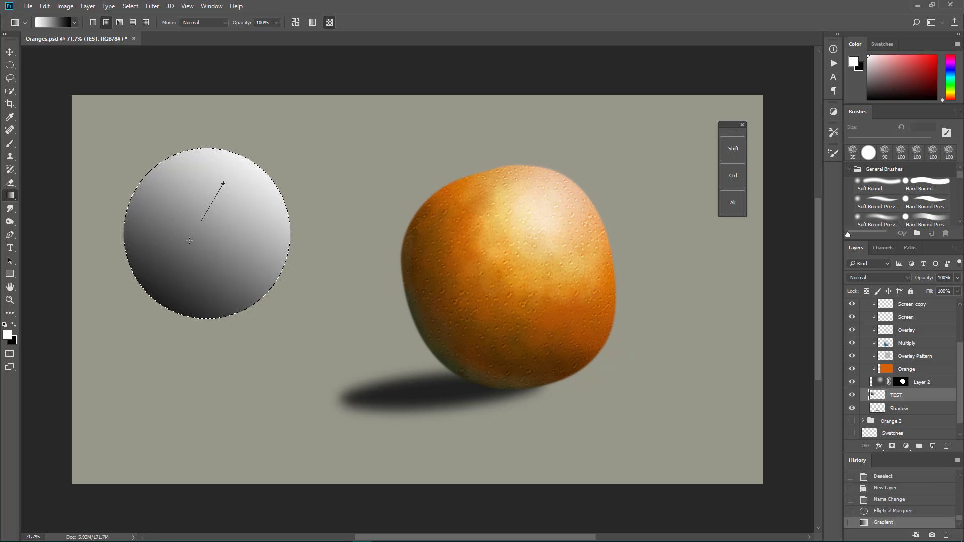
Step: Refill the circle with white-to-black radial gradients, varying their length, until it reads as a sphere with its highlight near the upper-right edge
left_click_drag(189, 241, 156, 306)
left_click_drag(241, 172, 107, 403)
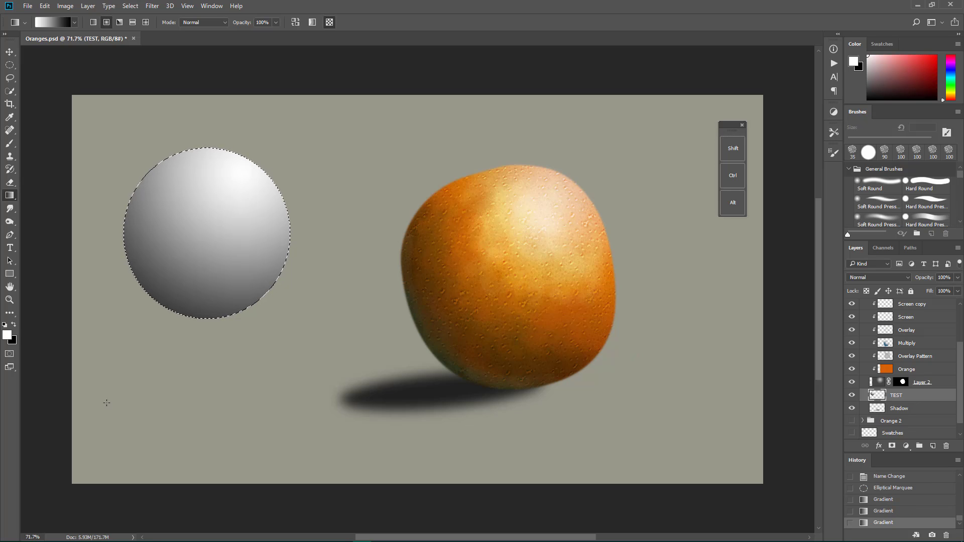
left_click_drag(247, 182, 173, 280)
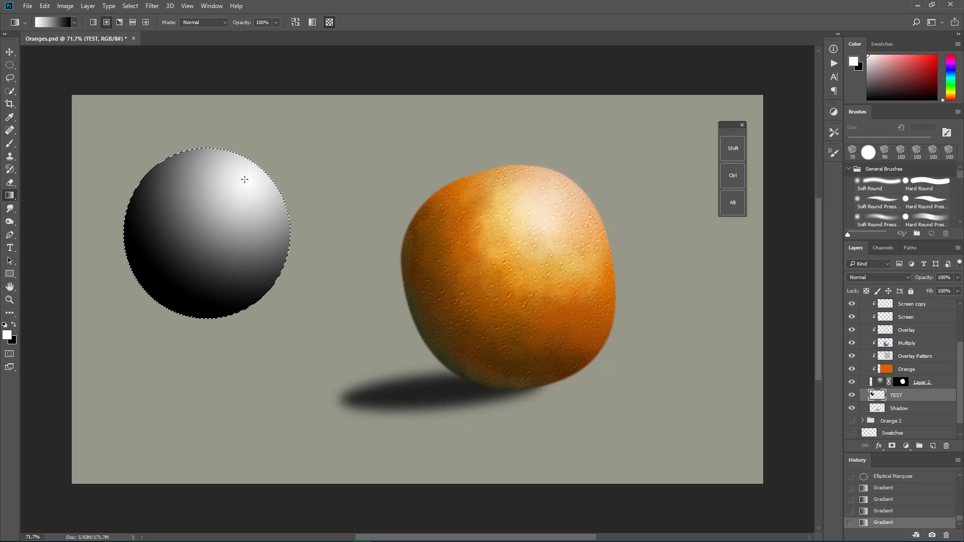
left_click_drag(245, 179, 163, 317)
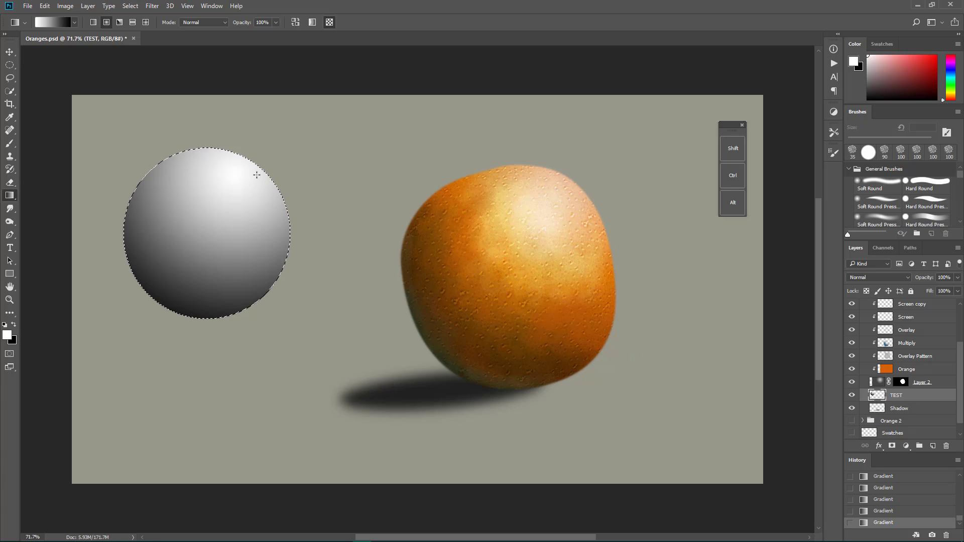
mouse_move(149, 319)
left_mouse_down()
mouse_move(130, 351)
mouse_move(148, 317)
left_mouse_up()
left_click_drag(175, 265, 133, 338)
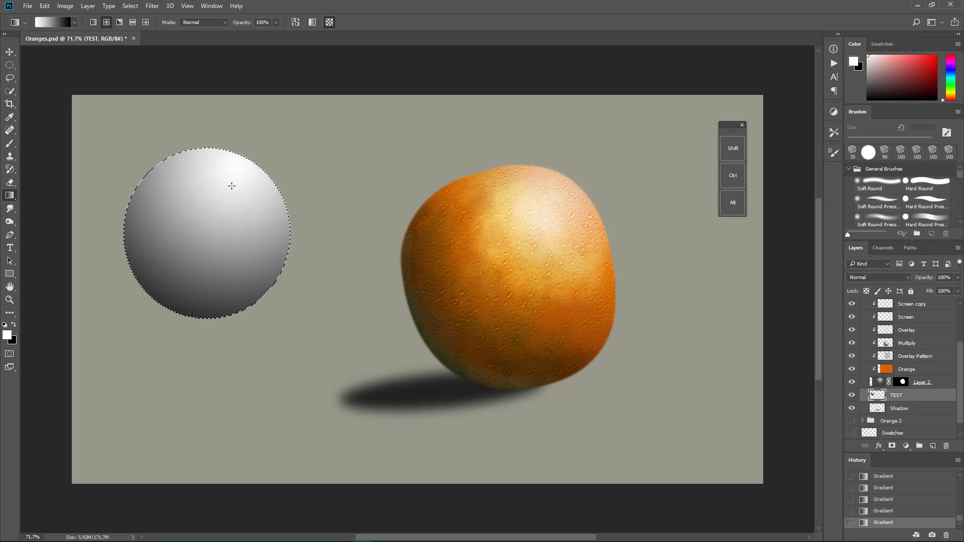
left_click_drag(233, 182, 117, 408)
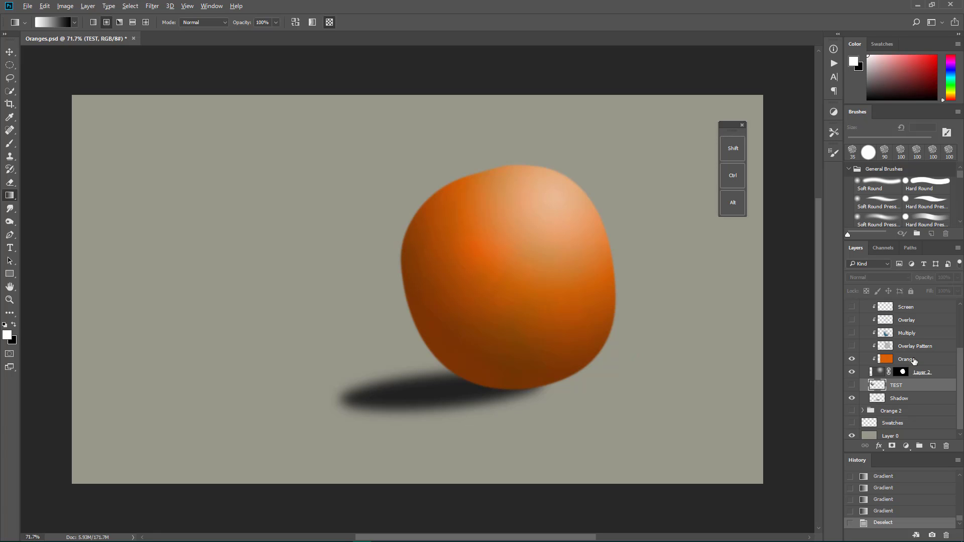
Step: Release the Orange layer's clipping mask, show the TEST layer, and hide Layer 2 and the Orange layer
left_click(910, 362, "alt")
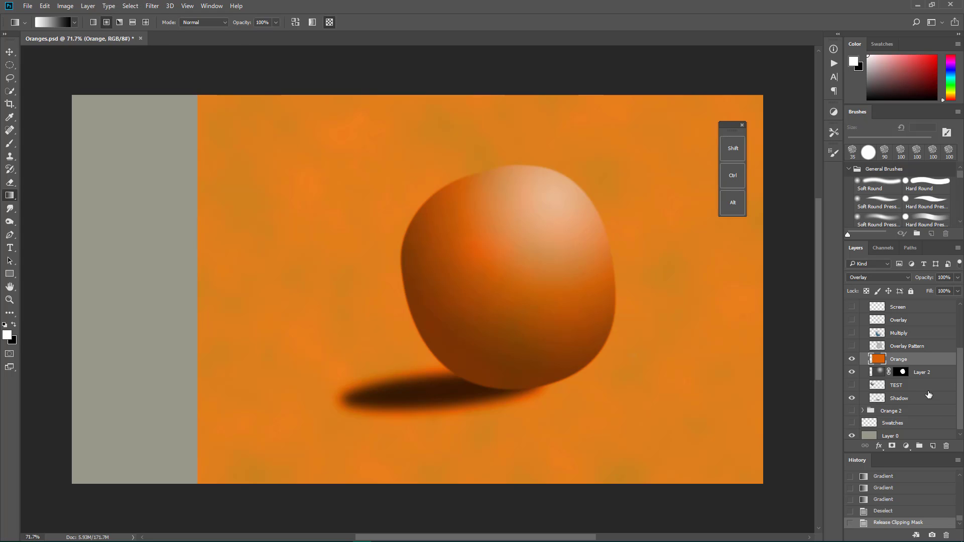
left_click(894, 390)
left_click(852, 385)
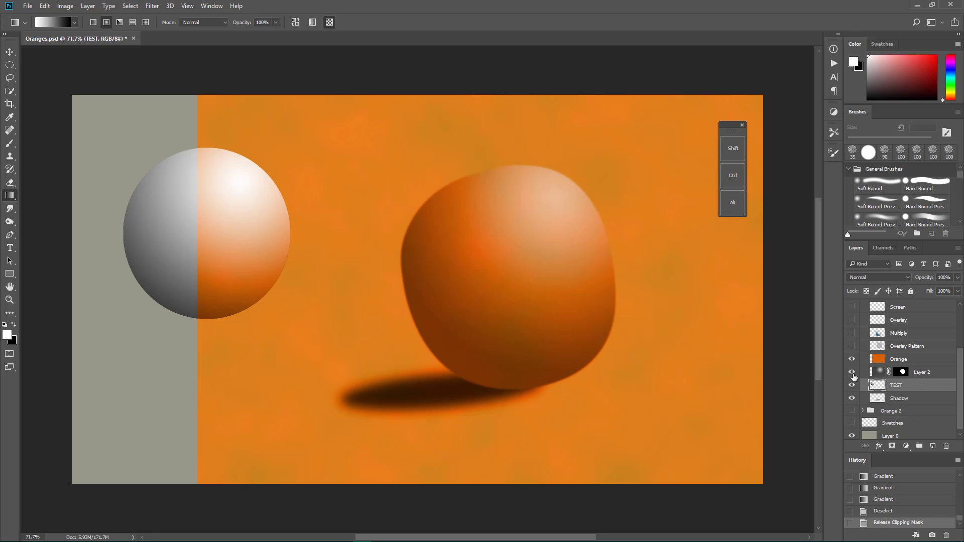
left_click(852, 372)
left_click(852, 359)
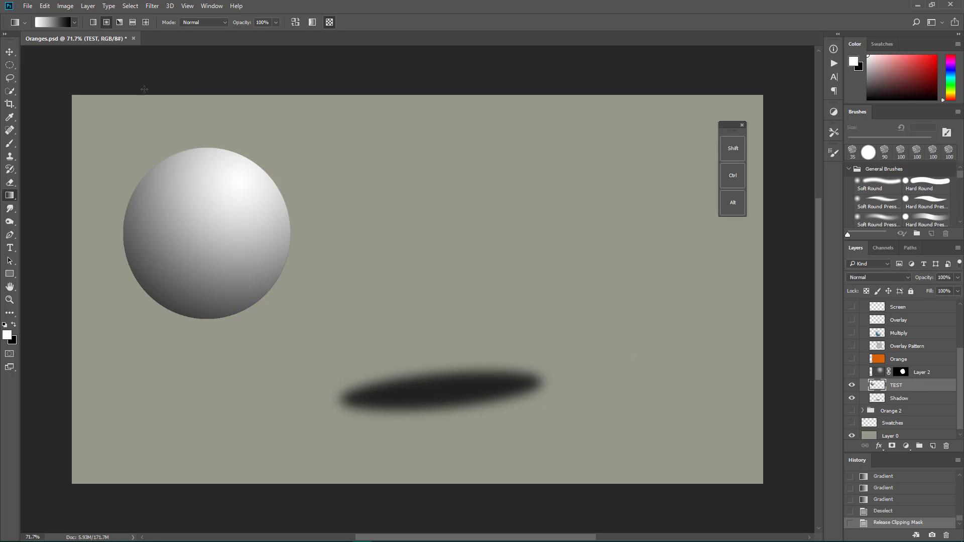
Step: Set the foreground color to the saturated red-orange f24a09
left_click(8, 335)
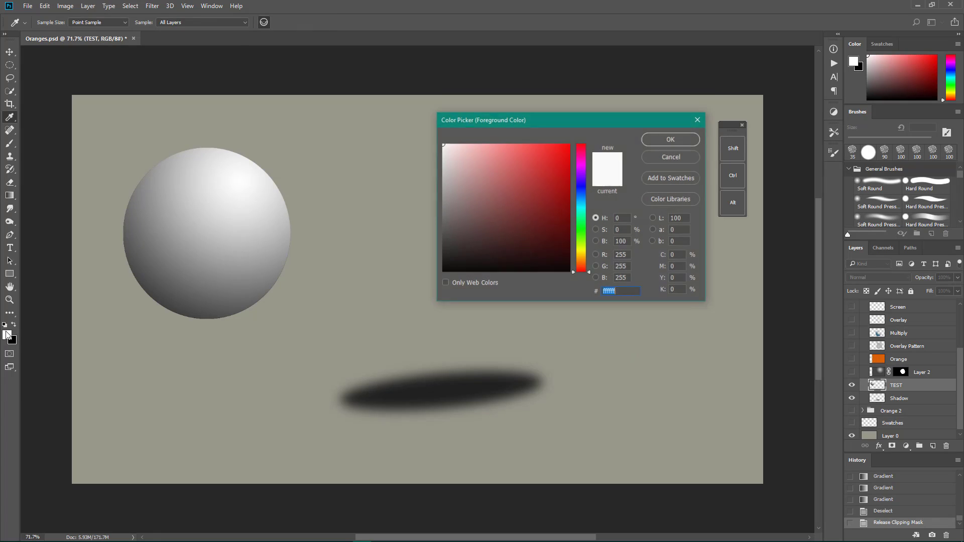
left_click_drag(583, 274, 583, 264)
left_click(566, 151)
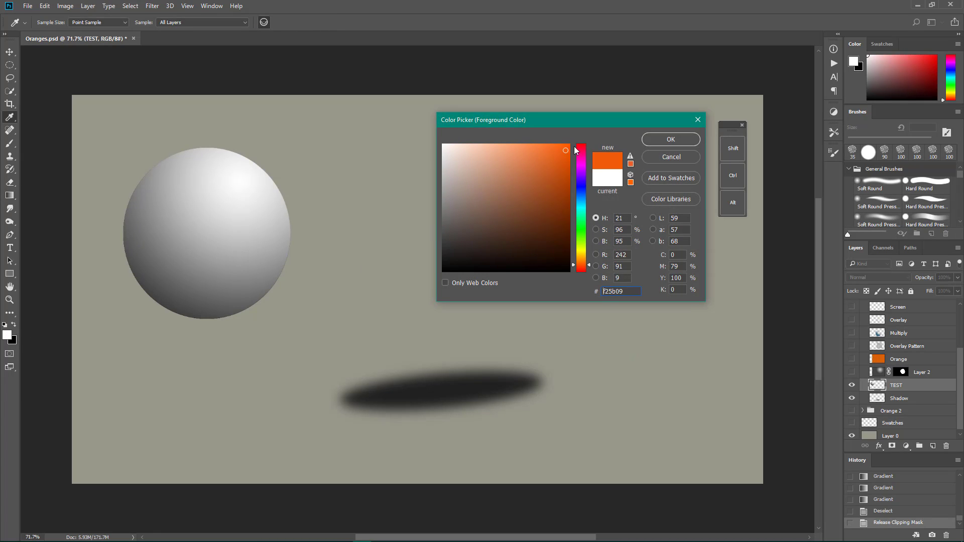
left_click(572, 266)
left_click(685, 142)
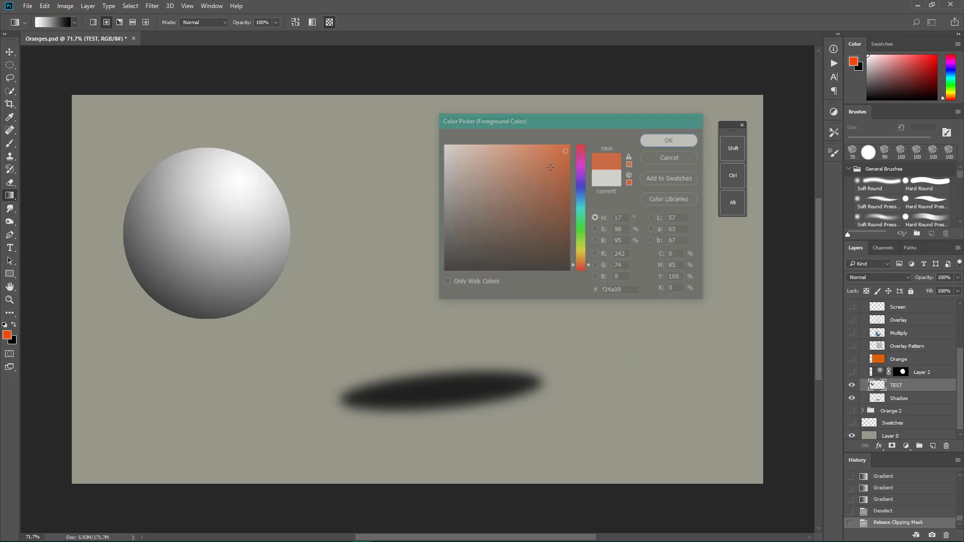
Step: Swap the foreground and background colors and set the new foreground color to the yellow-orange e29e1b
left_click(14, 325)
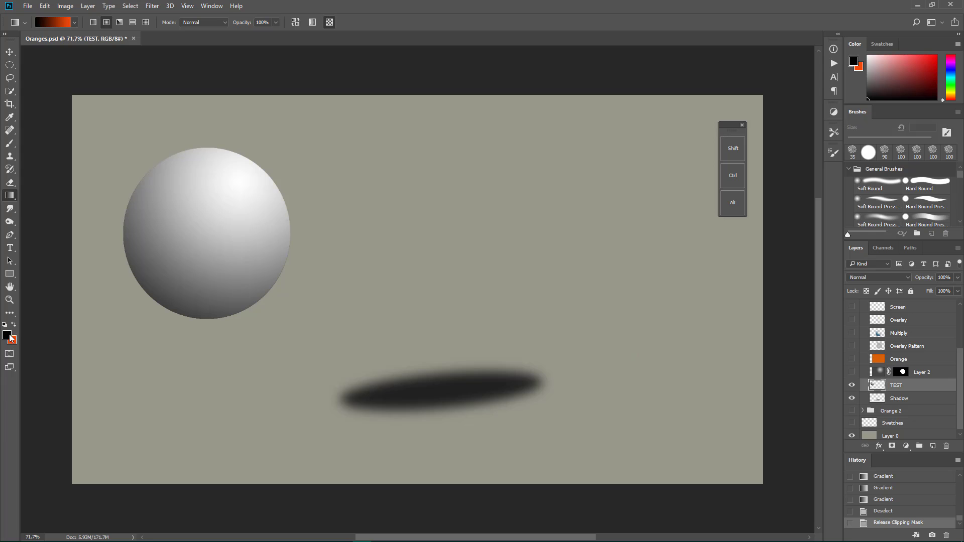
left_click(7, 335)
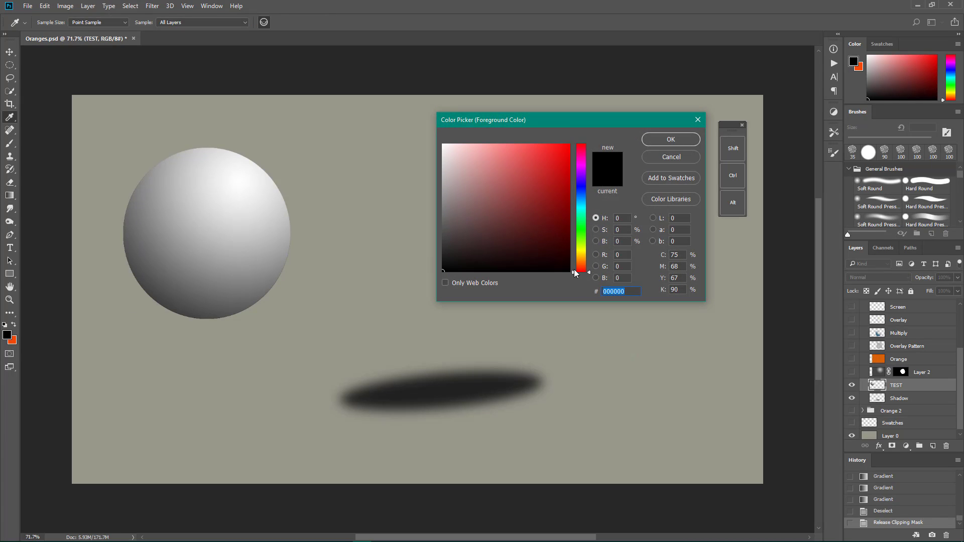
left_click_drag(574, 269, 577, 258)
left_click(557, 157)
left_click(555, 158)
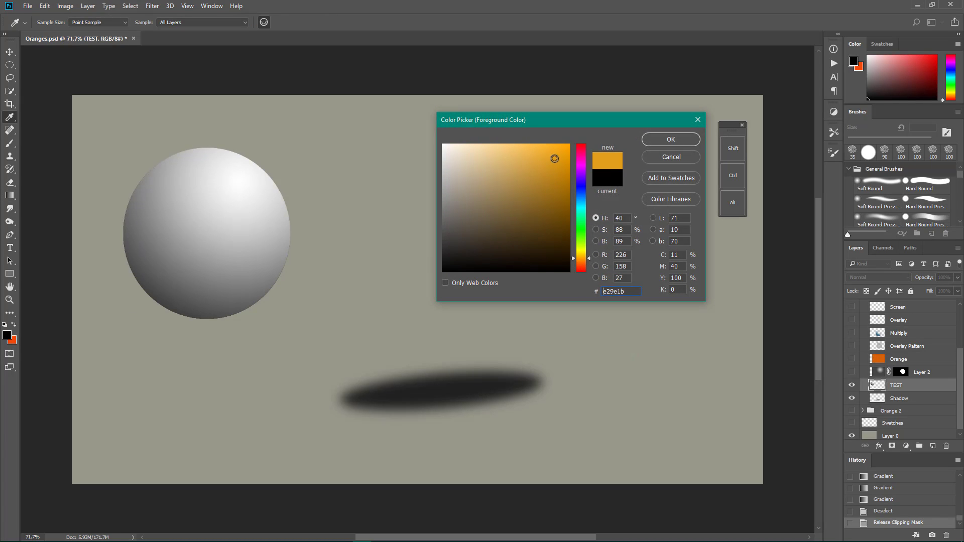
left_click(669, 139)
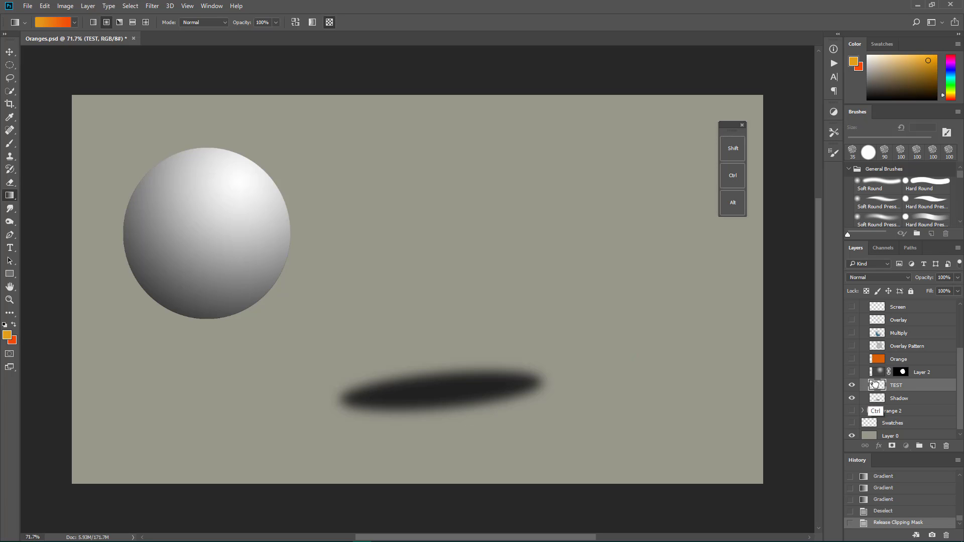
Step: Load the TEST sphere as a selection, invert it, and render Clouds in the two orange colors around the sphere
left_click(874, 385, "ctrl")
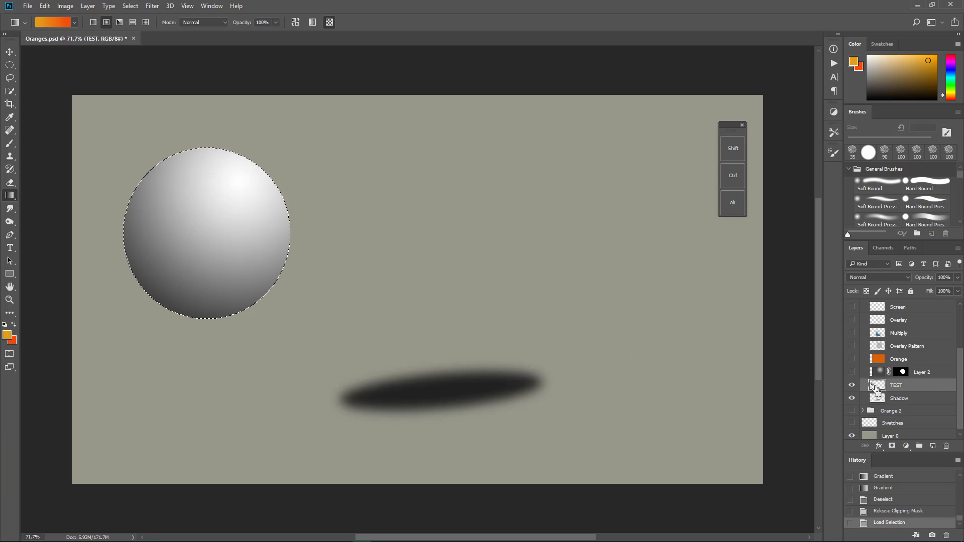
key("ctrl+shift+i")
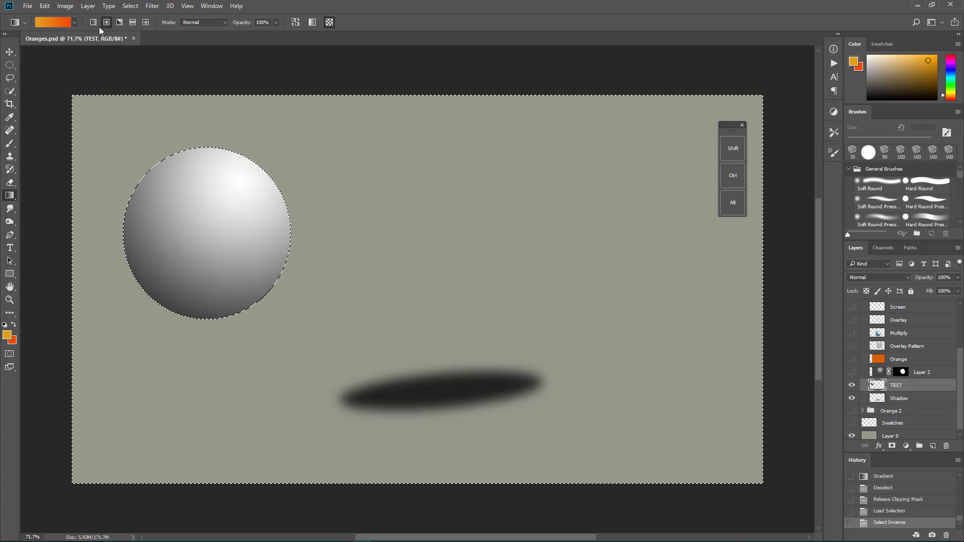
left_click(153, 5)
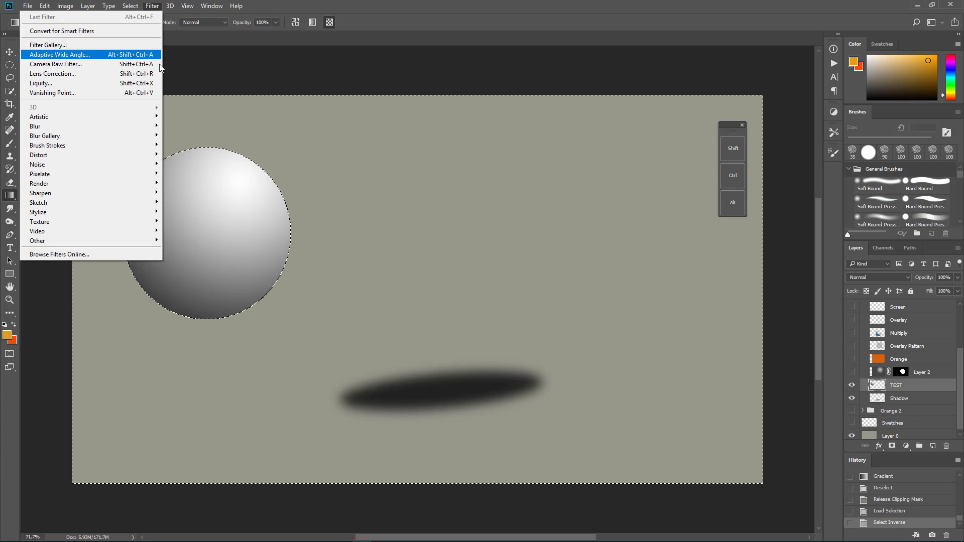
mouse_move(141, 174)
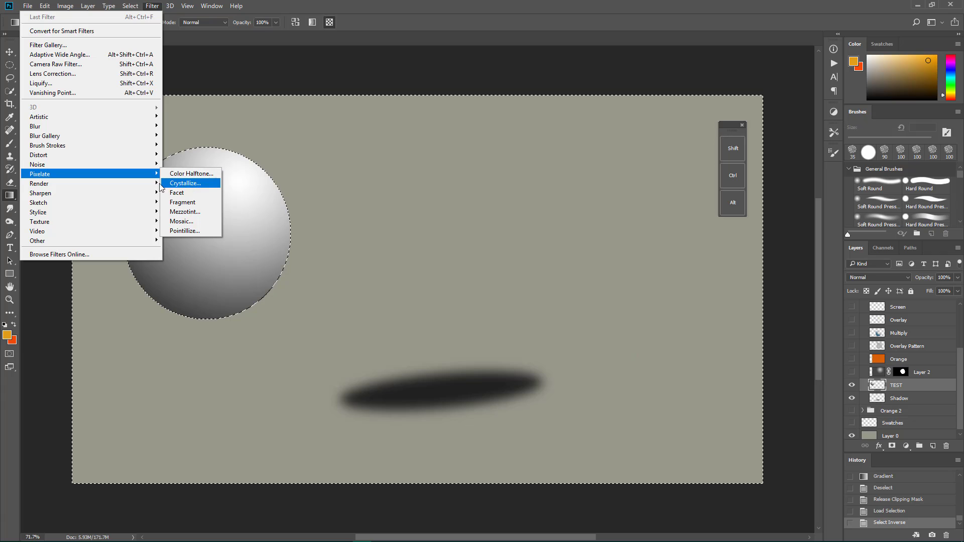
left_click(207, 216)
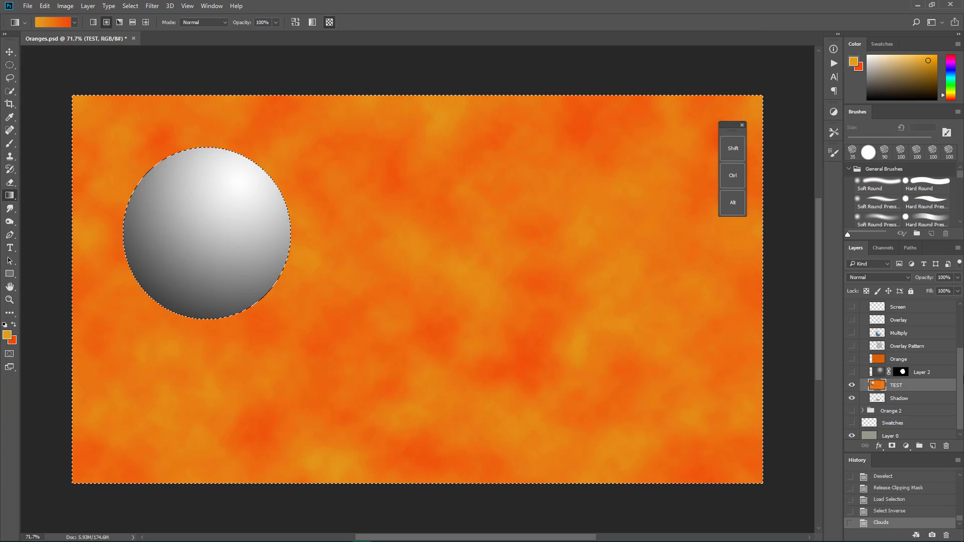
Step: Hide the TEST layer, show Layer 2 and the Orange layer again, and make the Orange layer active
left_click(852, 385)
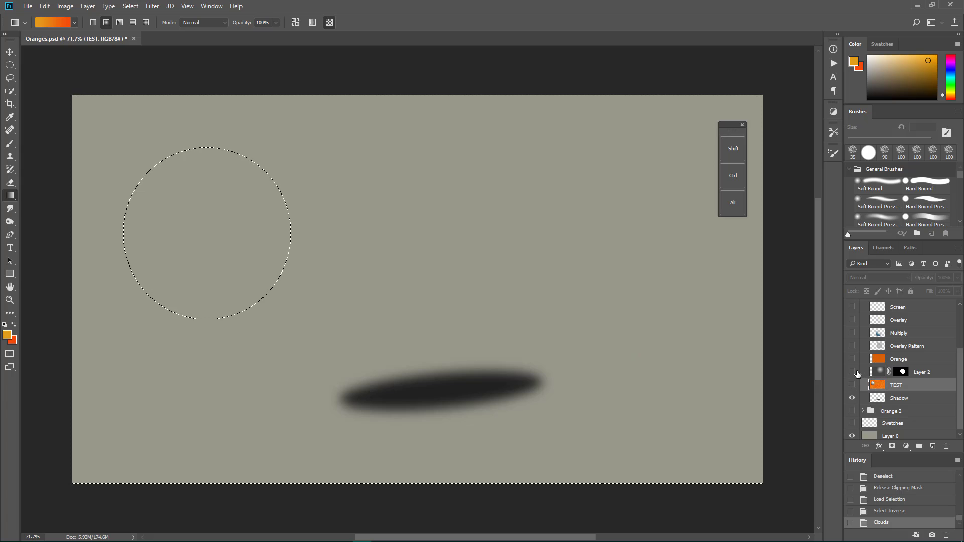
left_click(852, 372)
left_click(852, 359)
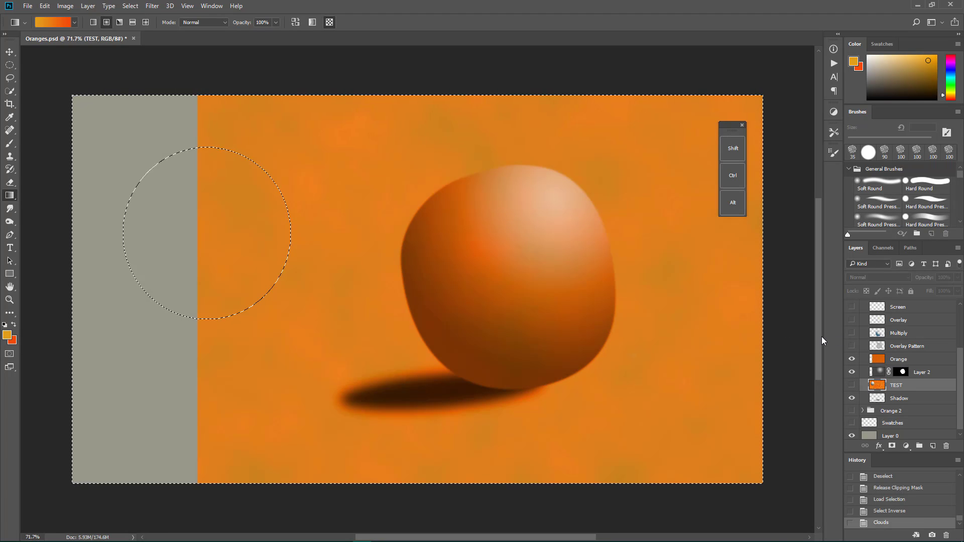
left_click(935, 360)
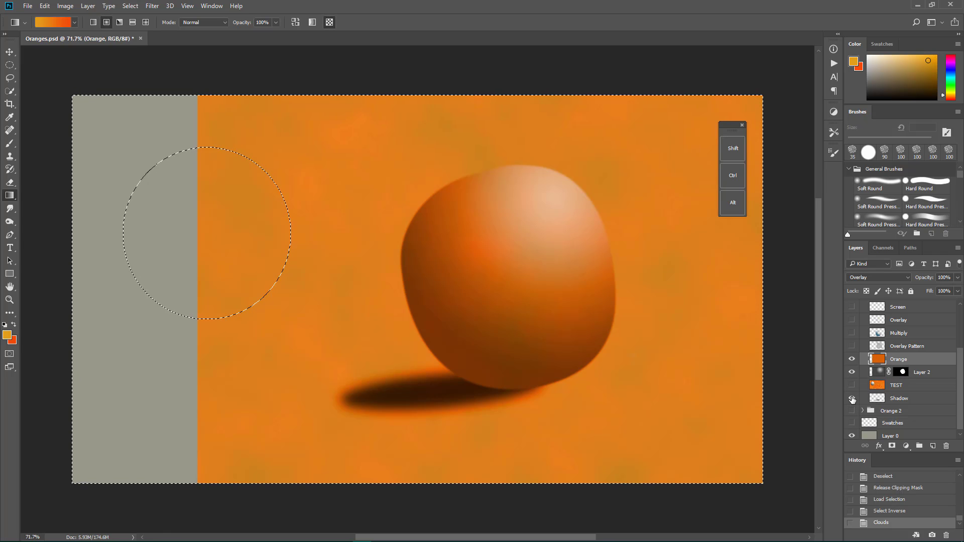
Step: Compare the artwork with the TEST layer shown and hidden, and with Layer 2 hidden and shown again
left_click(852, 386)
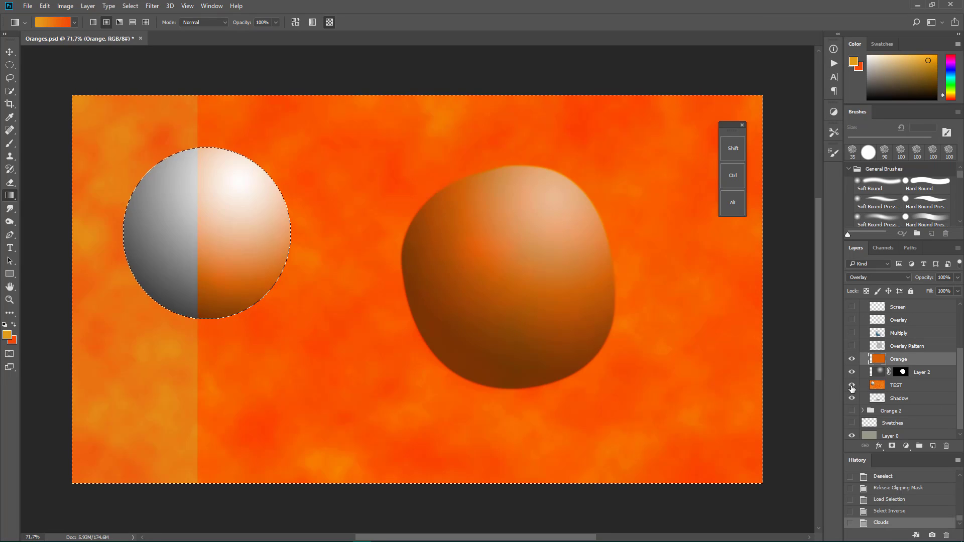
left_click(852, 386)
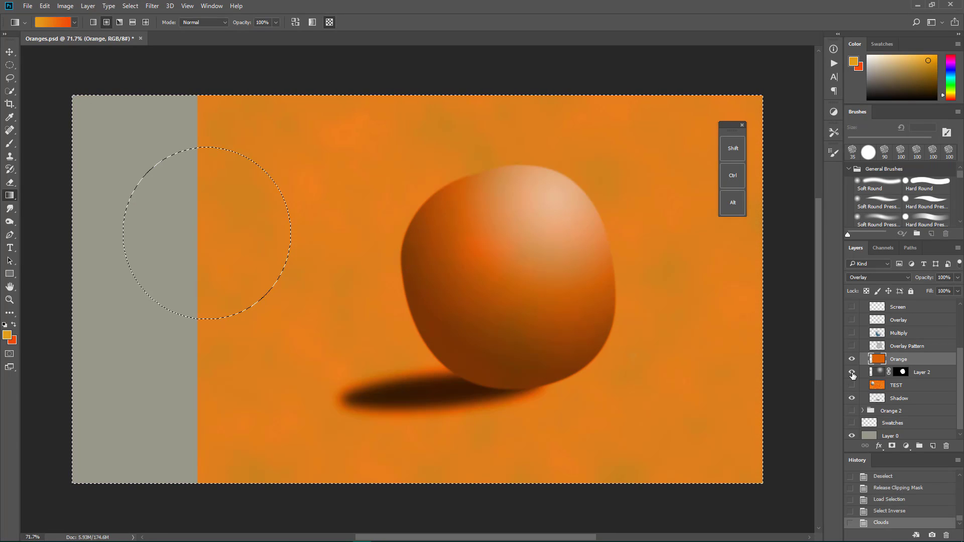
left_click(852, 373)
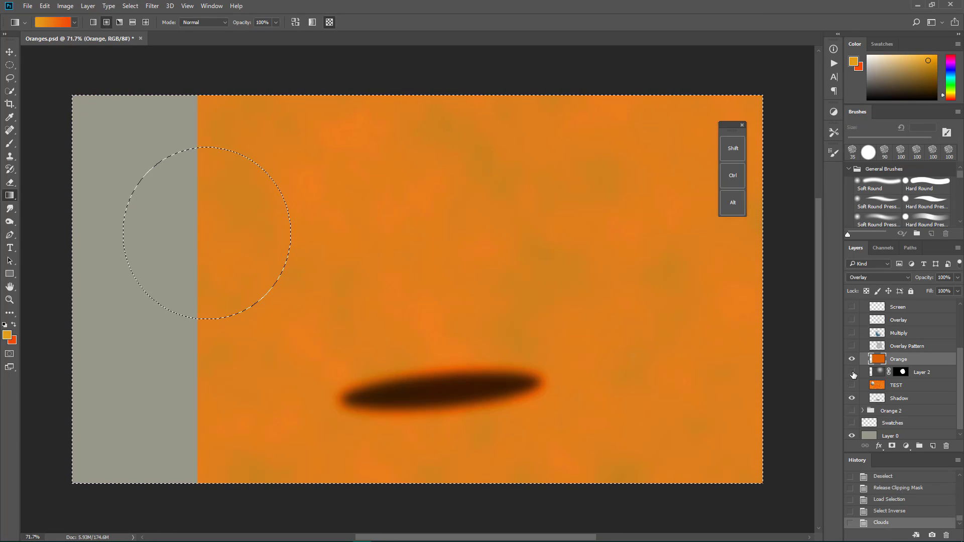
left_click(852, 372)
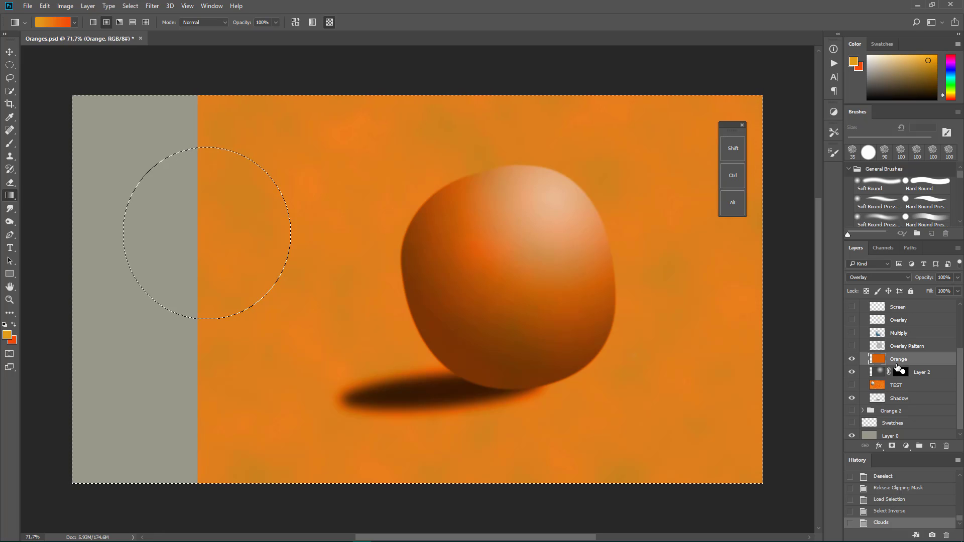
Step: Clip the Orange layer to Layer 2, deselect the canvas selection, and leave the layer mask view
left_click(899, 365, "alt")
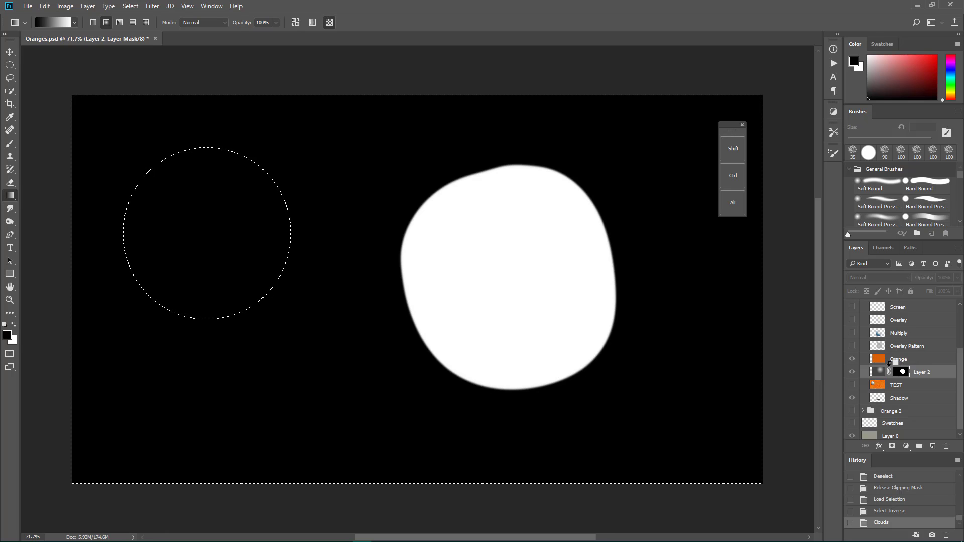
left_click(889, 365, "alt")
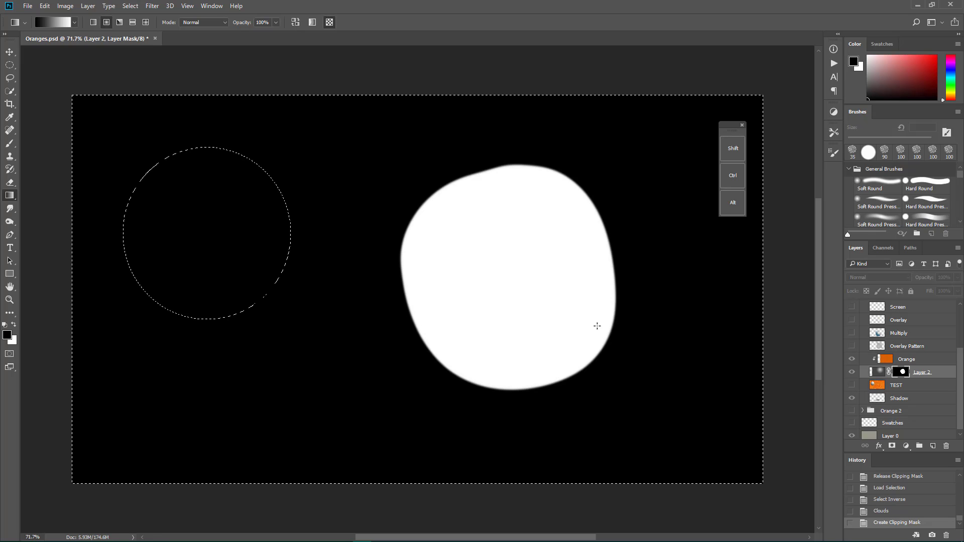
key("ctrl+d")
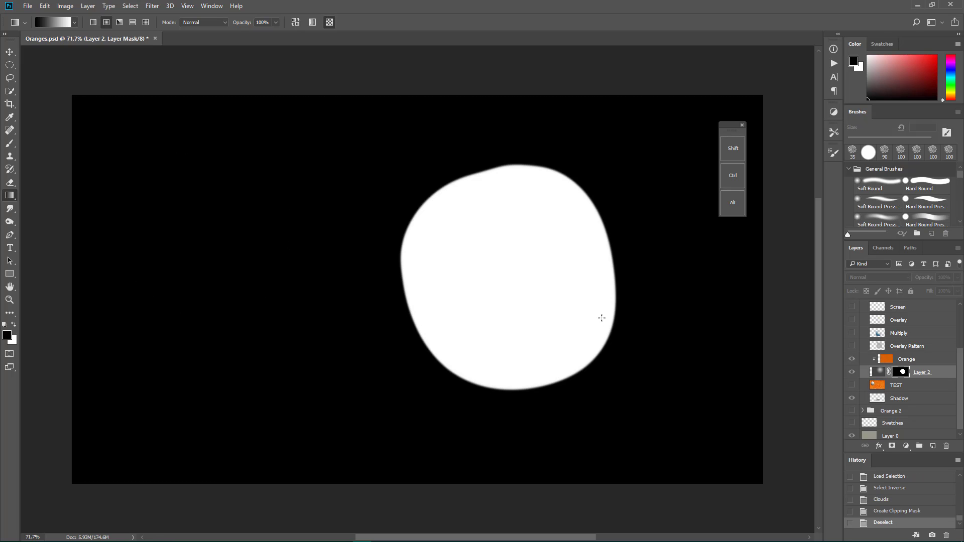
left_click(852, 361)
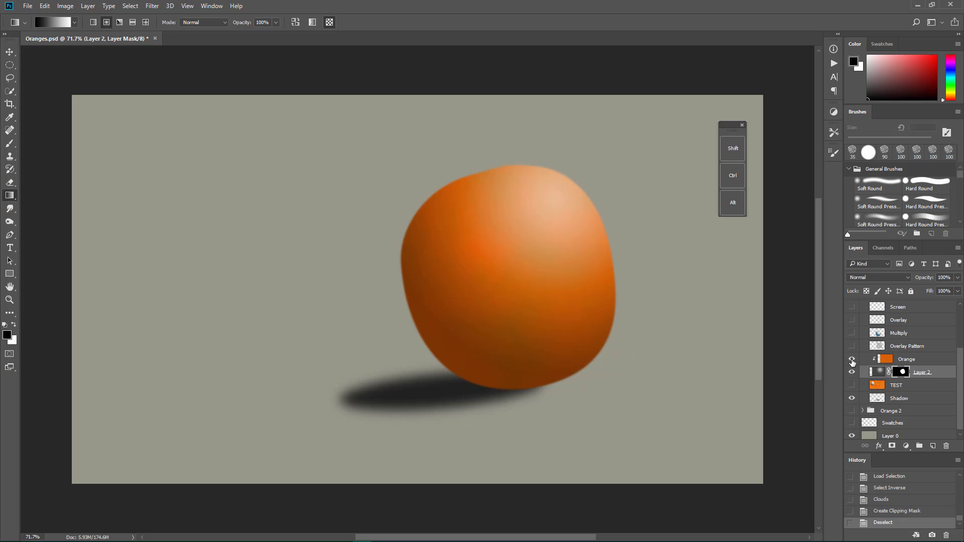
Step: Clip the Overlay Pattern, Multiply, Overlay, Screen, Screen copy and Touchups layers to Layer 2
left_click(897, 347)
scroll(897, 349, "up", 3)
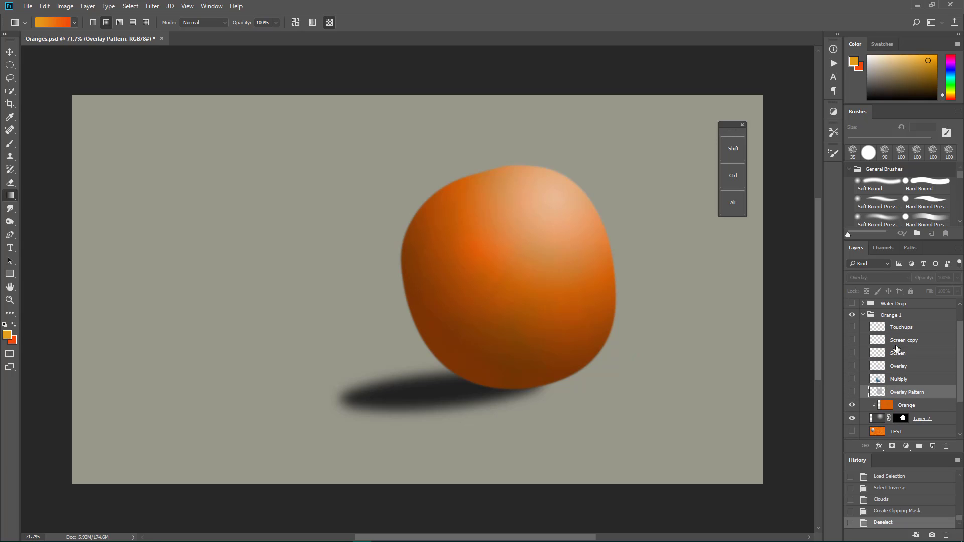
left_click(902, 328, "shift")
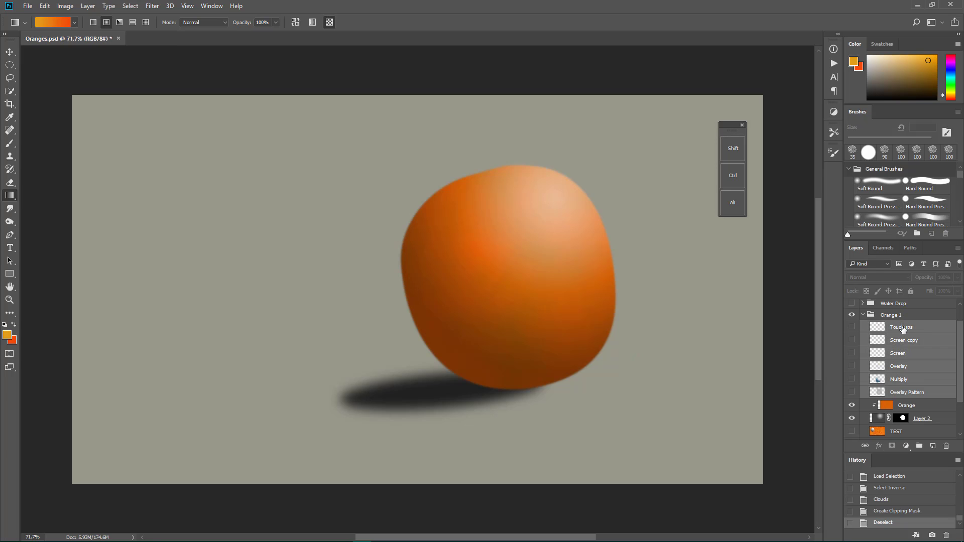
scroll(903, 330, "down", 3)
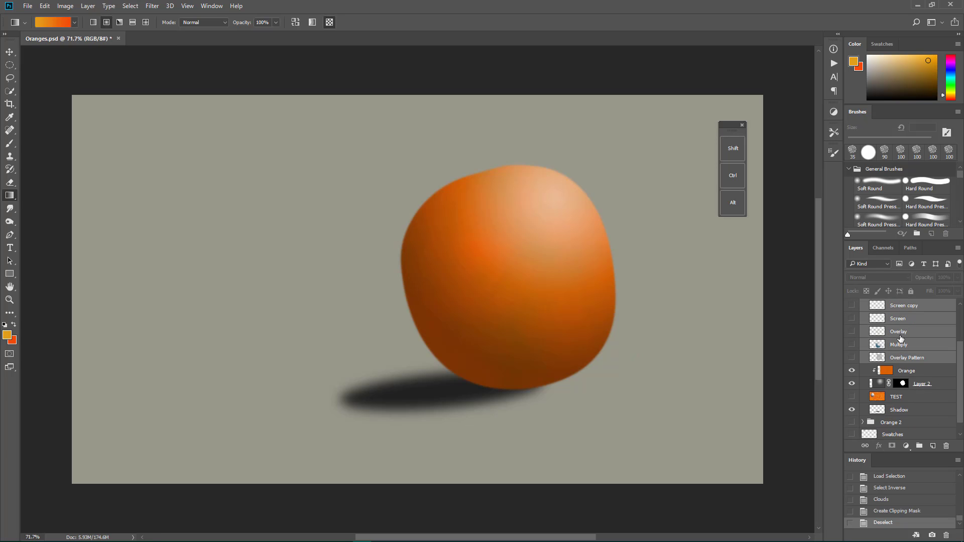
left_click(908, 363, "alt")
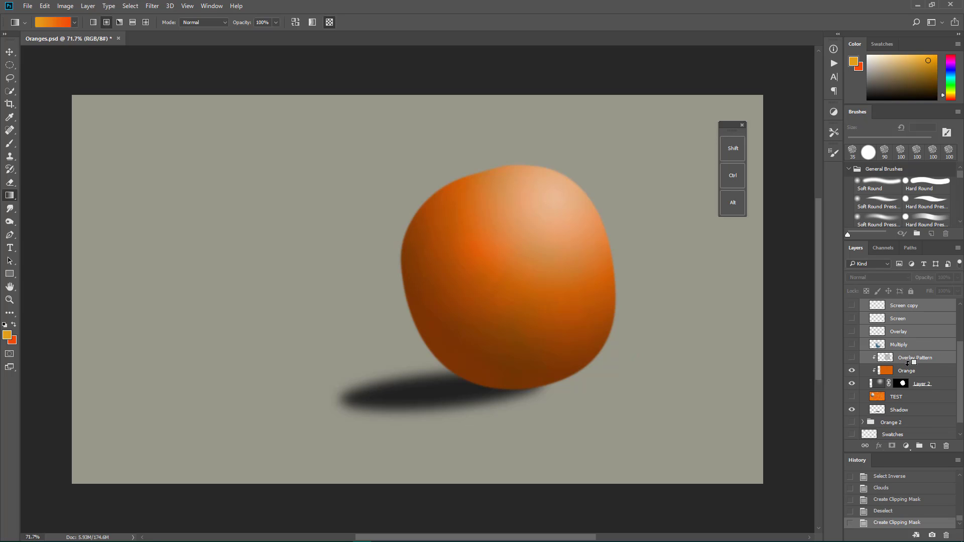
left_click(906, 347, "alt")
left_click(910, 337, "alt")
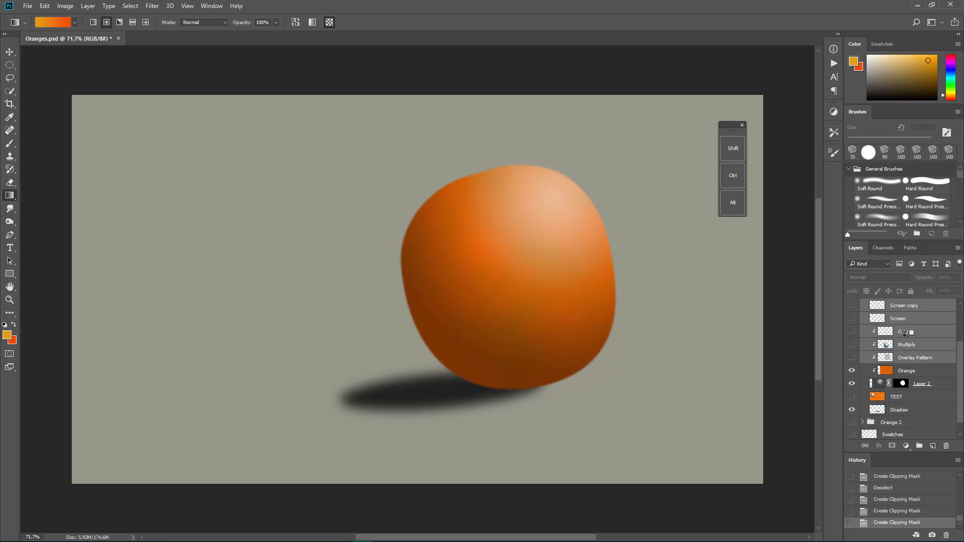
left_click(912, 325, "alt")
left_click(911, 312)
mouse_move(910, 311)
left_mouse_down()
mouse_move(909, 341)
mouse_move(911, 304)
mouse_move(908, 330)
left_mouse_up()
left_click(908, 330, "alt")
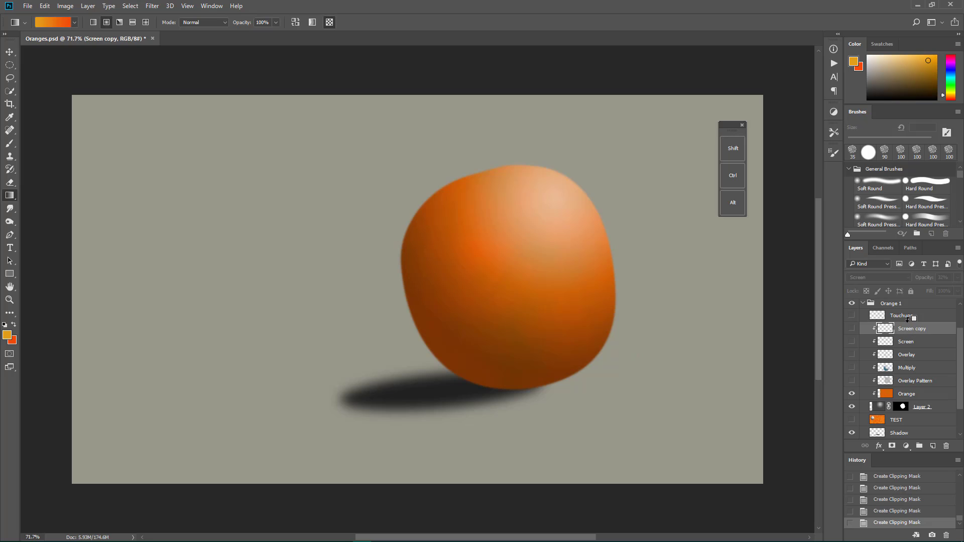
left_click(910, 317, "alt")
Step: Make the Orange layer active and compare the fruit with the Orange and Overlay Pattern layers switched on and off
left_click(935, 397)
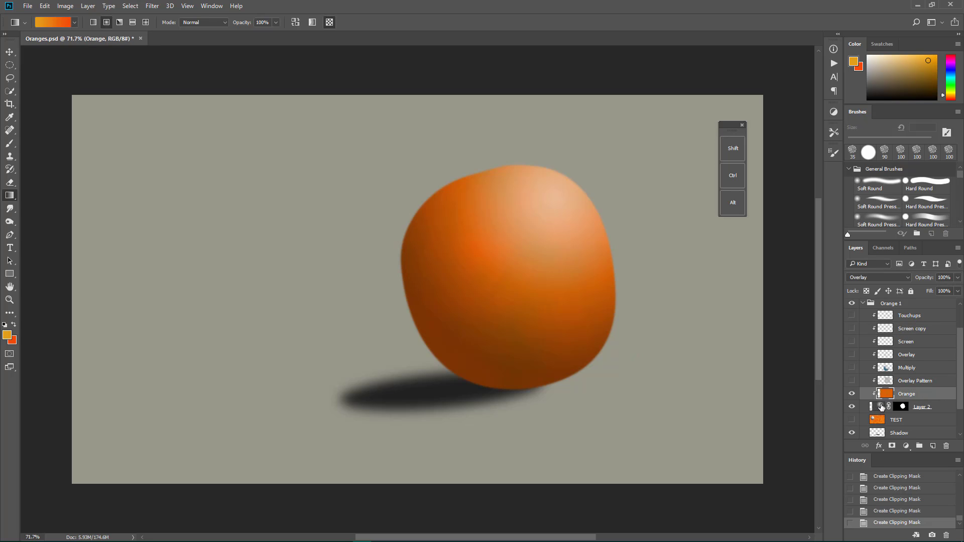
left_click(852, 394)
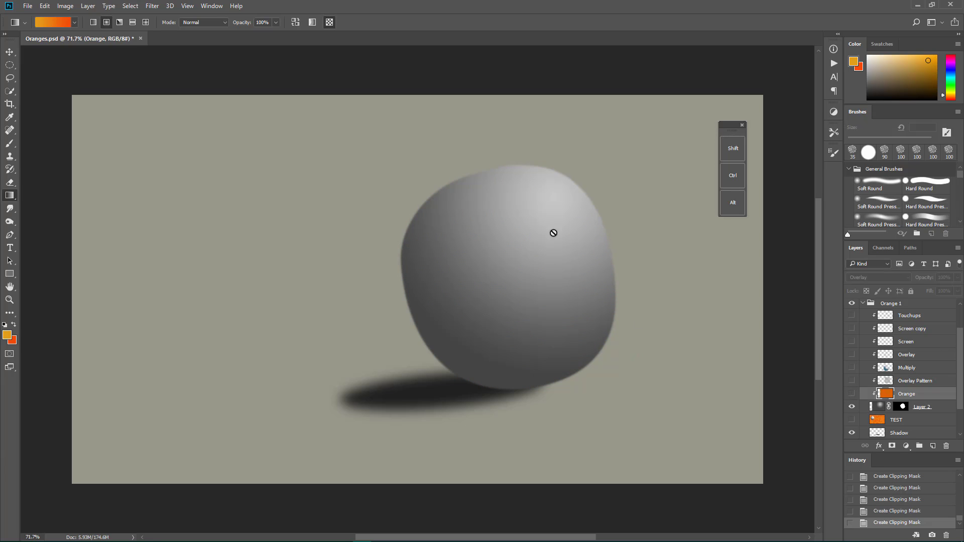
left_click(852, 394)
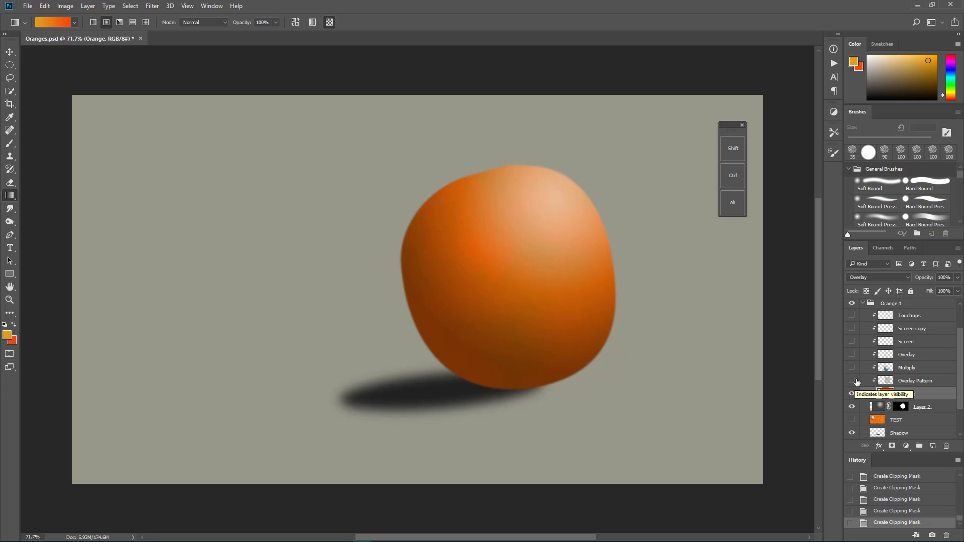
left_click(853, 381)
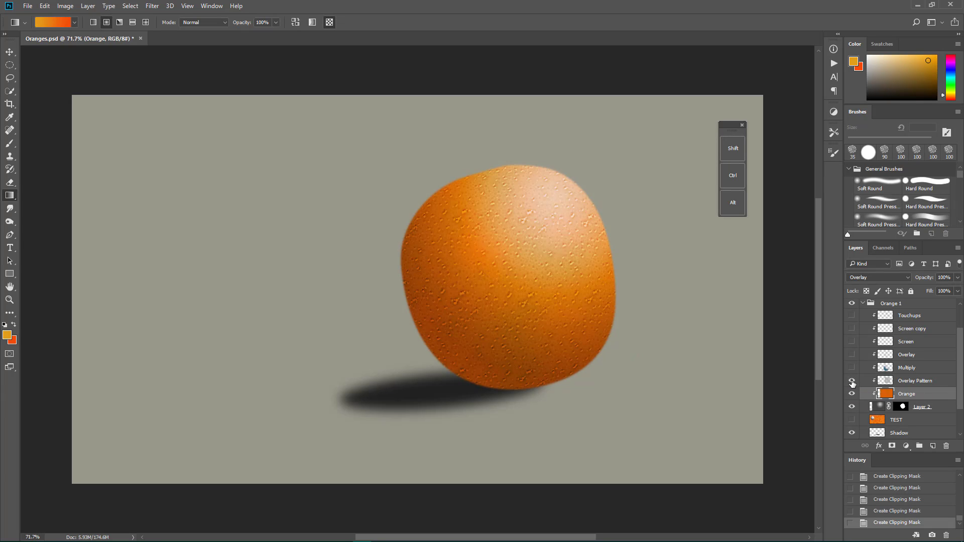
left_click(852, 382)
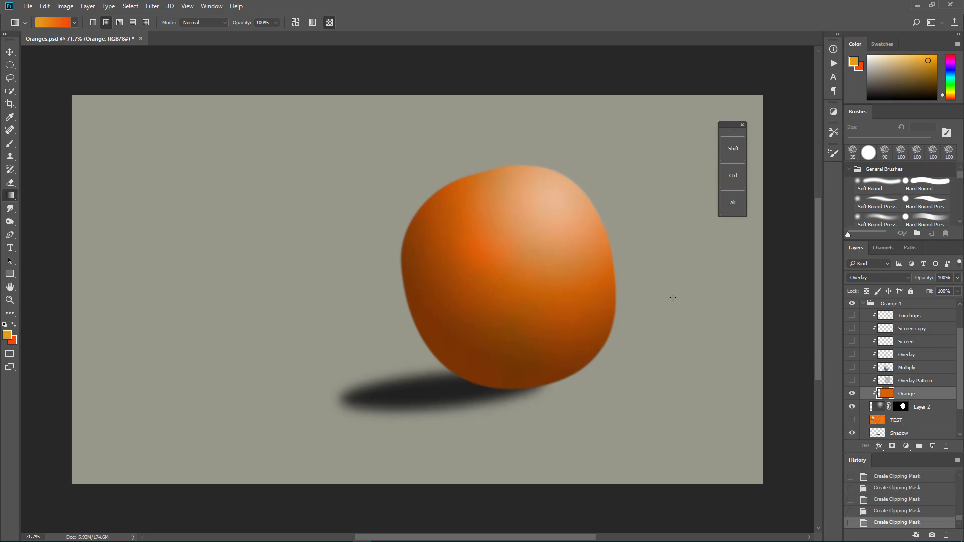
Step: Consolidate all open documents into tabs
left_click(189, 6)
mouse_move(209, 6)
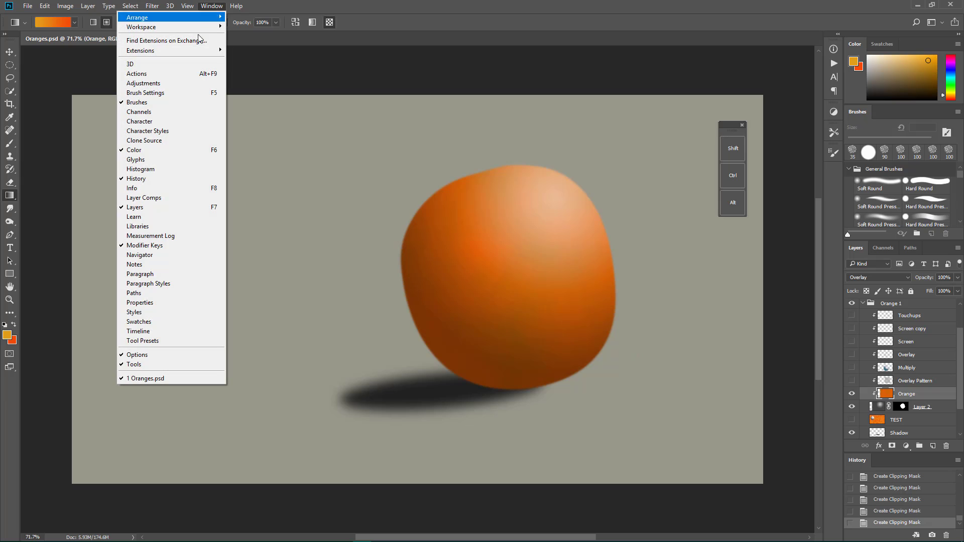
mouse_move(200, 22)
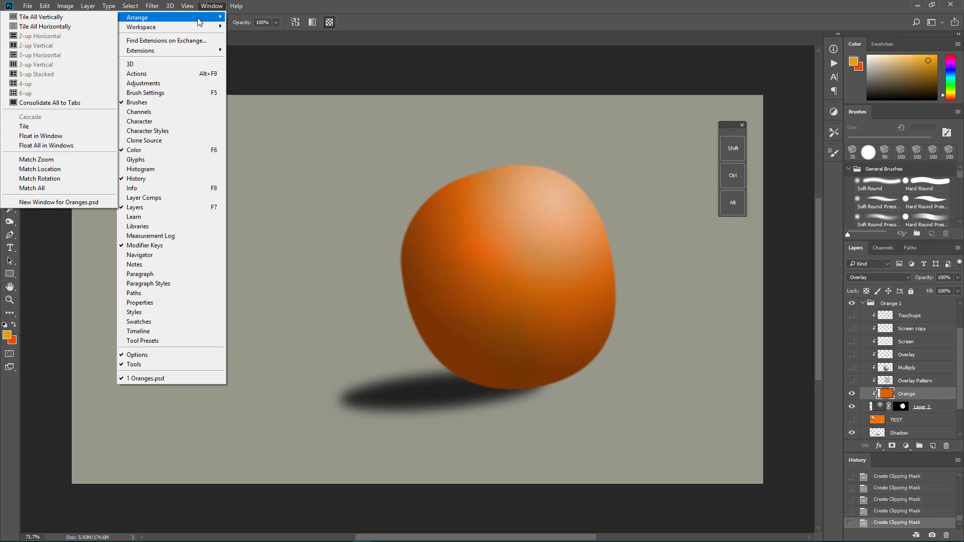
left_click(83, 106)
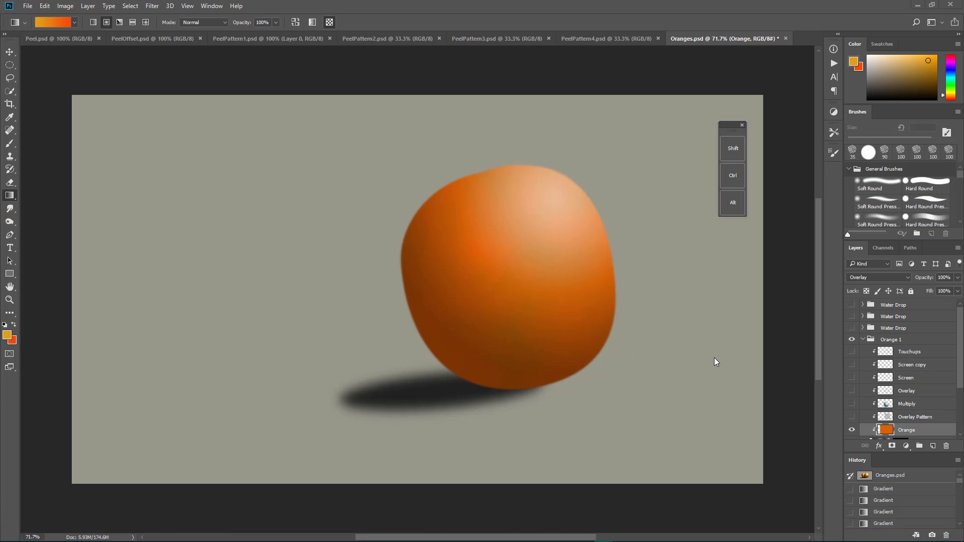
Step: Show the Overlay Pattern layer in the Orange 1 group of Oranges.psd
scroll(714, 358, "down", 1)
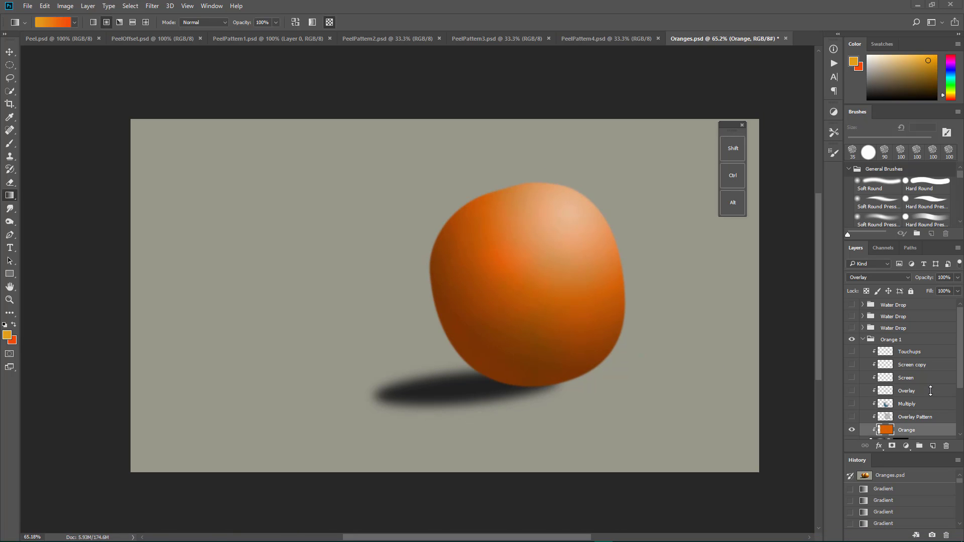
scroll(930, 391, "down", 1)
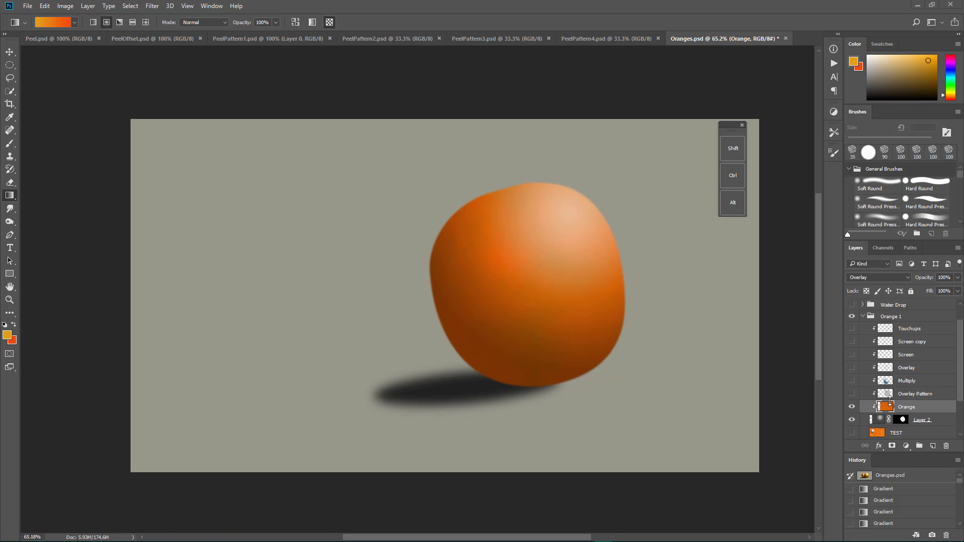
left_click(853, 394)
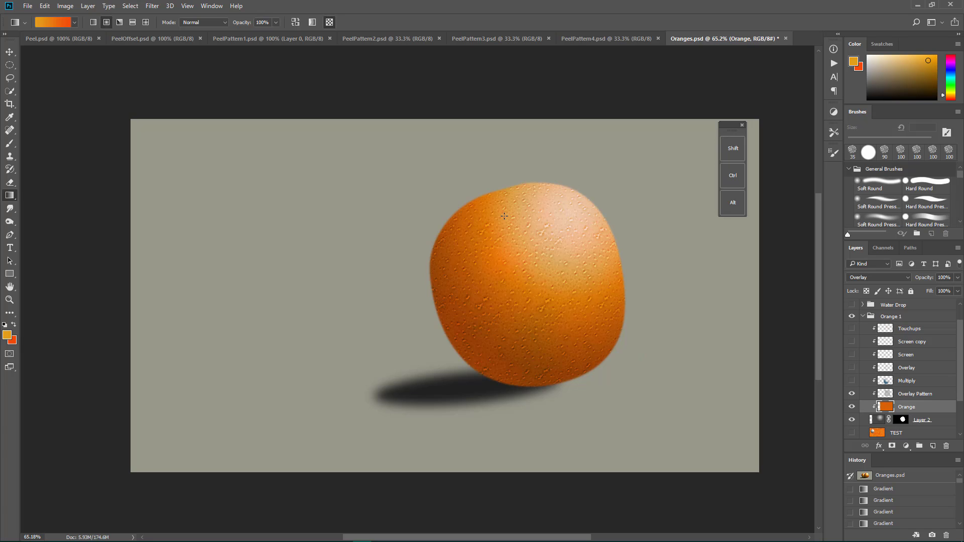
Step: Examine the peel texture in Peel.psd and its offset version in PeelOffset.psd
left_click(51, 38)
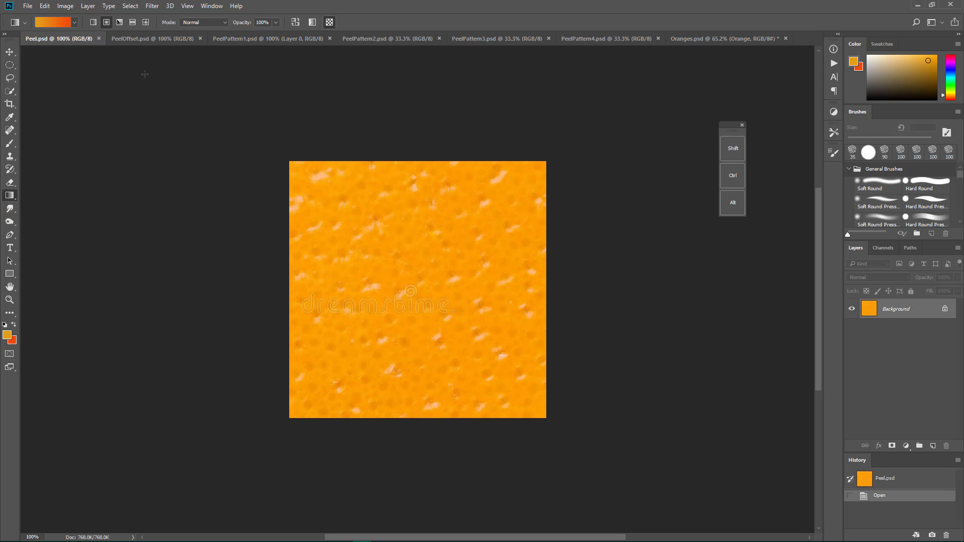
left_click(149, 40)
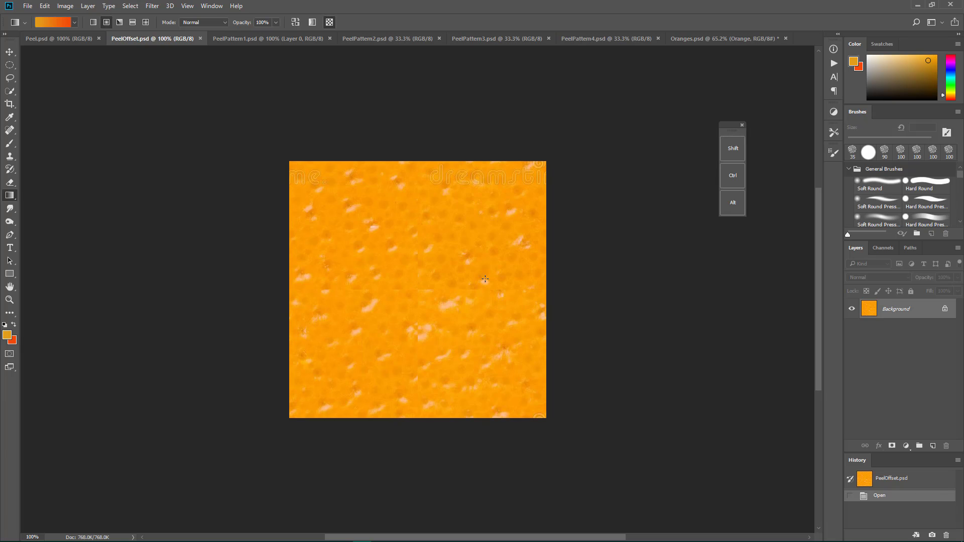
Step: Try the 80 px Clone Stamp on two spots of the PeelOffset.psd texture, and revert the file to its opened state
left_click(10, 156)
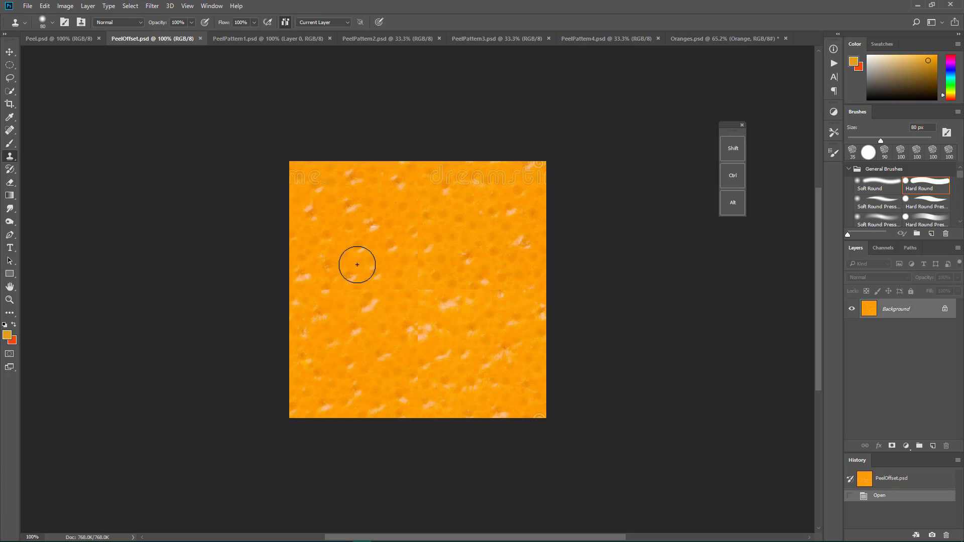
key("alt")
left_click(479, 229, "alt")
left_click(459, 291)
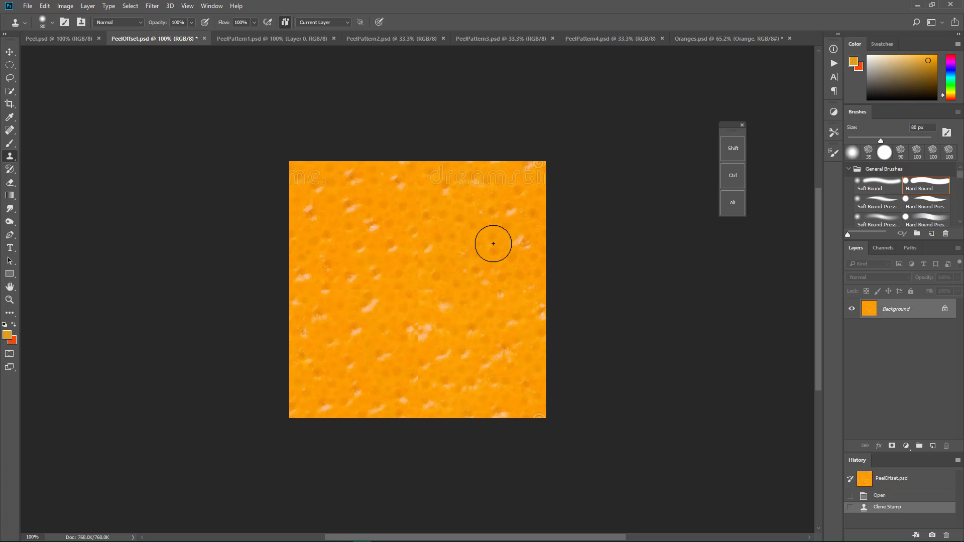
key("alt")
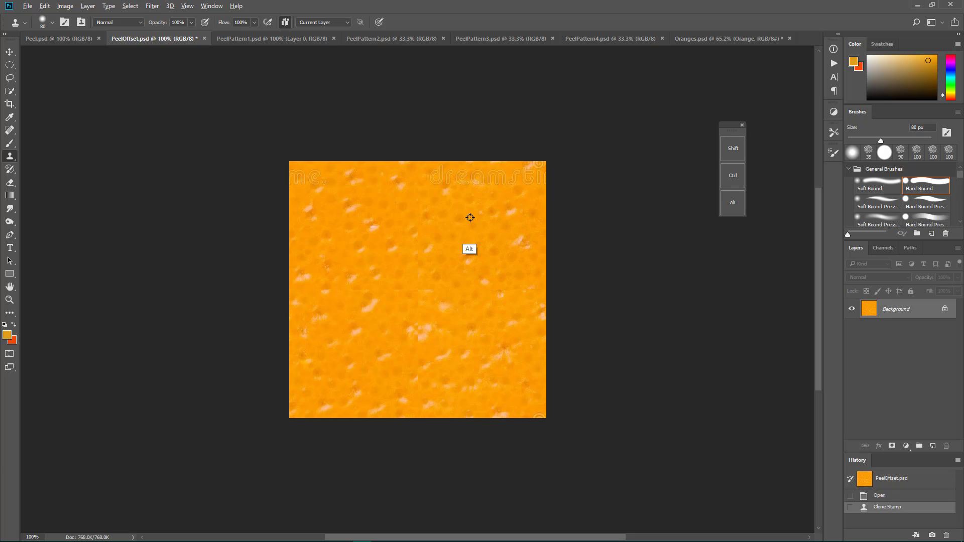
left_click(470, 218, "alt")
left_click(328, 211)
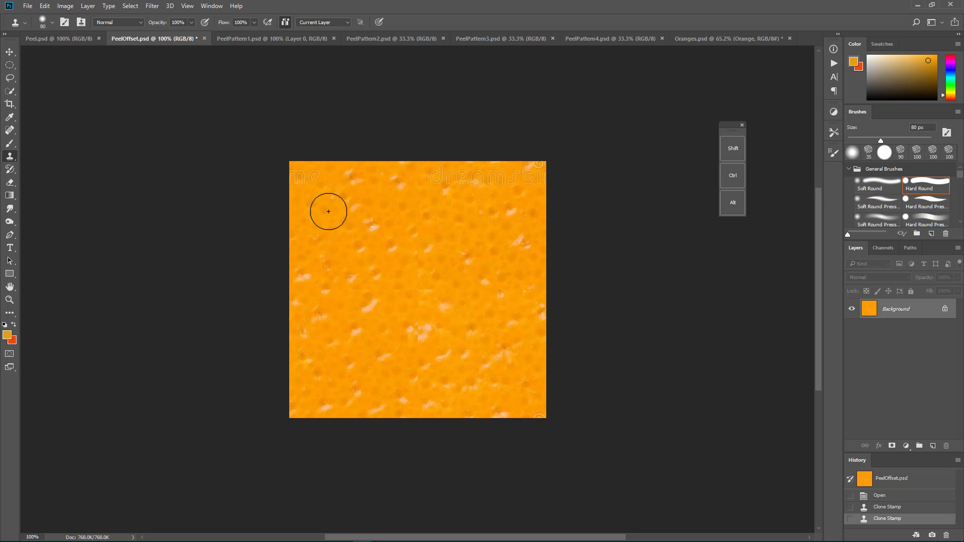
left_click(897, 497)
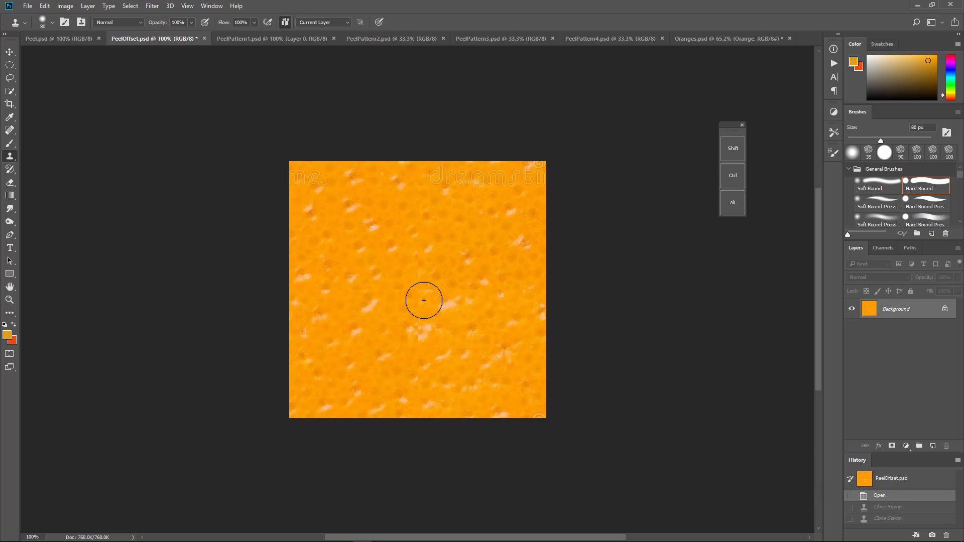
Step: Try the Spot Healing Brush over the watermark text near the texture's upper edge, and undo the stroke
left_click(10, 130)
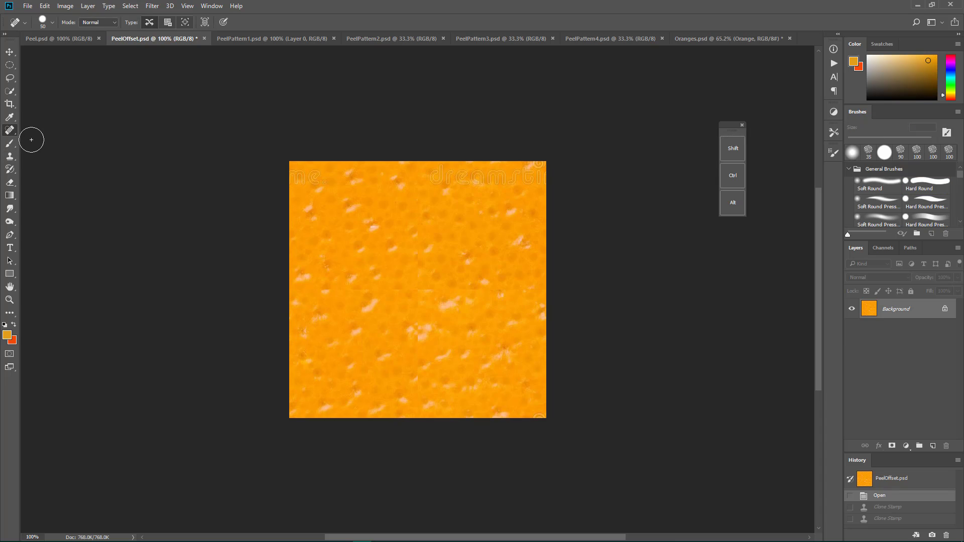
left_click_drag(504, 174, 429, 186)
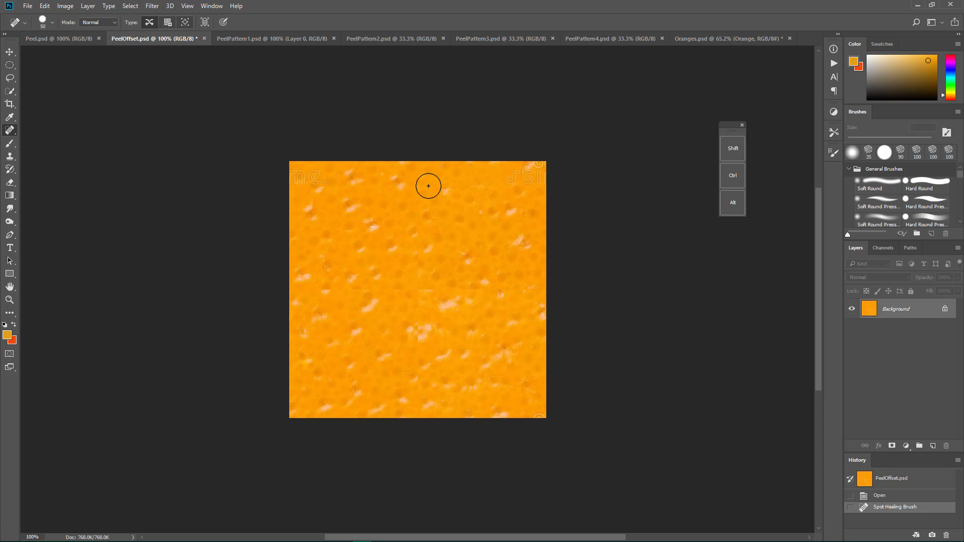
key("ctrl+alt+z")
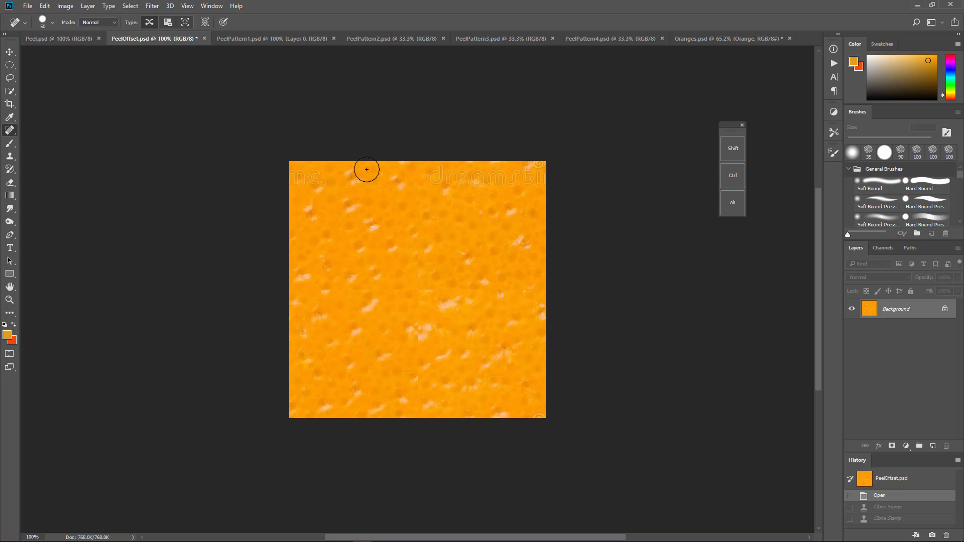
Step: Locate the Offset filter among the other filters, and compare PeelOffset.psd with the texture in PeelPattern1.psd
left_click(153, 7)
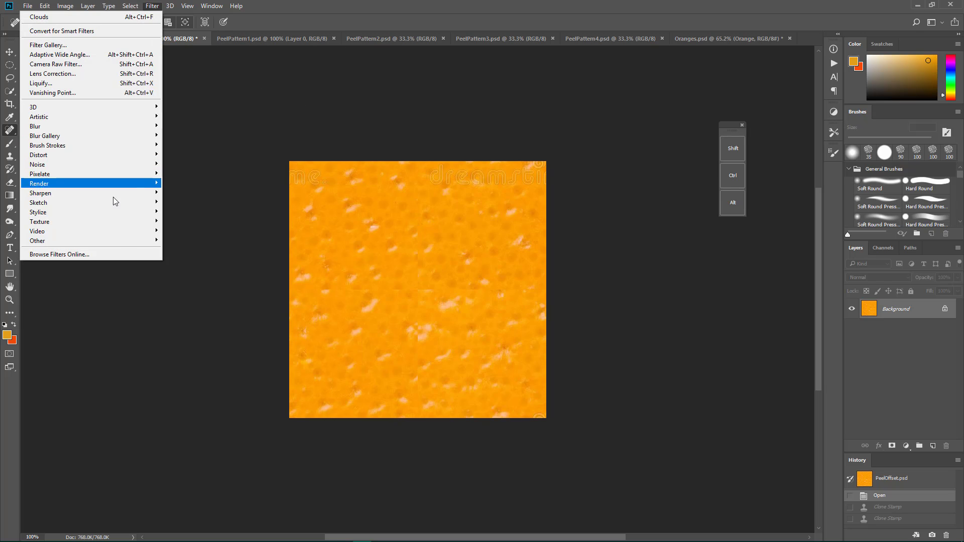
mouse_move(125, 241)
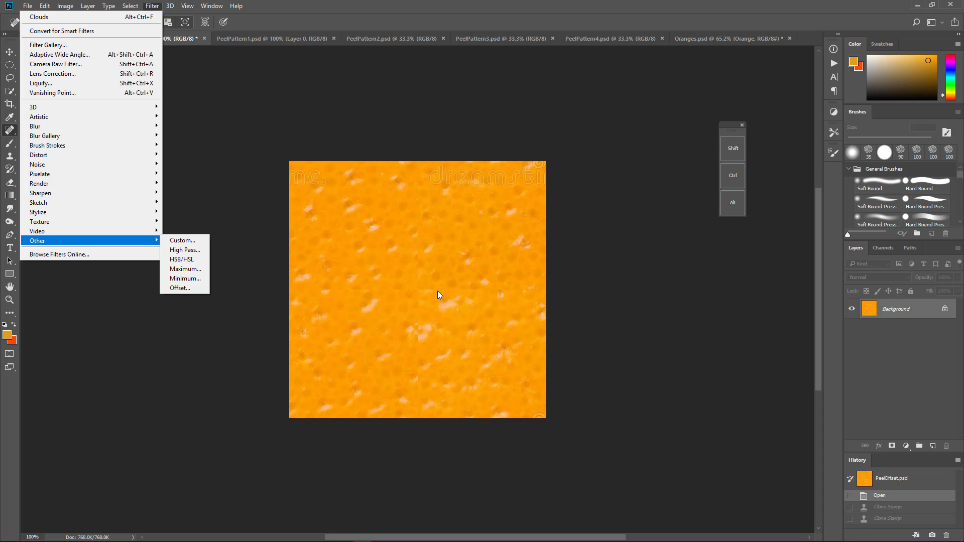
left_click(234, 176)
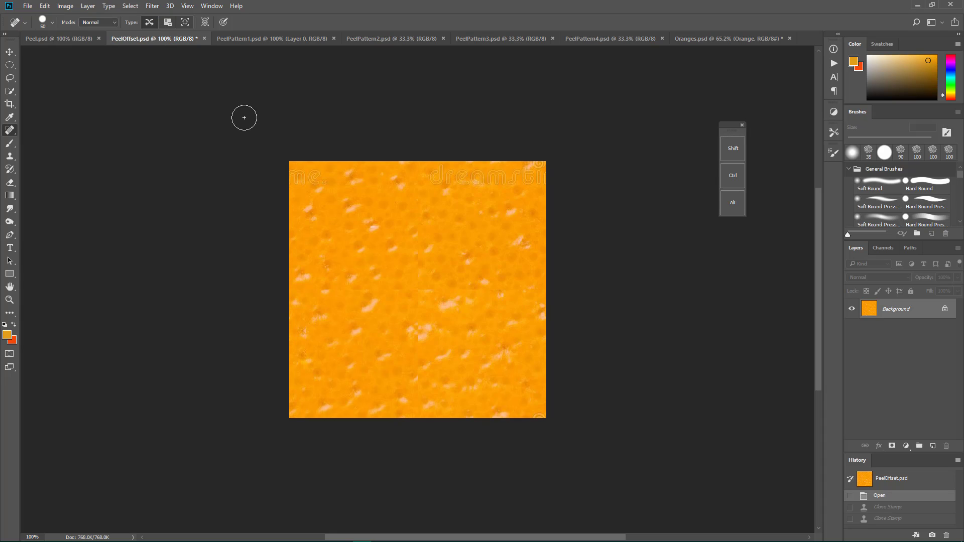
left_click(251, 39)
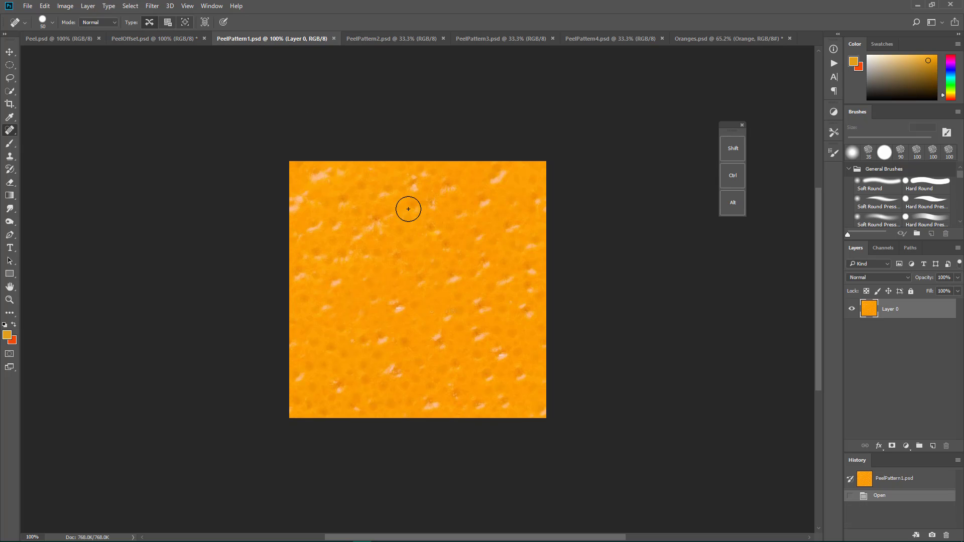
left_click(166, 38)
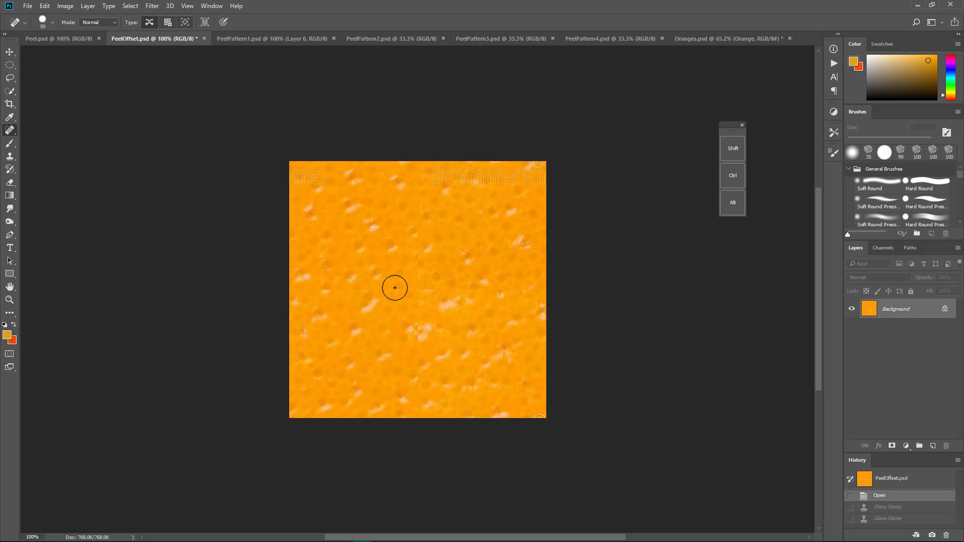
left_click(261, 41)
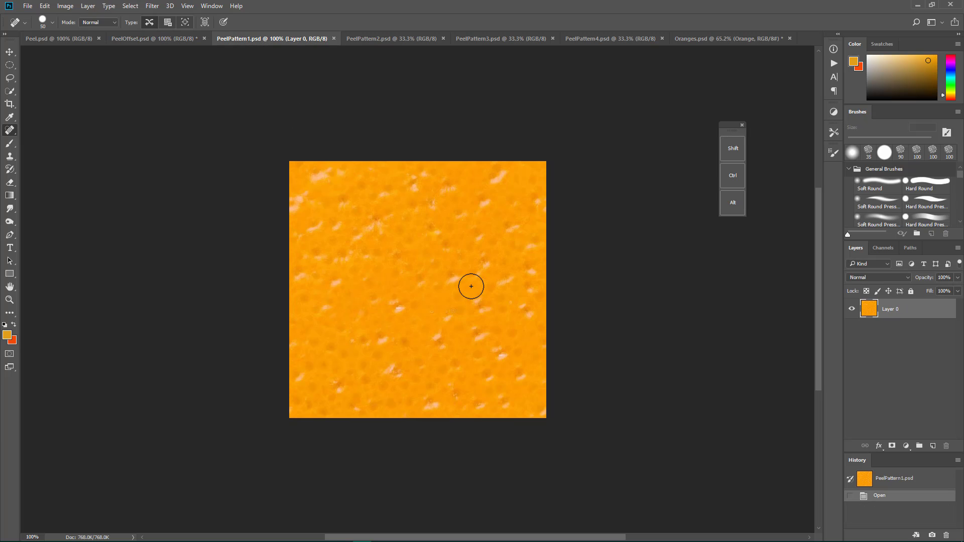
Step: Check the image size of PeelPattern2.psd in pixels without resizing it
left_click(409, 39)
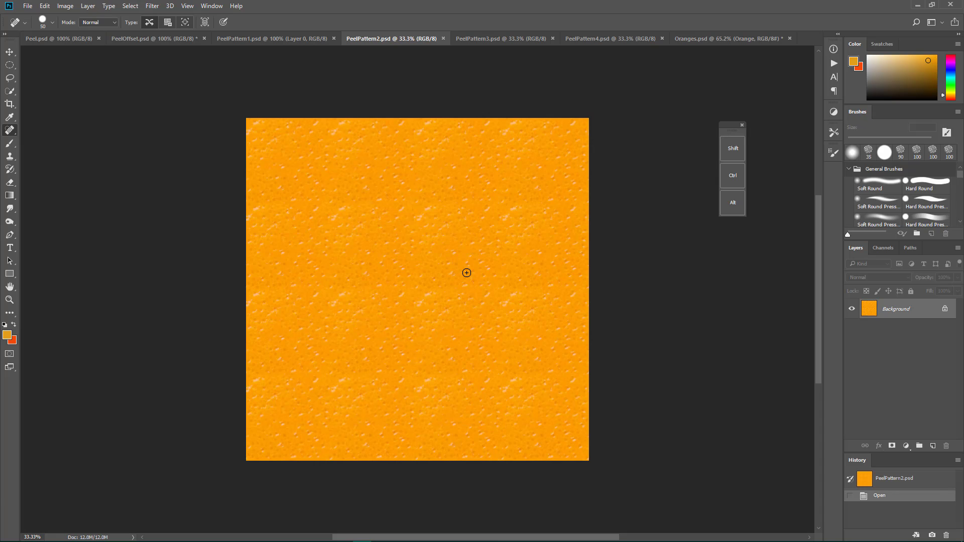
left_click(65, 6)
left_click(94, 79)
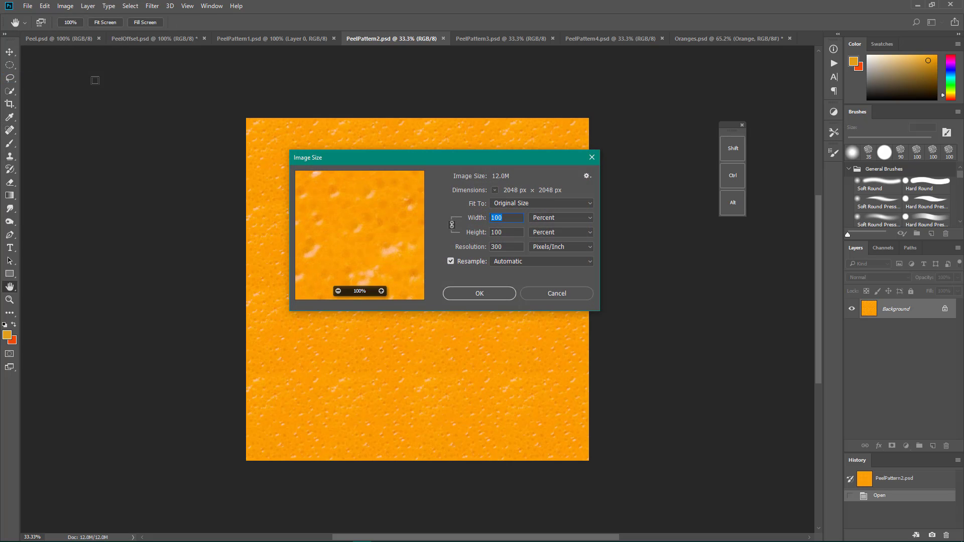
left_click(561, 219)
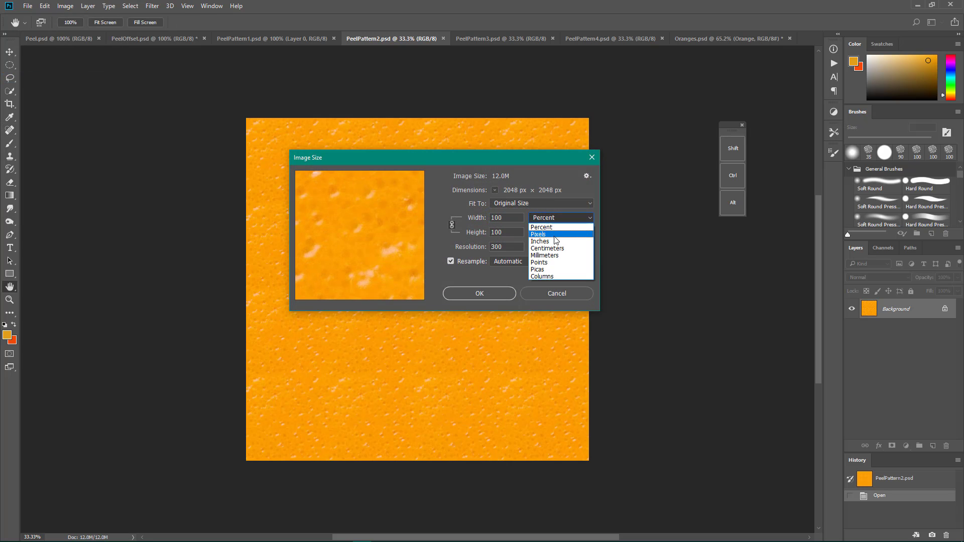
left_click(555, 234)
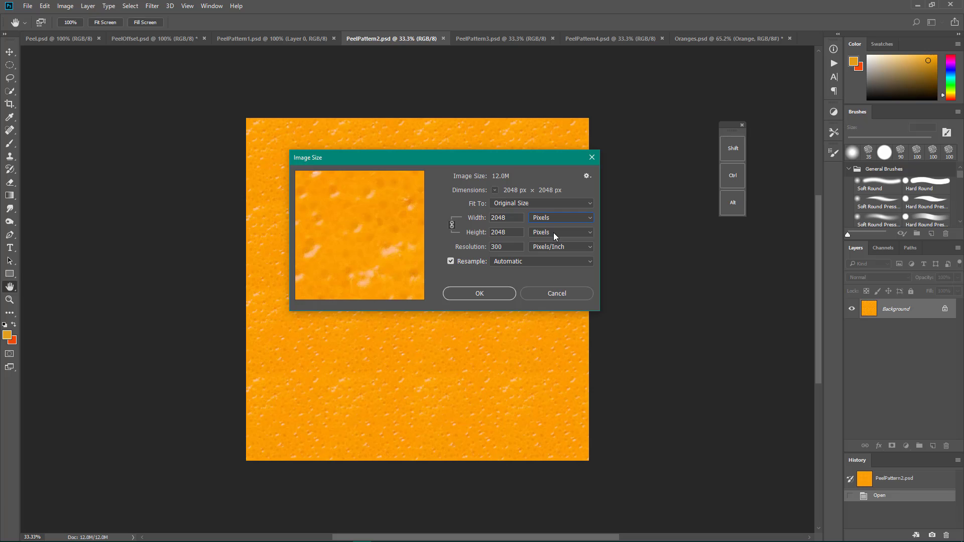
left_click(558, 293)
key("j")
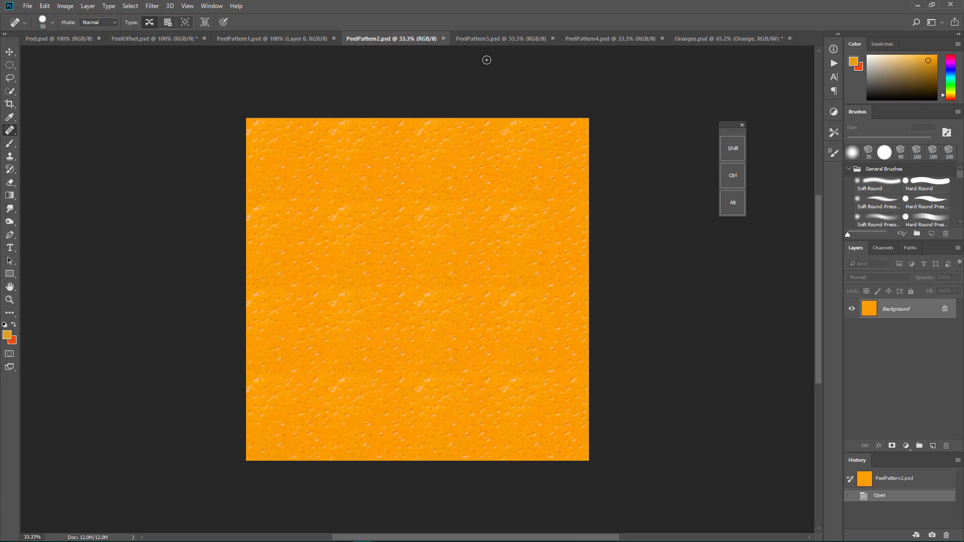
Step: Examine the gray texture in PeelPattern3.psd, point out the High Pass filter, and compare it with PeelPattern2.psd
left_click(498, 38)
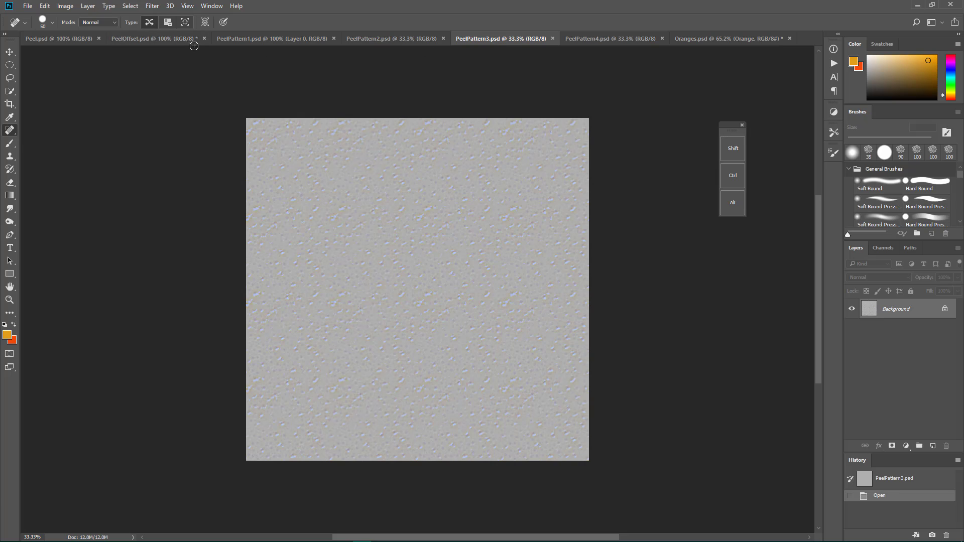
left_click(153, 6)
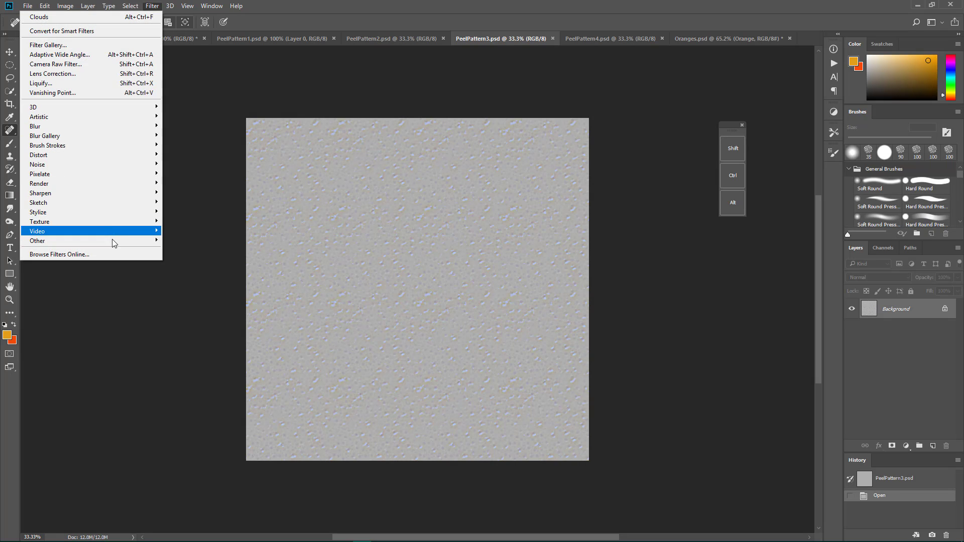
mouse_move(114, 241)
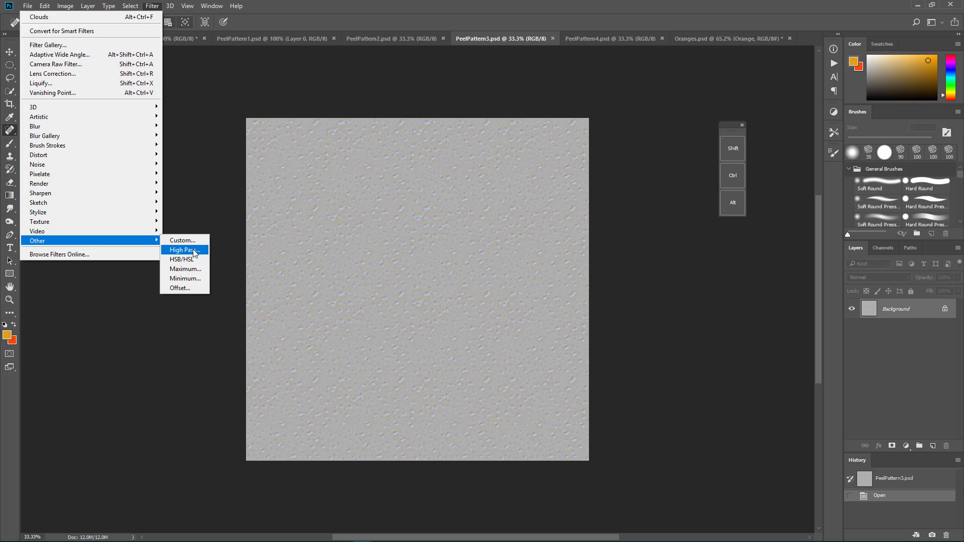
left_click(401, 40)
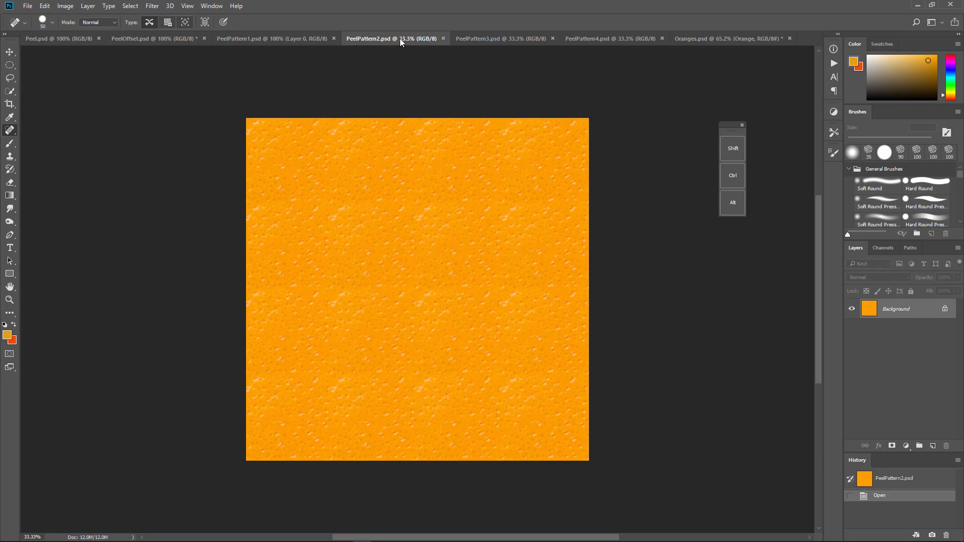
left_click(482, 44)
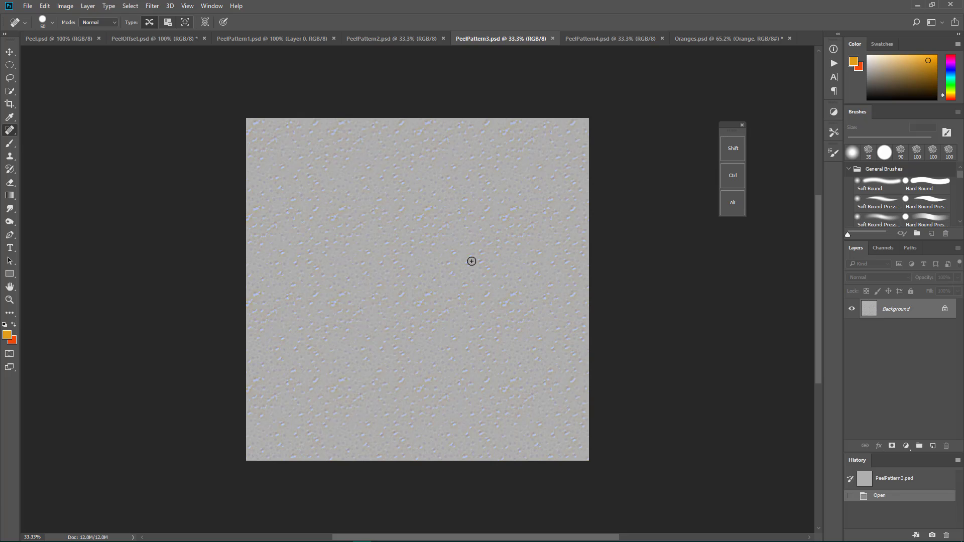
Step: Try a Levels adjustment on PeelPattern4.psd with input black at 72 and white at 199, and cancel it
left_click(622, 39)
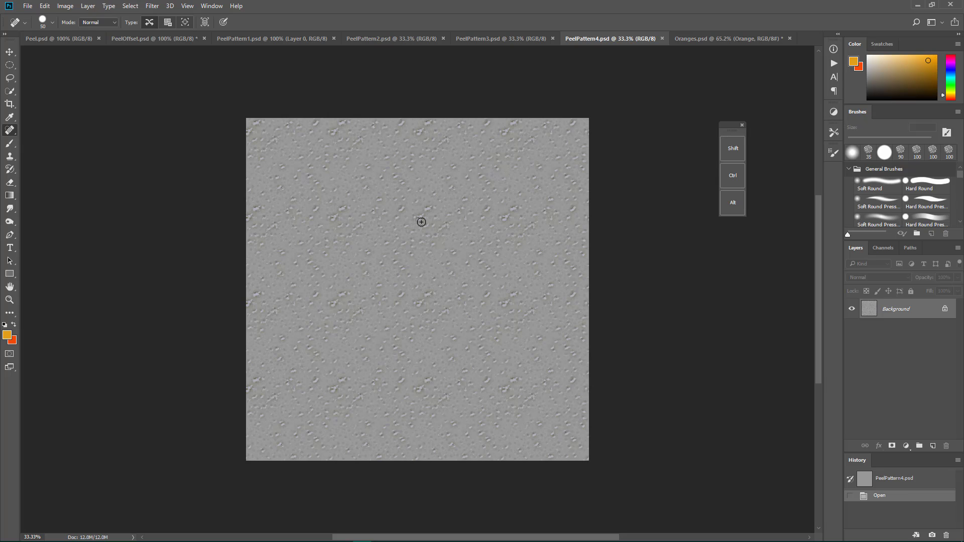
key("ctrl+l")
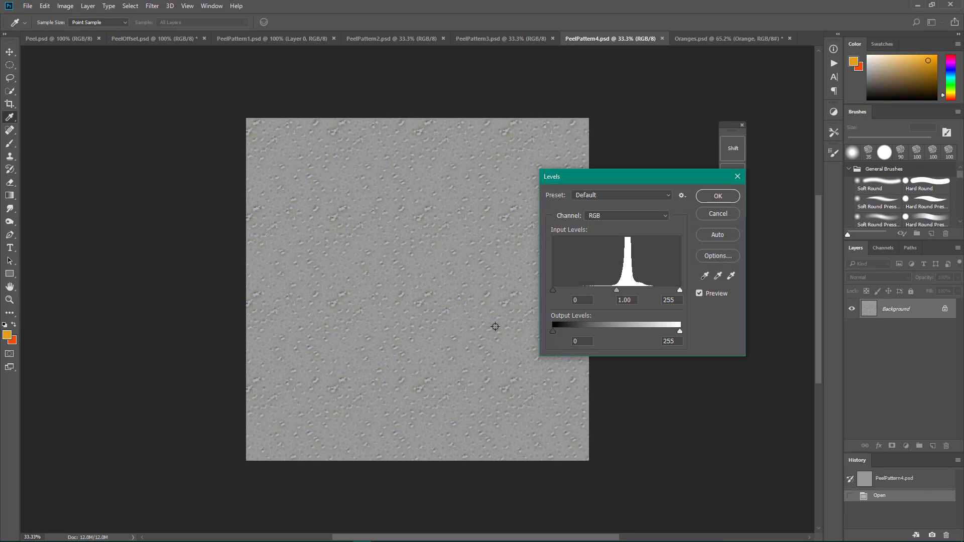
left_click_drag(554, 332, 588, 290)
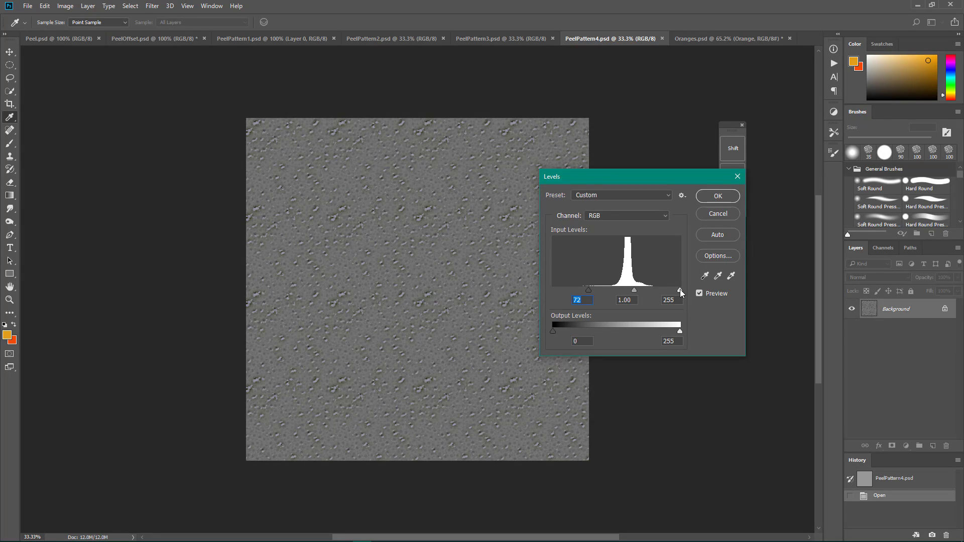
left_click_drag(681, 291, 620, 290)
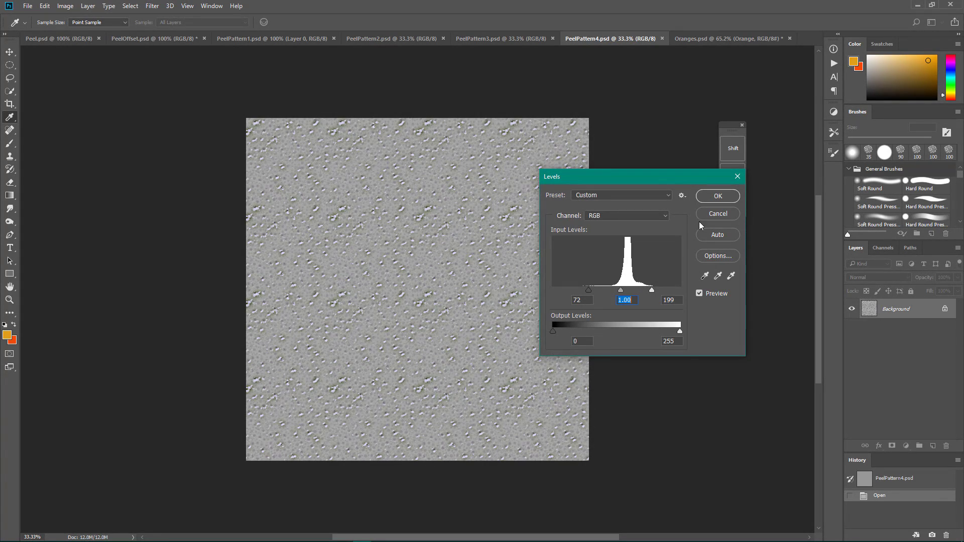
key("j")
left_click(717, 213)
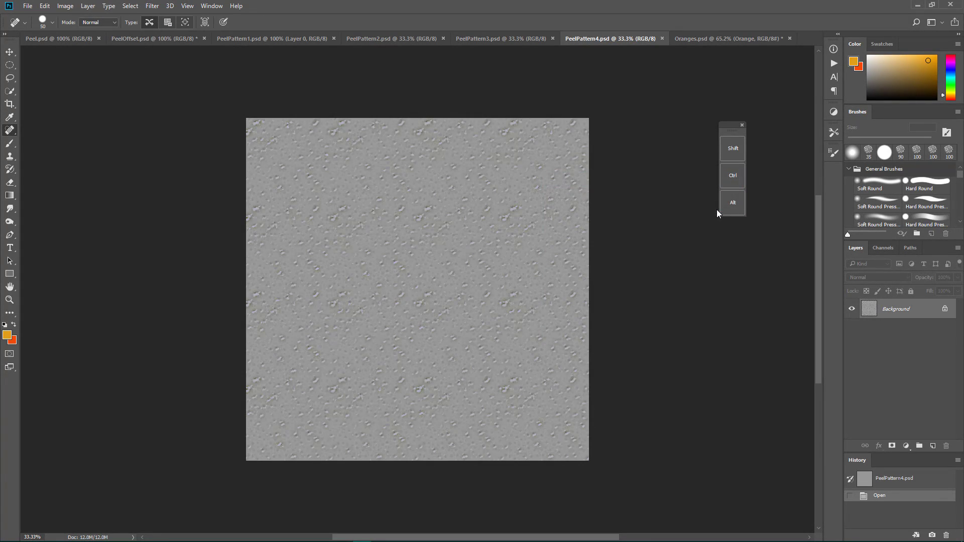
Step: Switch to Oranges.psd, hide the Orange color layer in the Orange 1 group, and select the Overlay Pattern layer
left_click(520, 34)
left_click(598, 37)
left_click(680, 40)
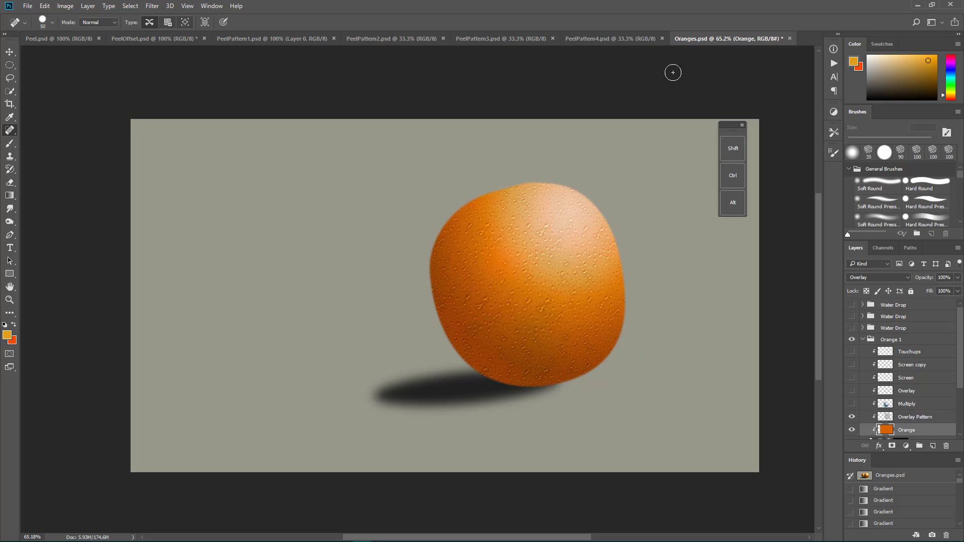
scroll(874, 412, "down", 1)
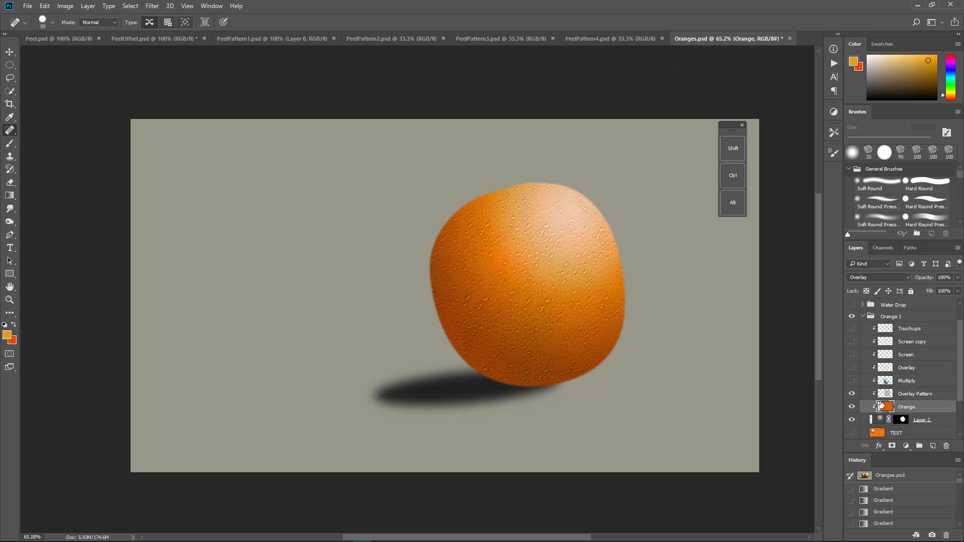
left_click(852, 407)
left_click(910, 395)
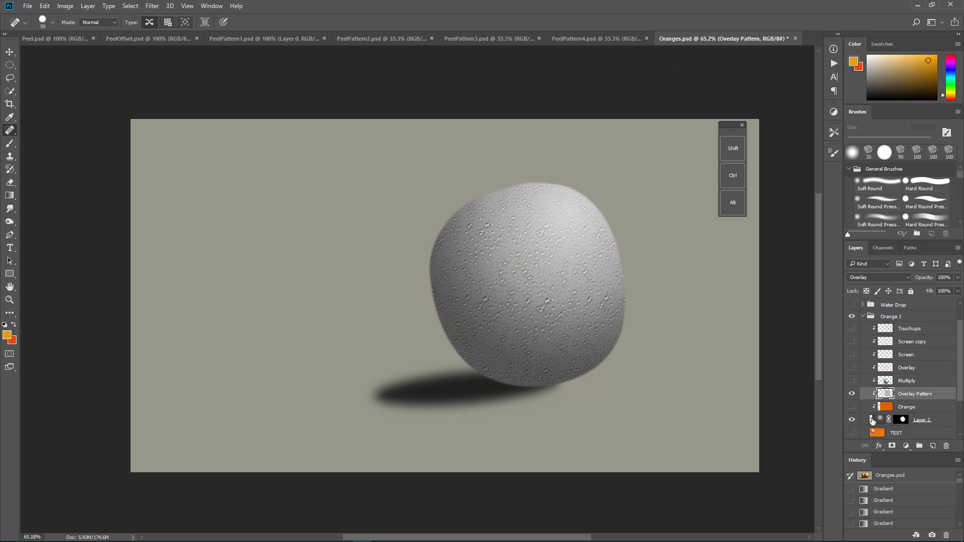
Step: Toggle the Layer 2 base off and on, and display the transform bounds of the Overlay Pattern layer
left_click(852, 421)
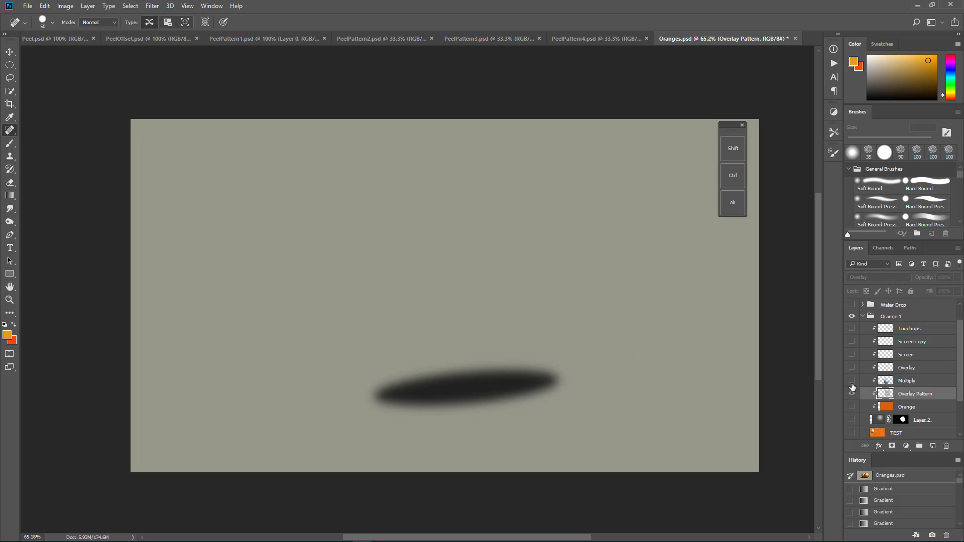
left_click(852, 420)
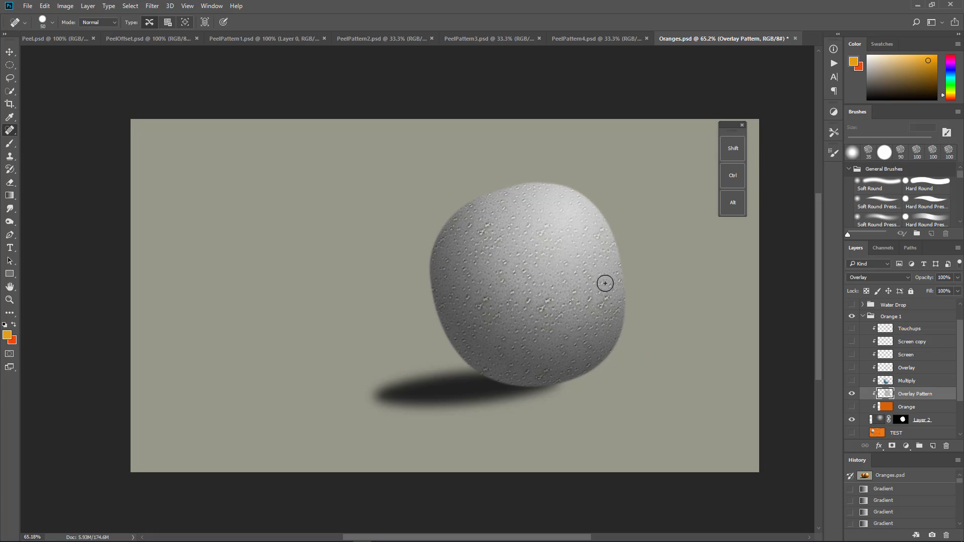
key("ctrl+t")
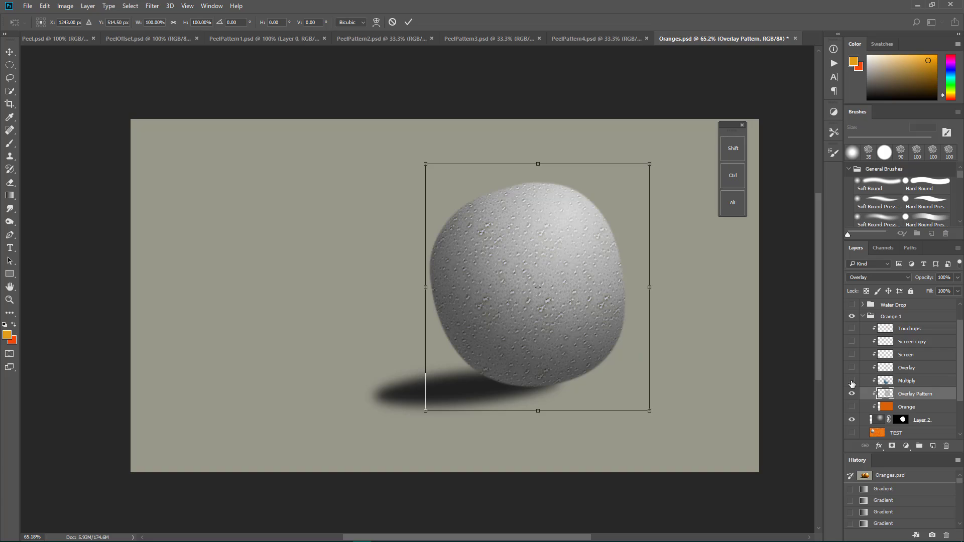
key("Return")
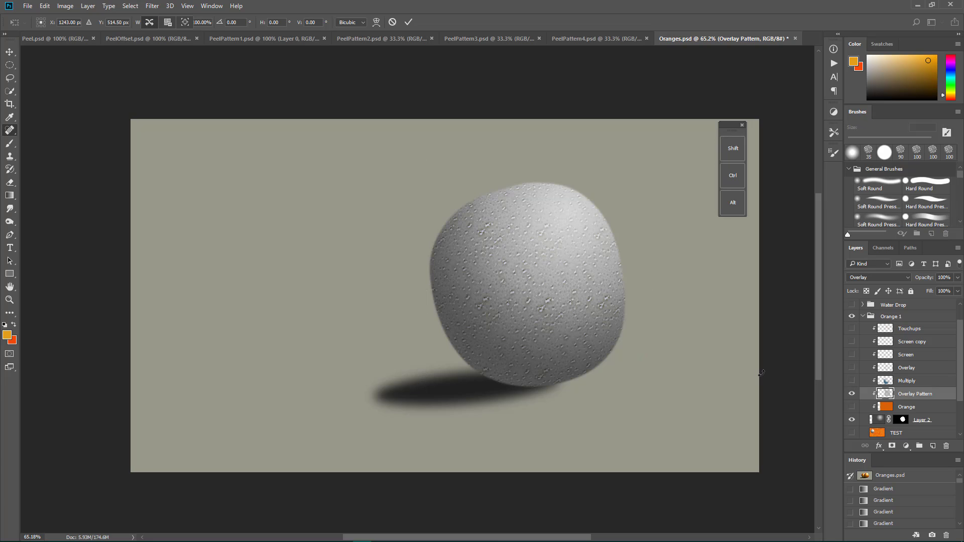
key("j")
Step: Show the Multiply and Orange layers in the Orange 1 group, and select the Multiply layer
left_click(852, 382)
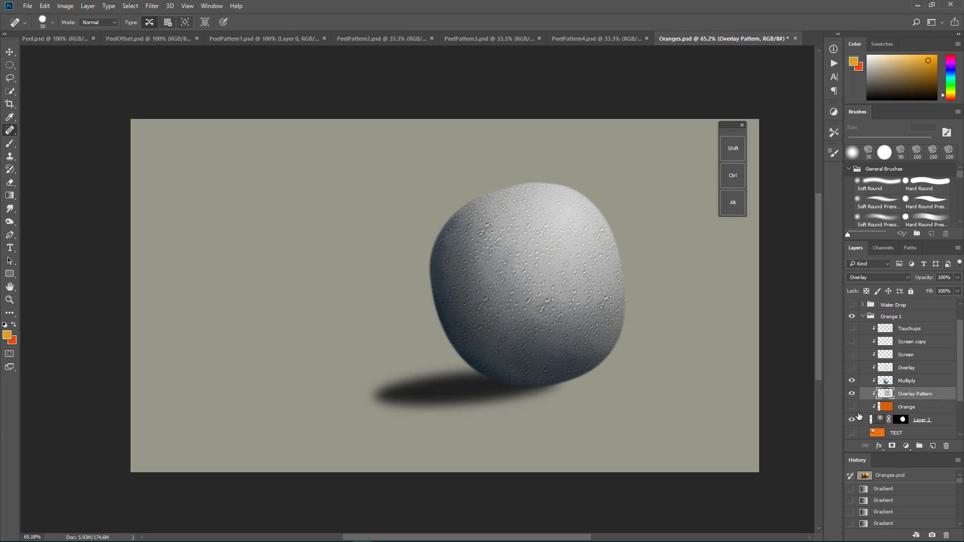
left_click(852, 408)
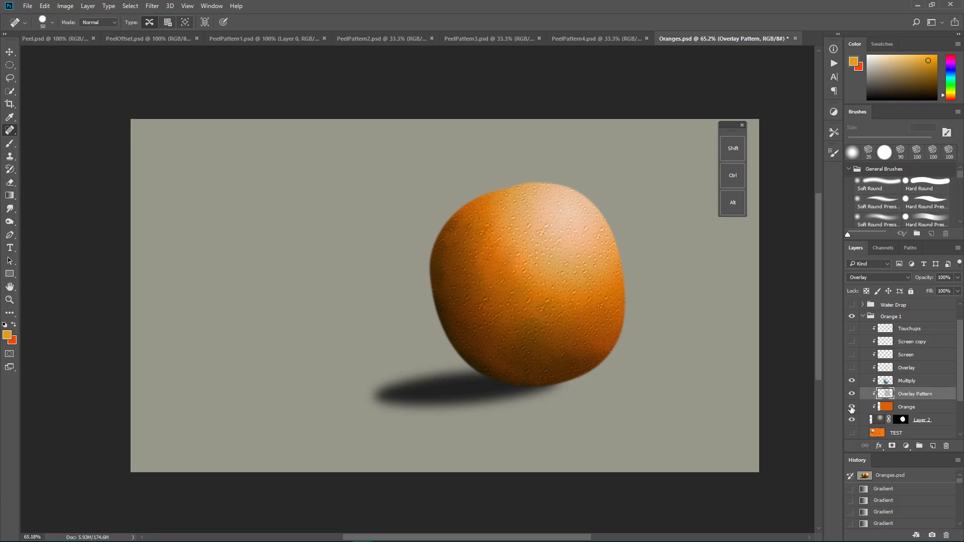
left_click(916, 383)
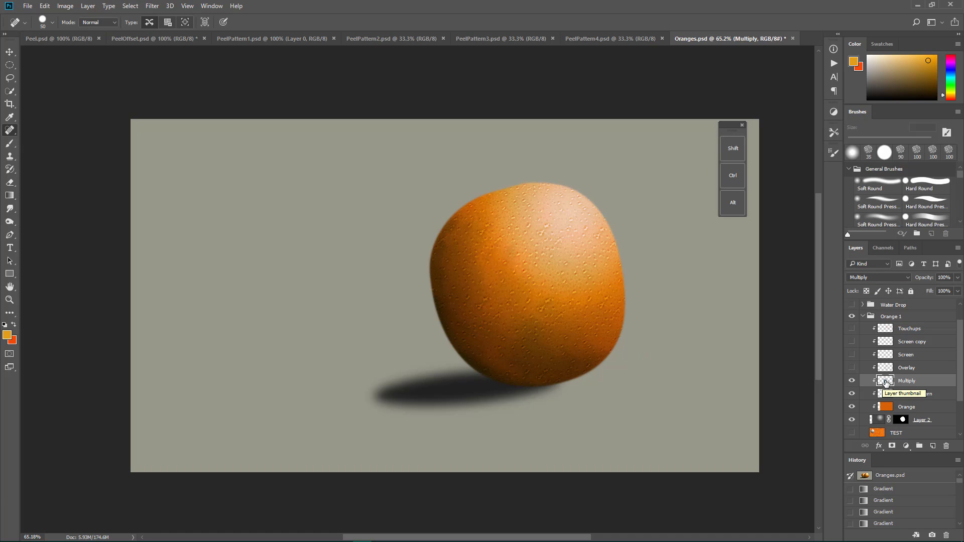
Step: Hide the Overlay Pattern, Orange and Layer 2 layers beneath the Multiply layer
left_click(852, 394)
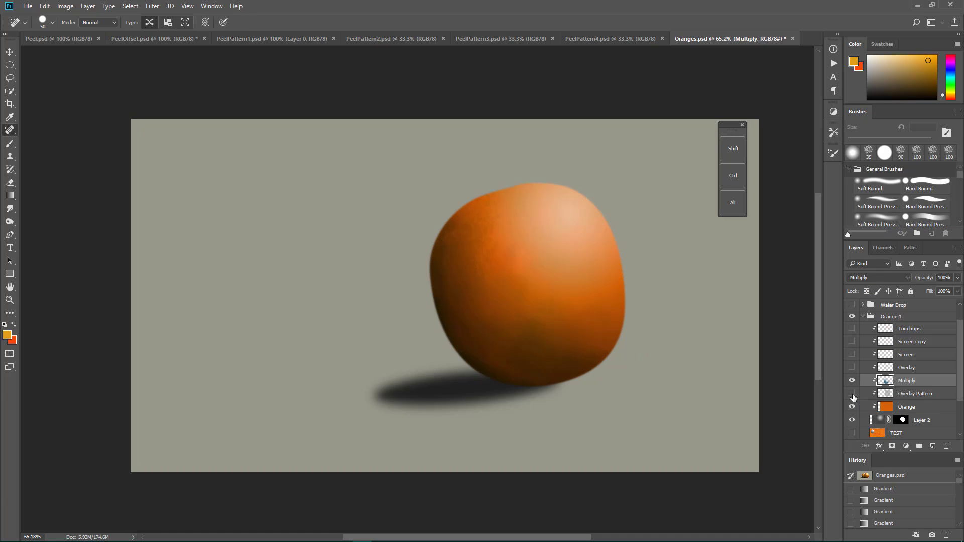
left_click(852, 407)
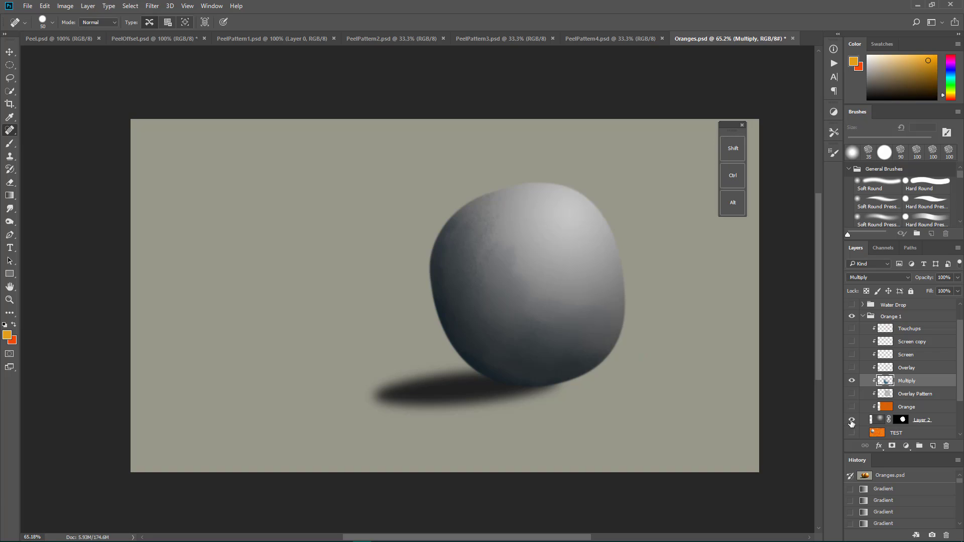
left_click(853, 421)
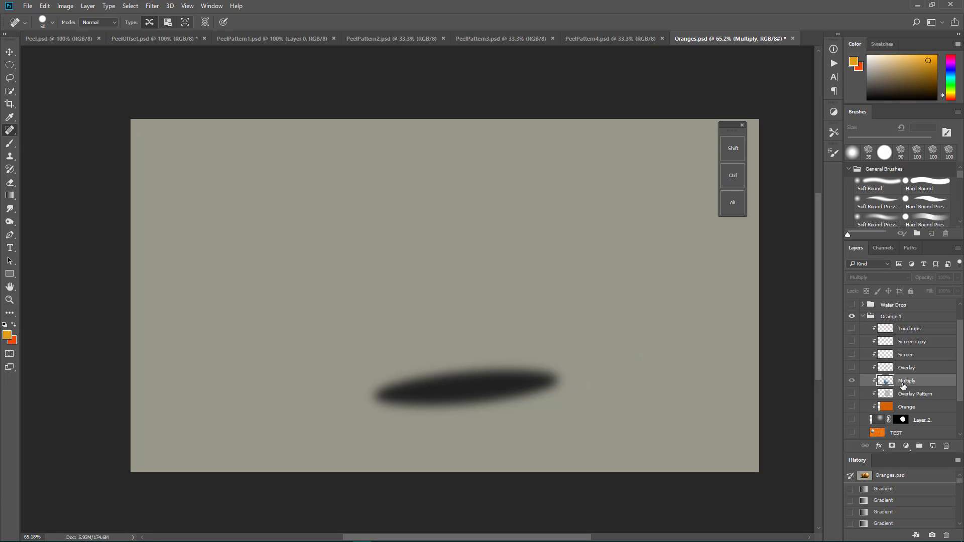
Step: Show the Layer 2 base and switch the Multiply layer's blending mode to Normal and back to Multiply
left_click(852, 421)
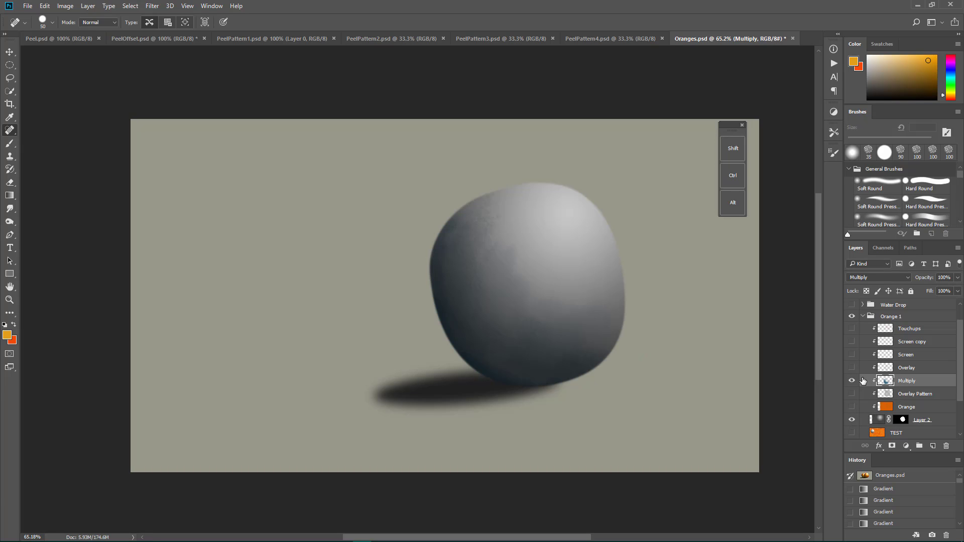
left_click(895, 278)
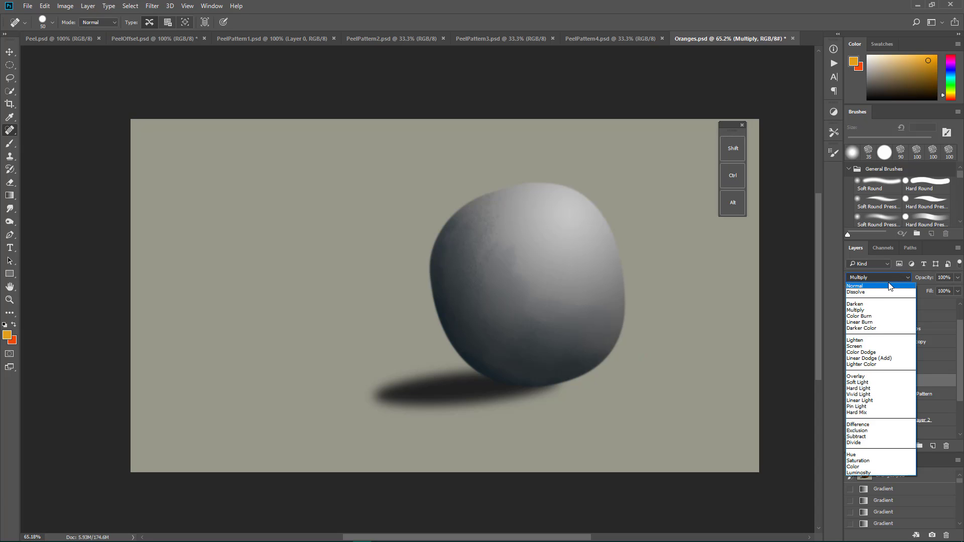
left_click(891, 286)
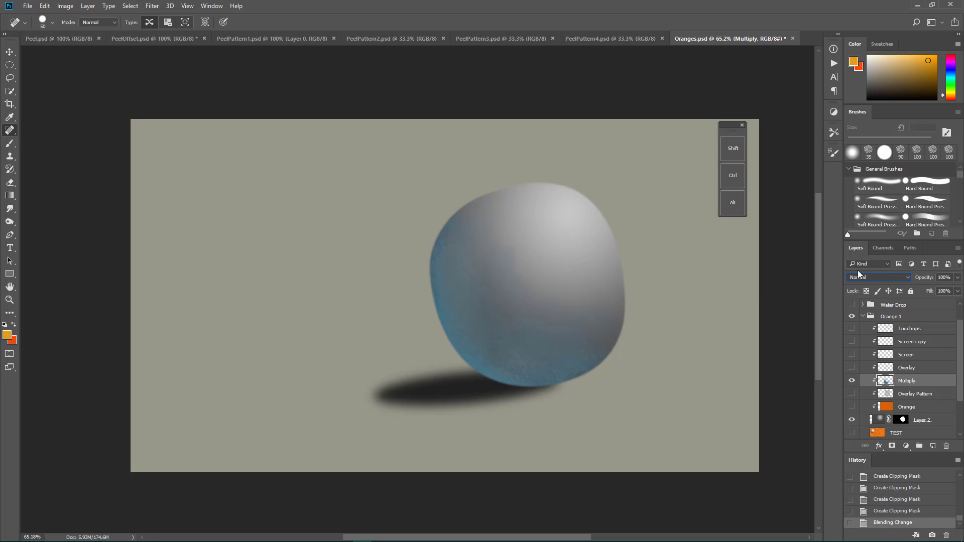
left_click(857, 274)
left_click(865, 312)
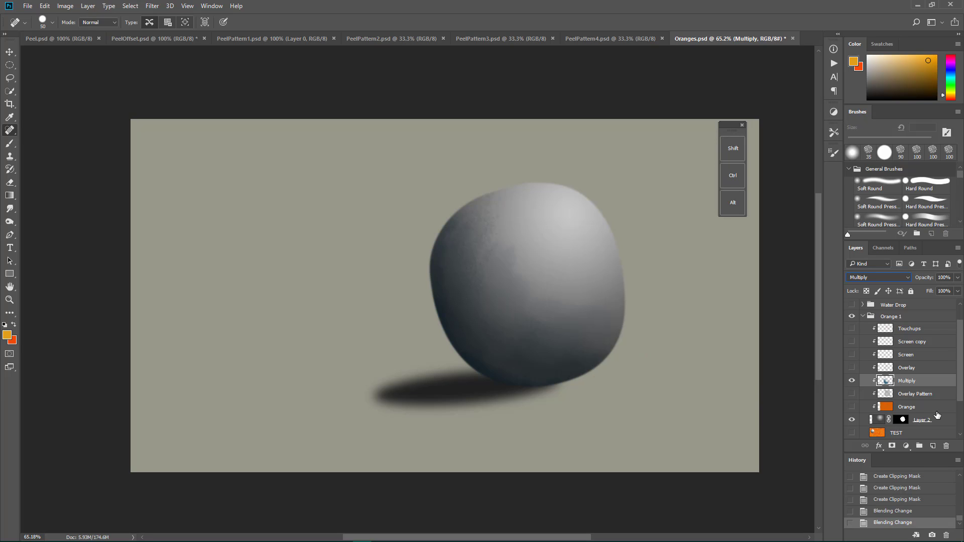
Step: Show the Orange, Overlay and Screen layers in the Orange 1 group, and select the Screen layer
left_click(854, 407)
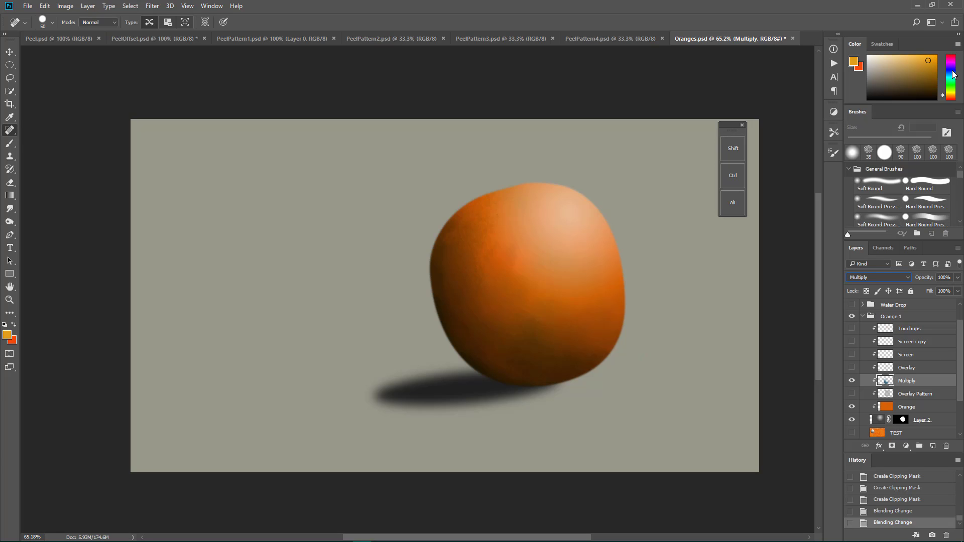
left_click(852, 367)
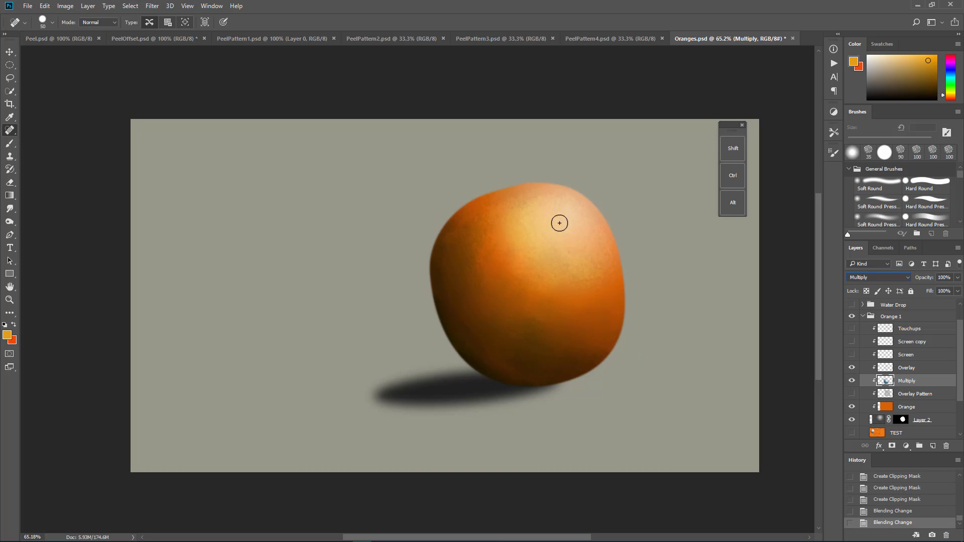
left_click(913, 370)
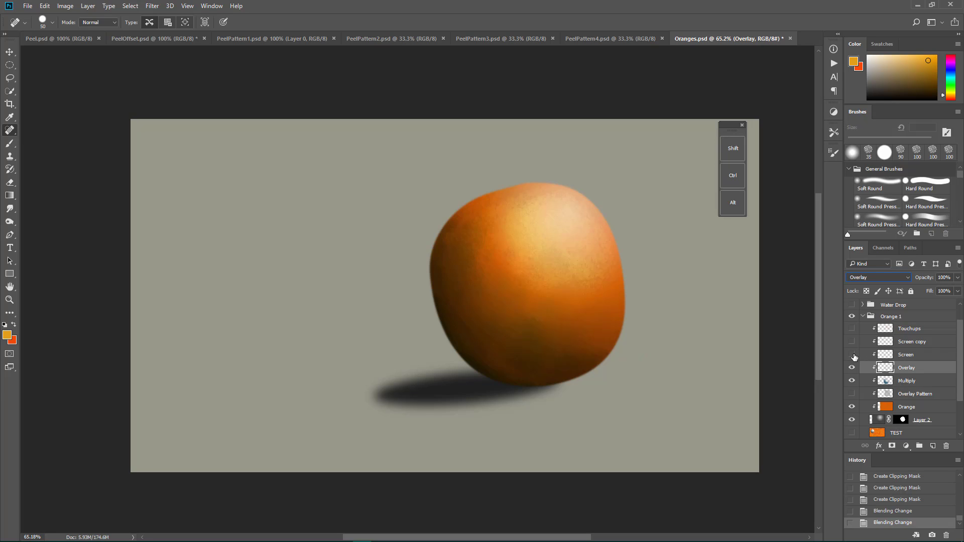
left_click(852, 355)
left_click(910, 356)
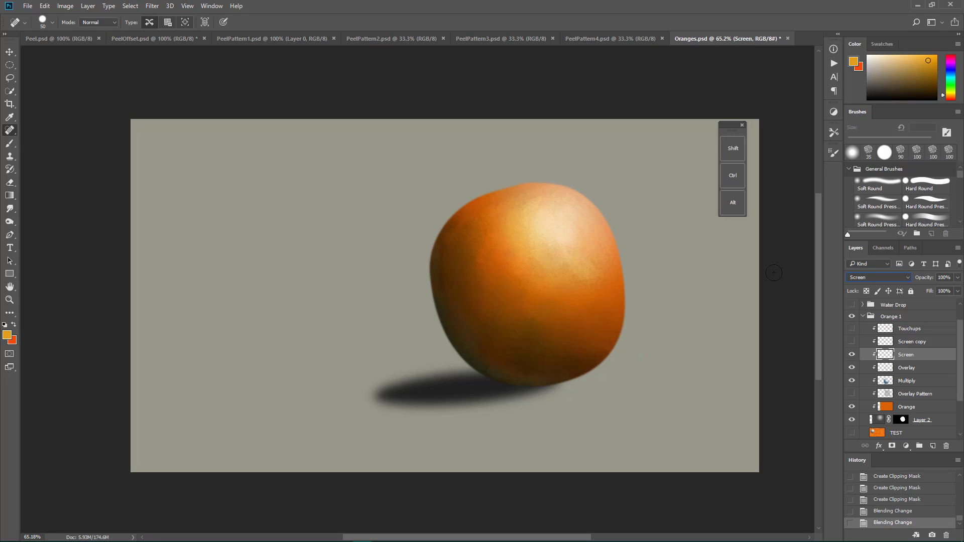
Step: Select and show the Screen copy layer, and show the Touchups and Overlay Pattern layers
left_click(921, 344)
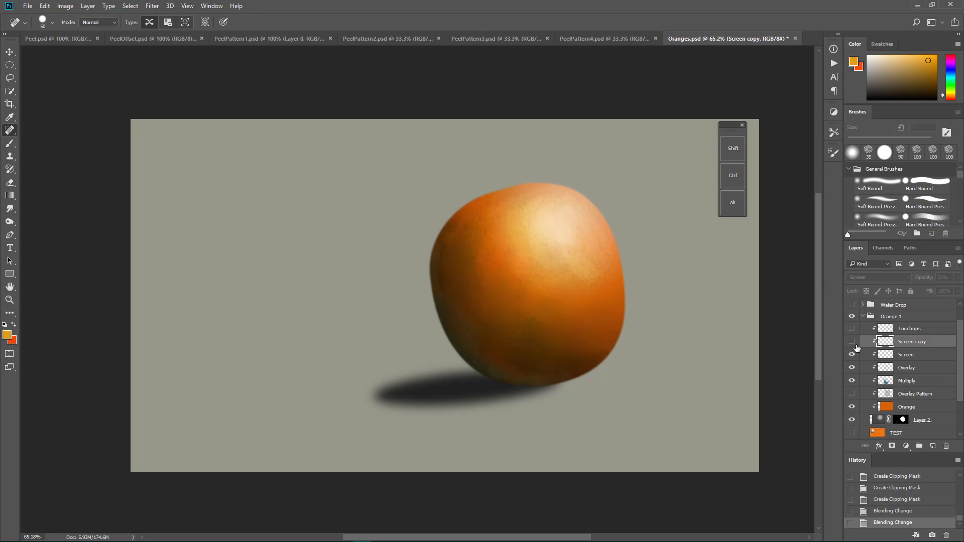
left_click(852, 343)
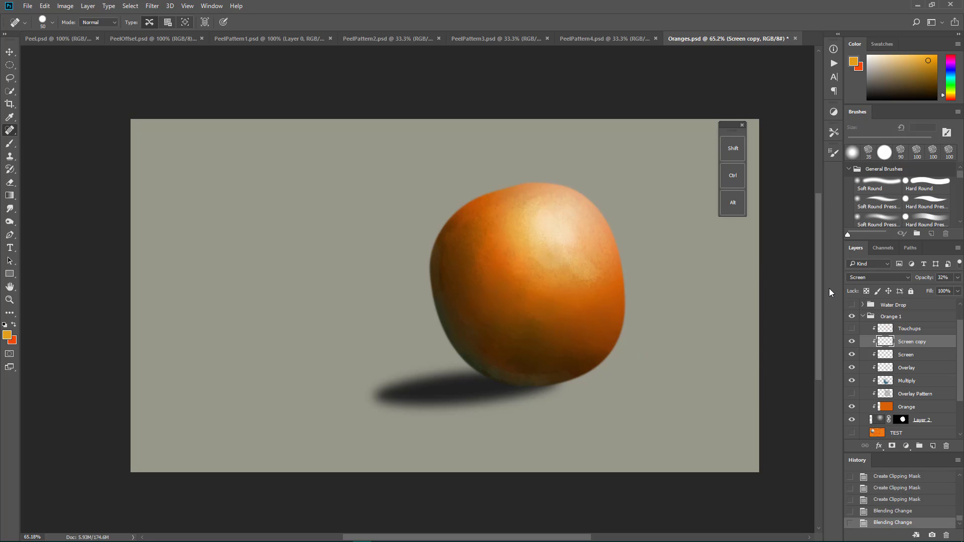
scroll(901, 346, "up", 1)
scroll(902, 345, "up", 1)
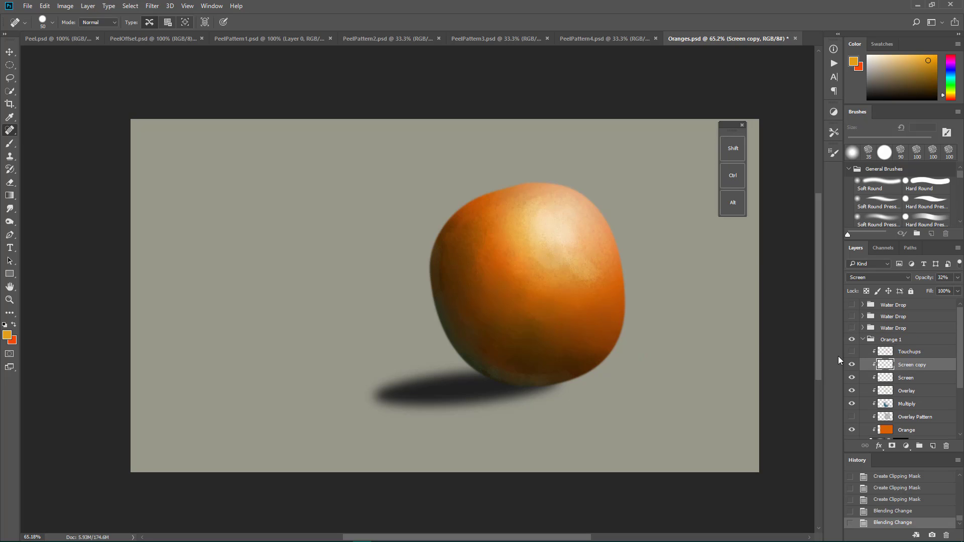
left_click(852, 352)
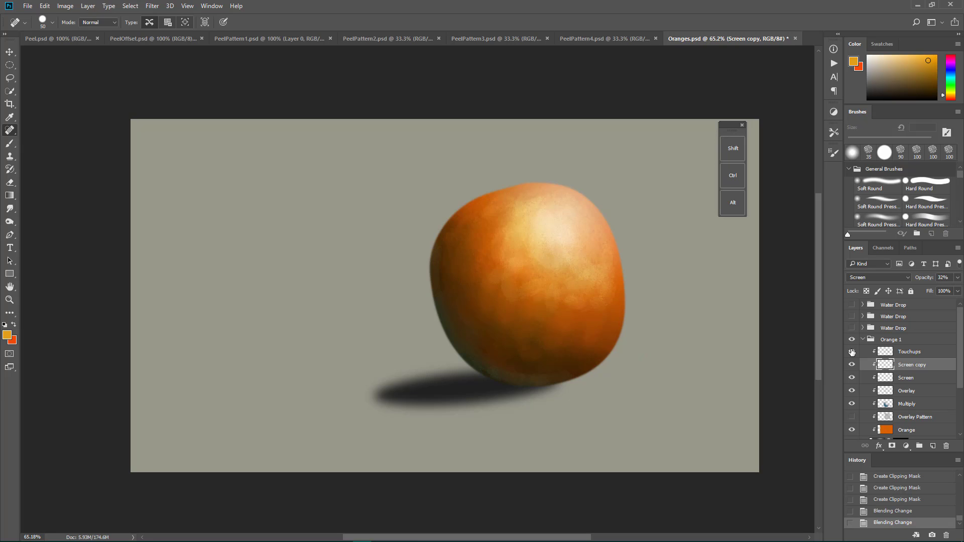
scroll(924, 381, "down", 1)
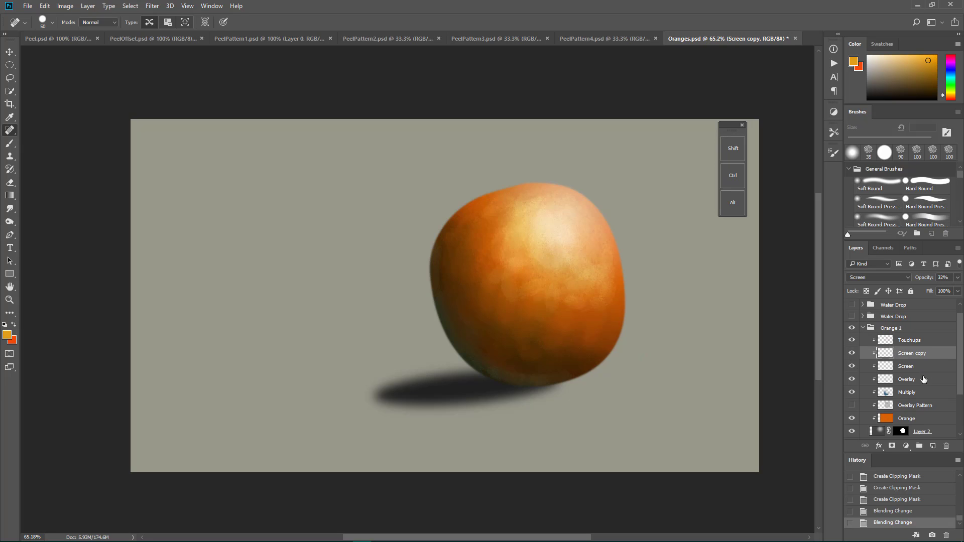
left_click(852, 406)
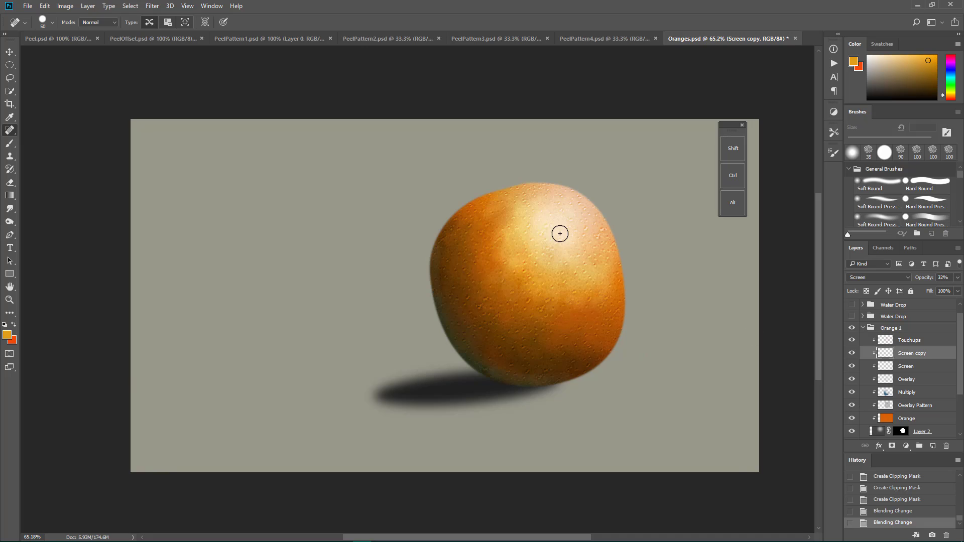
scroll(559, 230, "down", 1)
scroll(561, 233, "up", 1)
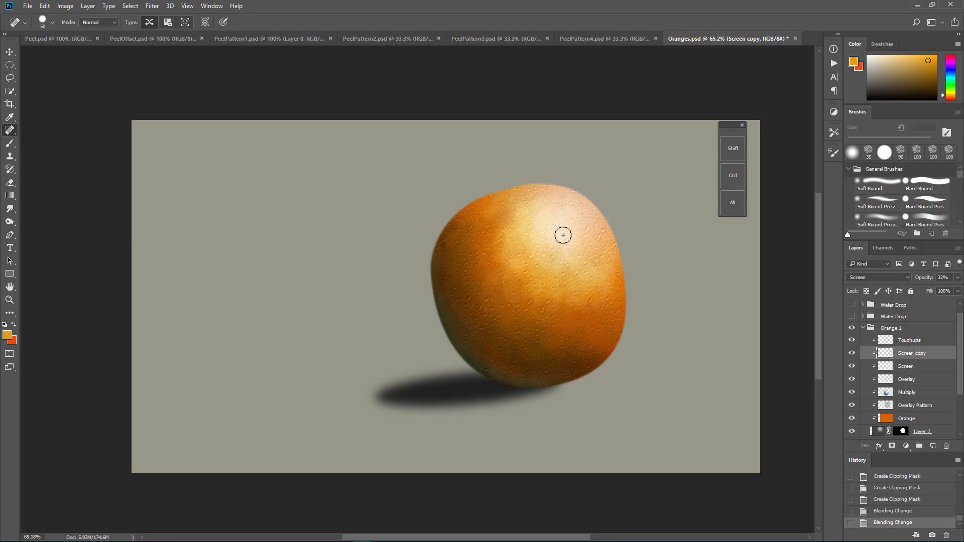
left_click(863, 329)
left_click(860, 329)
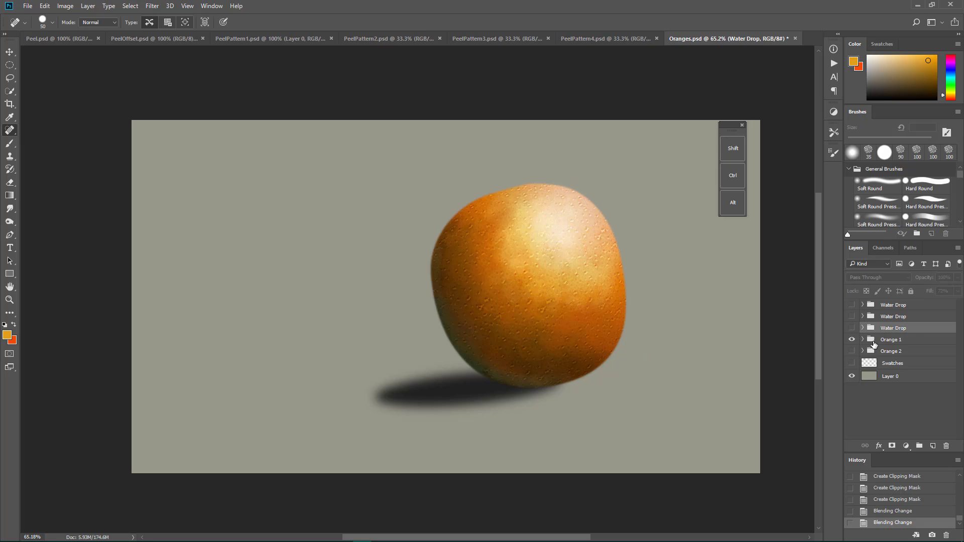
left_click(863, 340)
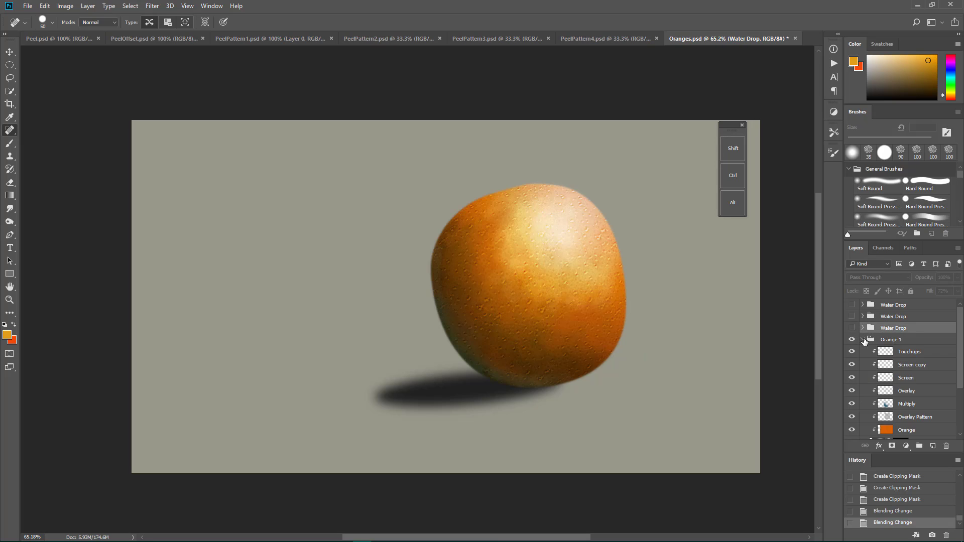
Step: Activate the Elliptical Marquee tool, select and show the TEST layer, and hide Layer 2
scroll(914, 427, "down", 2)
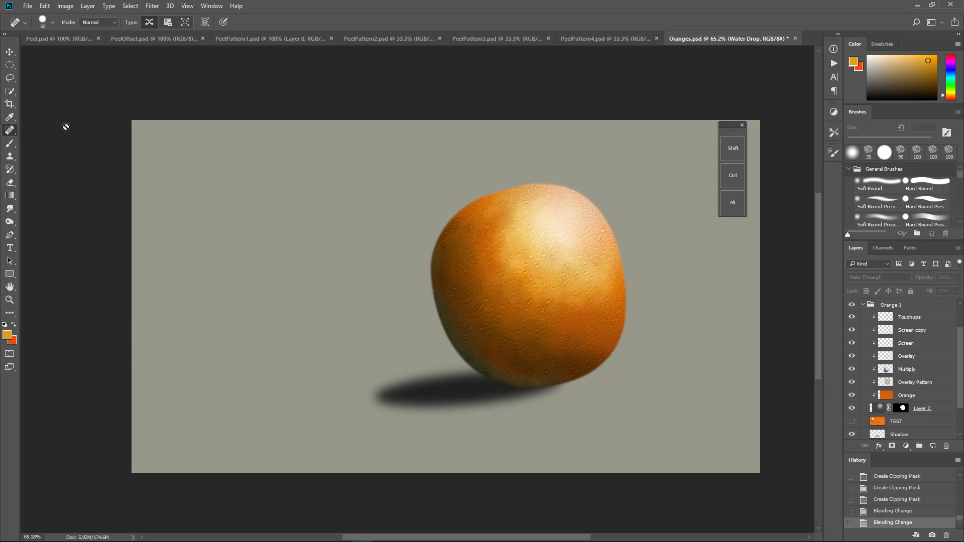
left_click(9, 65)
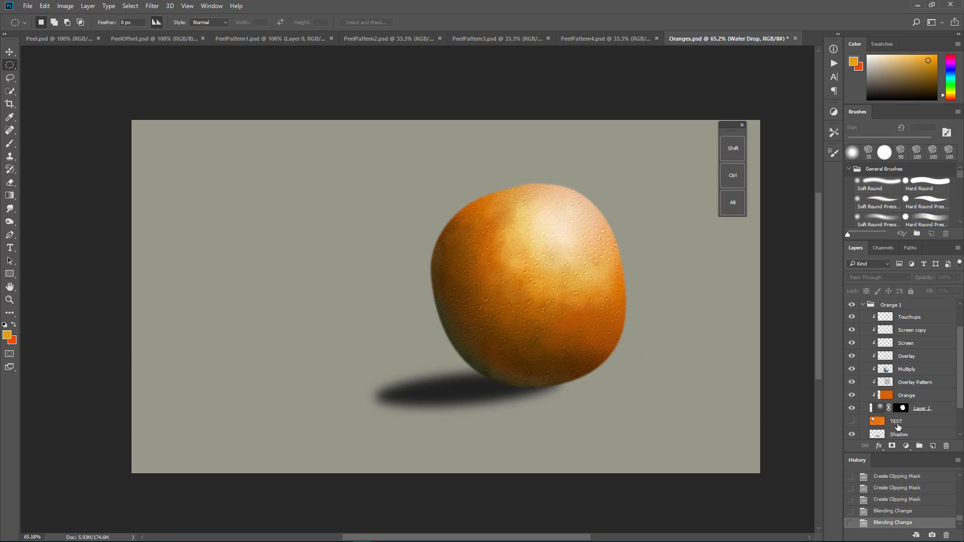
left_click(916, 426)
left_click(852, 422)
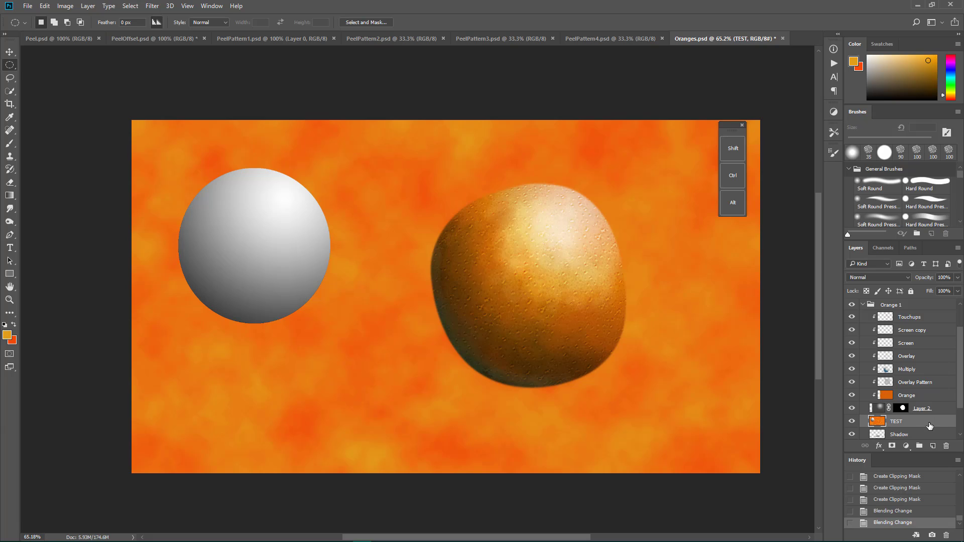
left_click(852, 408)
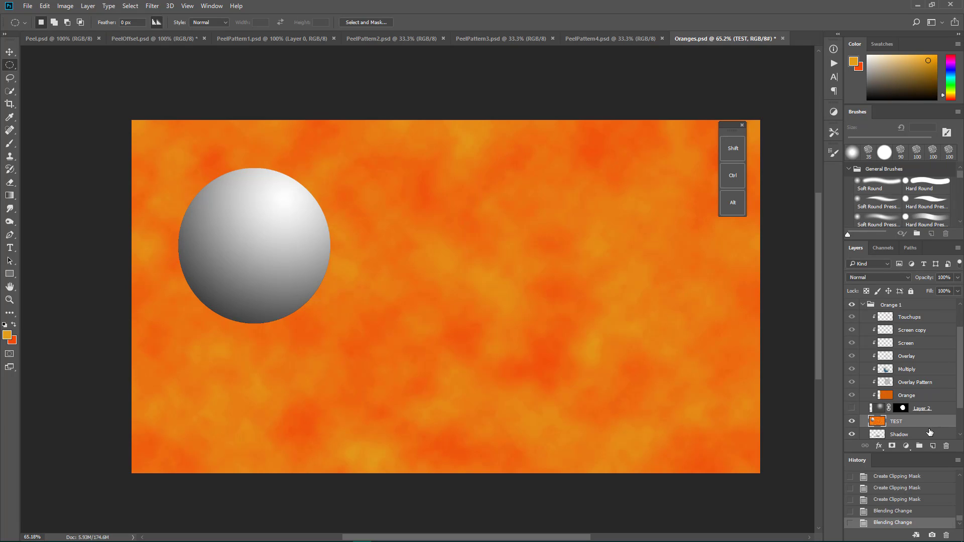
Step: Draw a wide, flat elliptical selection beneath the gray sphere on the TEST layer, fill it with black, and deselect
left_click_drag(172, 380, 396, 414)
key("d")
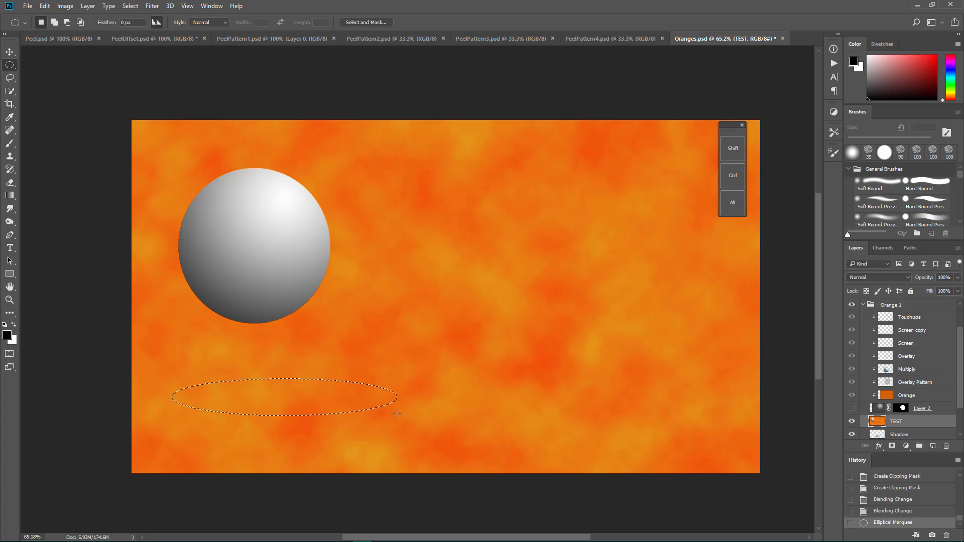
key("alt+BackSpace")
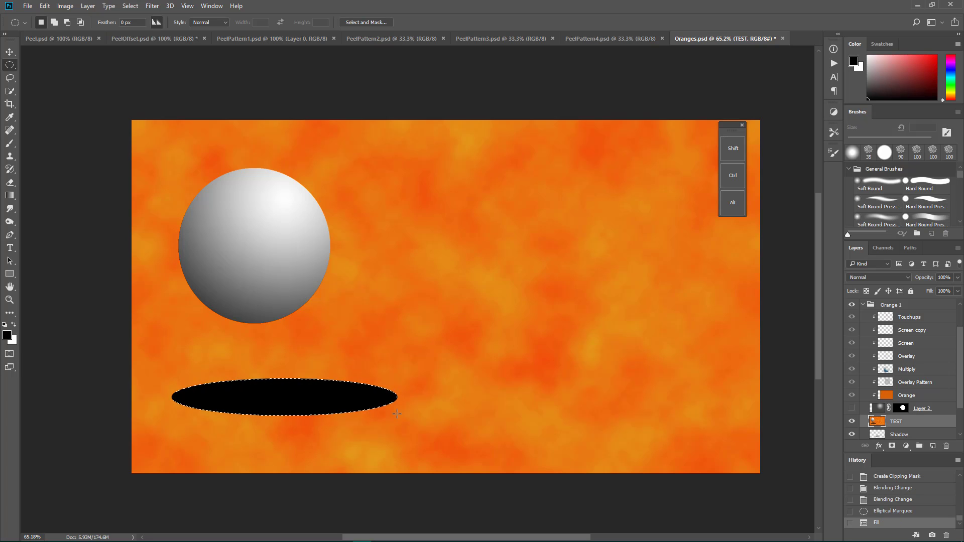
key("ctrl+d")
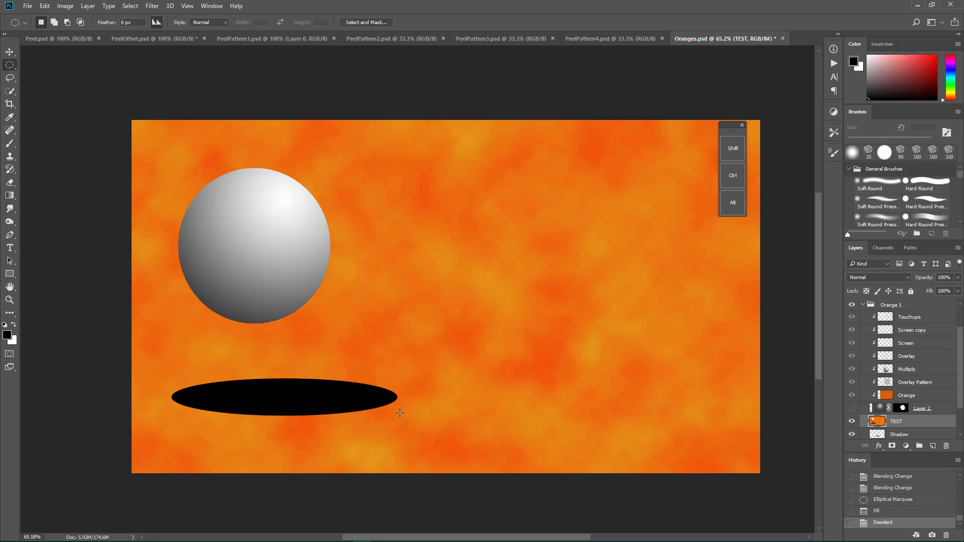
Step: Preview a Gaussian Blur with a 9.6-pixel radius on the TEST layer and cancel it
left_click(152, 7)
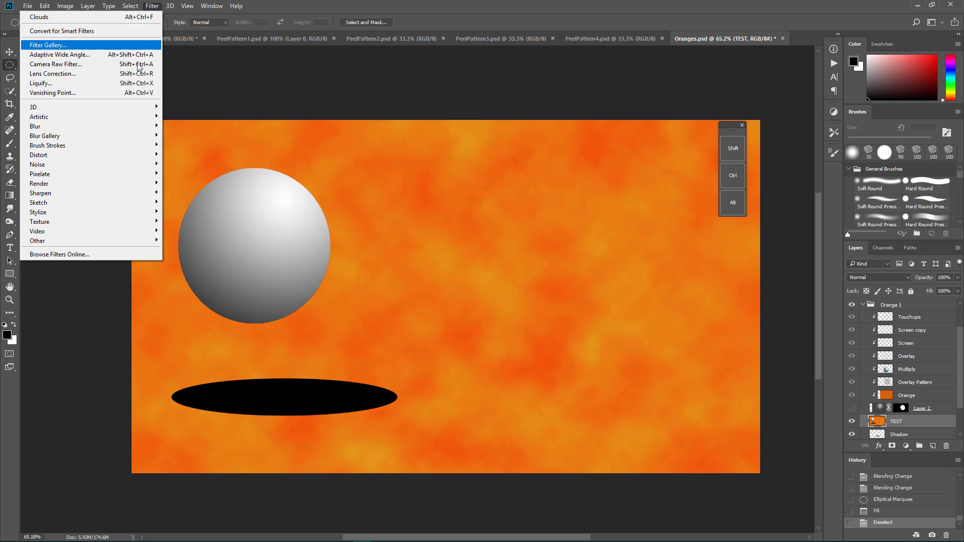
mouse_move(135, 127)
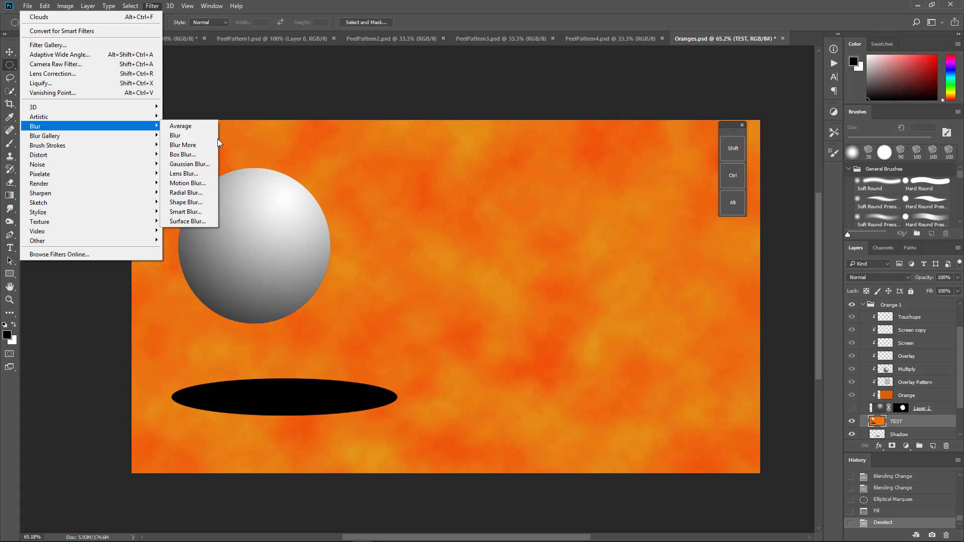
left_click(190, 164)
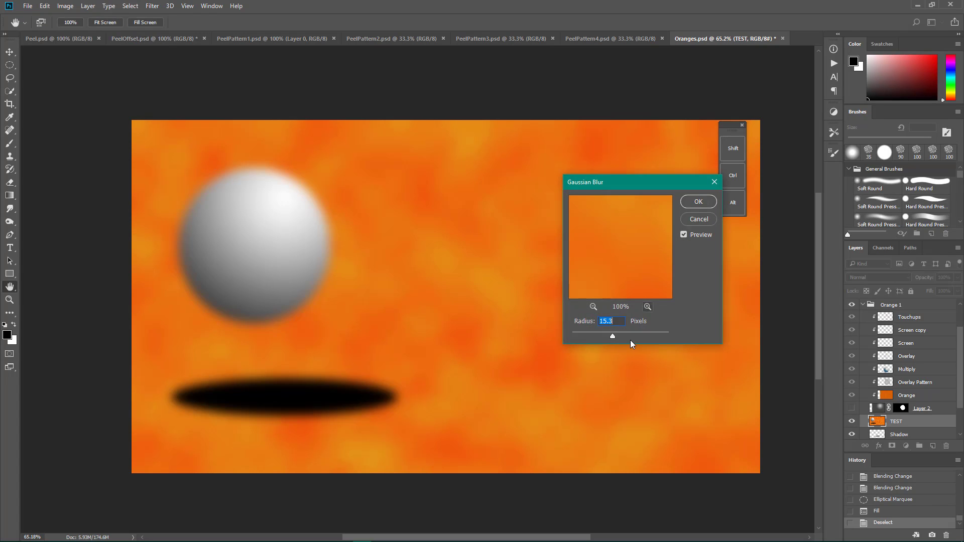
mouse_move(623, 336)
left_mouse_down()
mouse_move(631, 335)
mouse_move(609, 334)
left_mouse_up()
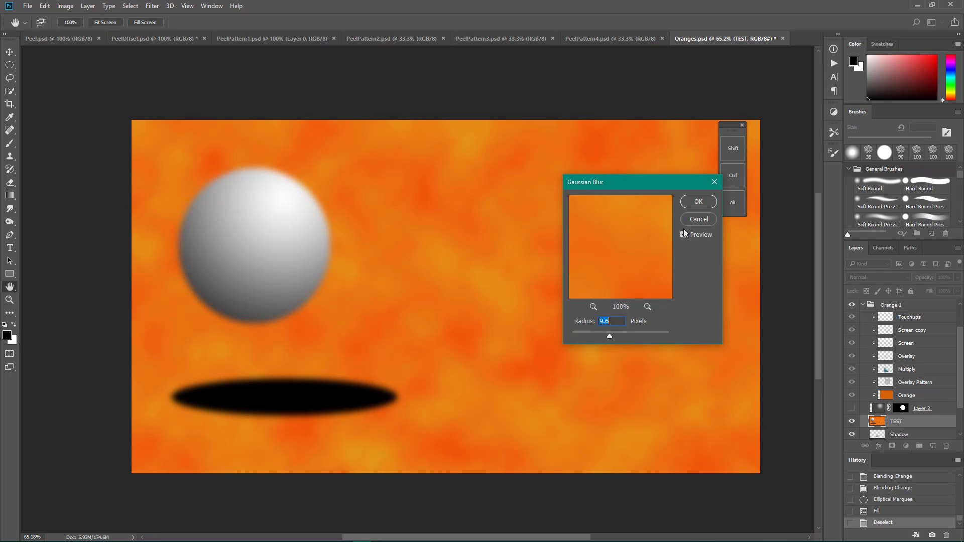
left_click(700, 219)
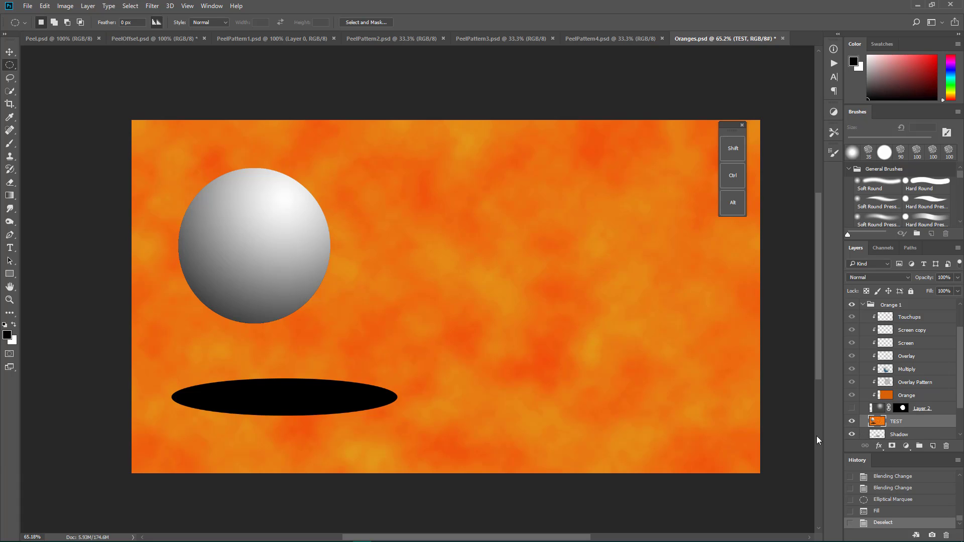
Step: Hide the TEST layer, show Layer 2, and move TEST beneath the Shadow layer
left_click(852, 422)
left_click(851, 408)
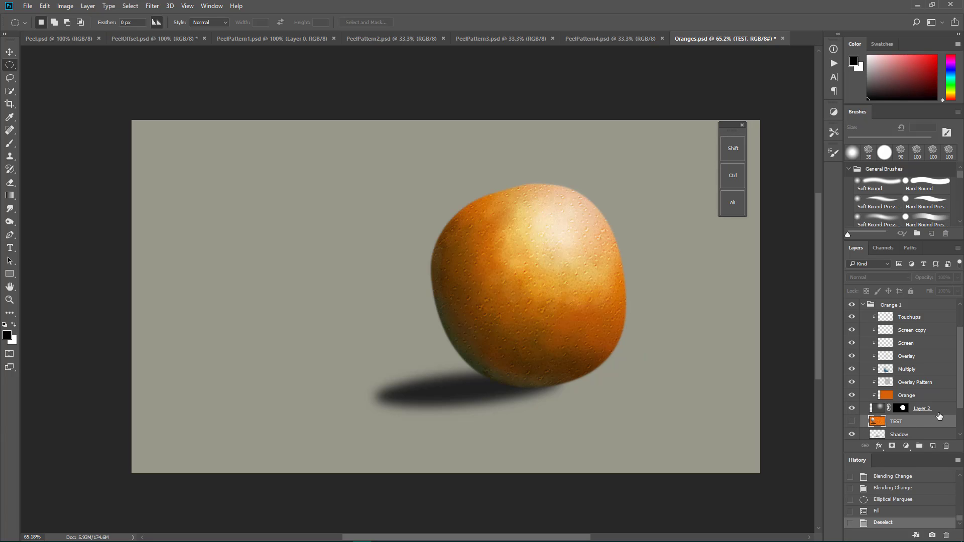
mouse_move(903, 423)
left_mouse_down()
mouse_move(918, 440)
mouse_move(904, 413)
left_mouse_up()
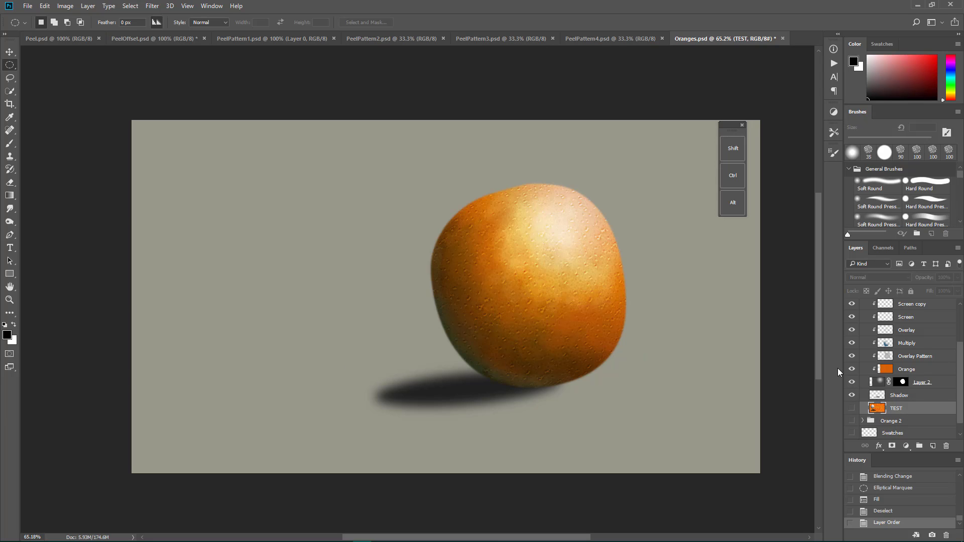
Step: Collapse and select the Orange 1 group, and try to move the orange up and to the left with the Move tool
scroll(892, 400, "up", 2)
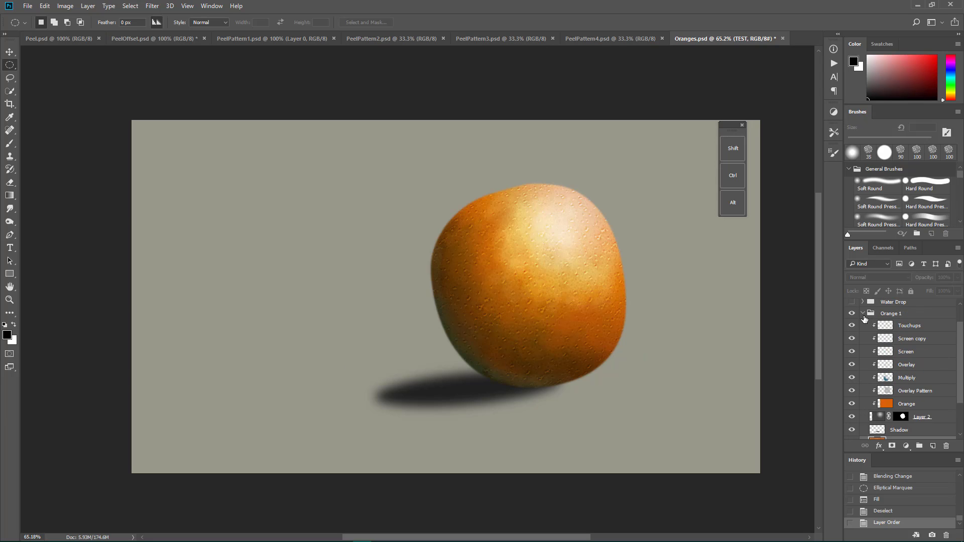
left_click(863, 317)
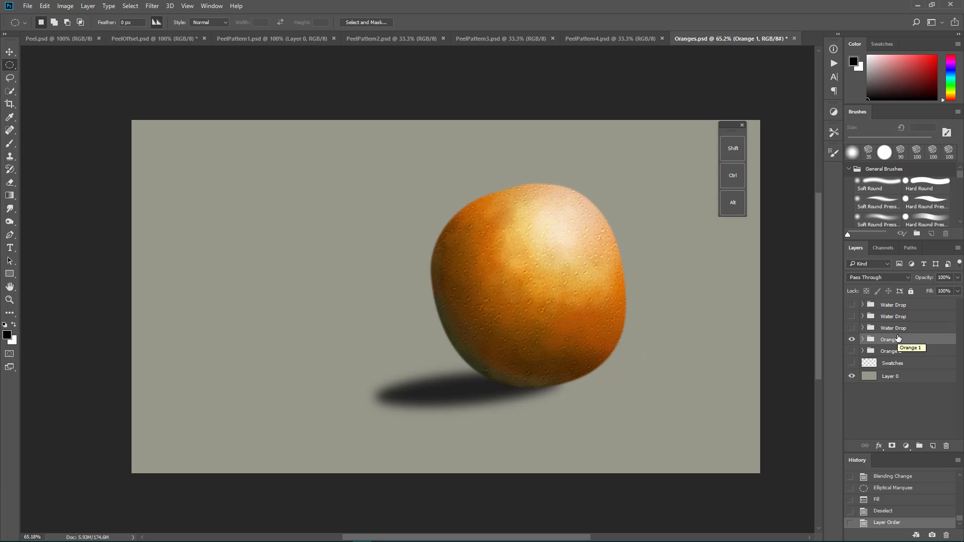
key("v")
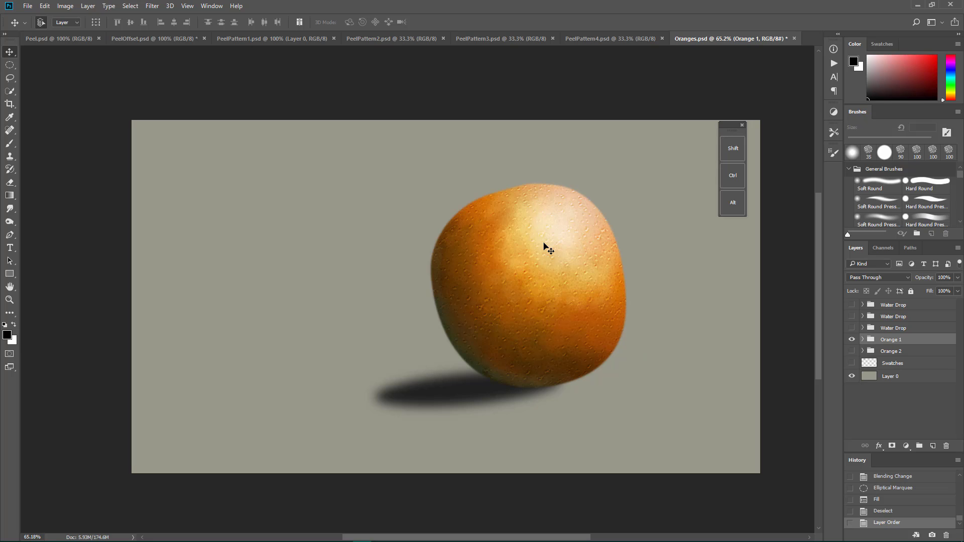
left_click_drag(552, 248, 454, 224)
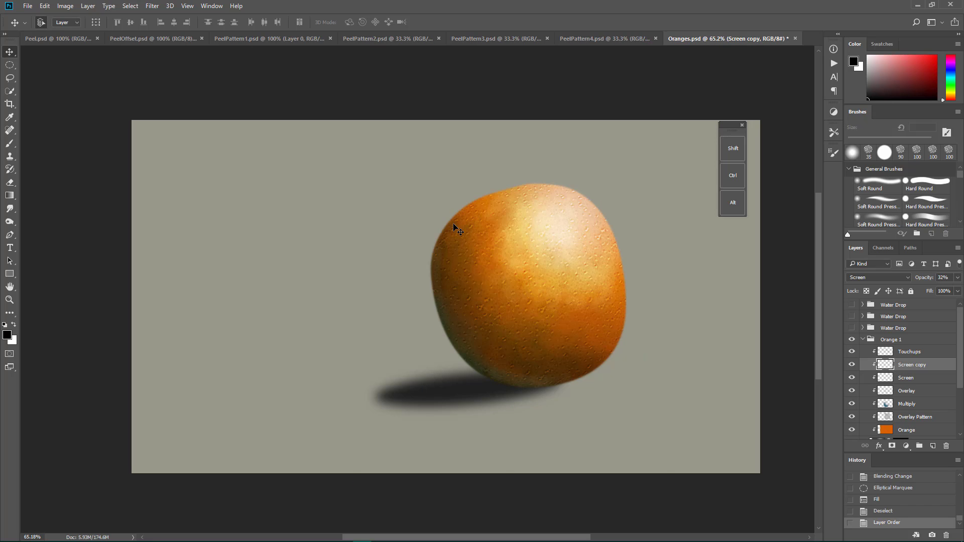
Step: Try to move the Touchups layer slightly up and to the left, and undo the move
mouse_move(589, 332)
left_mouse_down()
mouse_move(565, 287)
mouse_move(454, 243)
mouse_move(624, 318)
mouse_move(556, 340)
mouse_move(580, 324)
left_mouse_up()
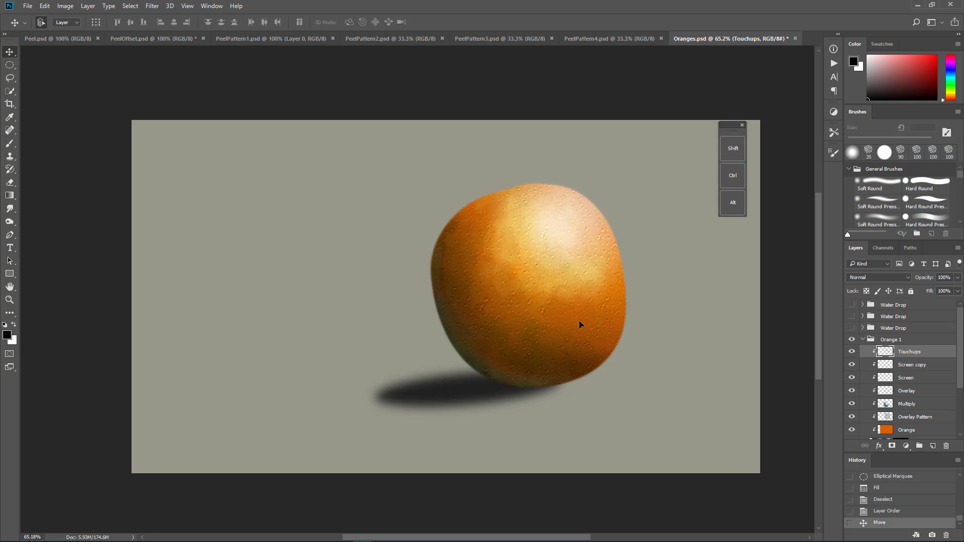
key("ctrl+z")
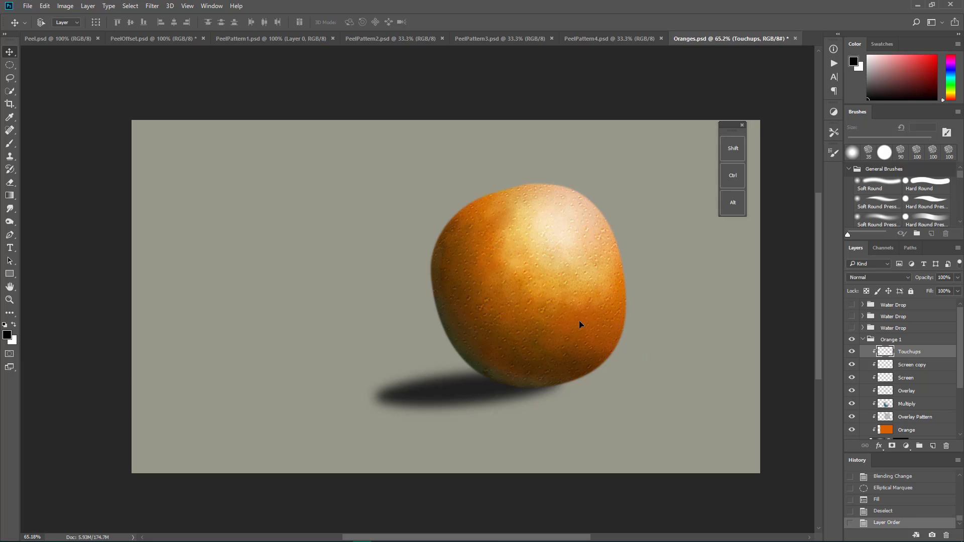
Step: Collapse and select the Orange 1 group, shift the whole orange with its shadow to the right, and undo the move
left_click(864, 340)
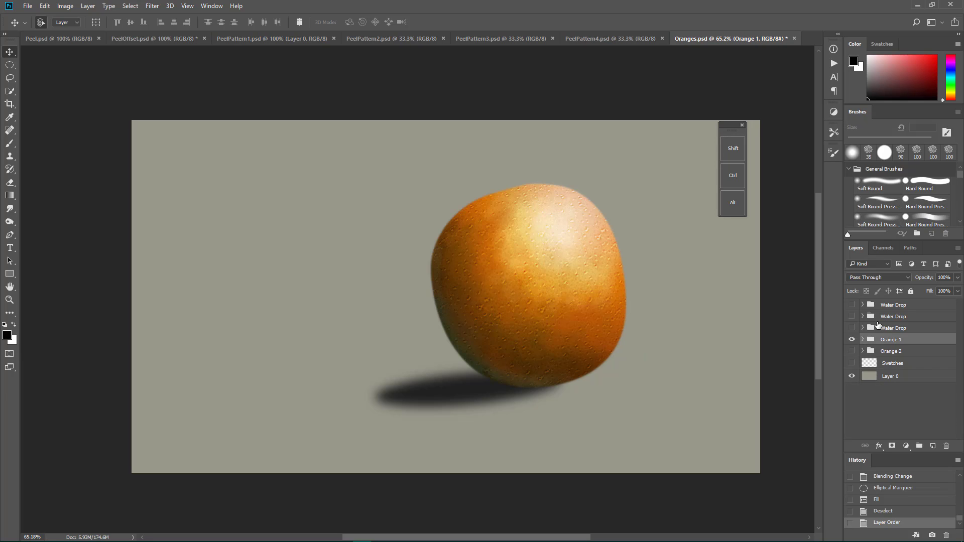
left_click(877, 320)
left_click(879, 342)
left_click_drag(577, 280, 633, 285)
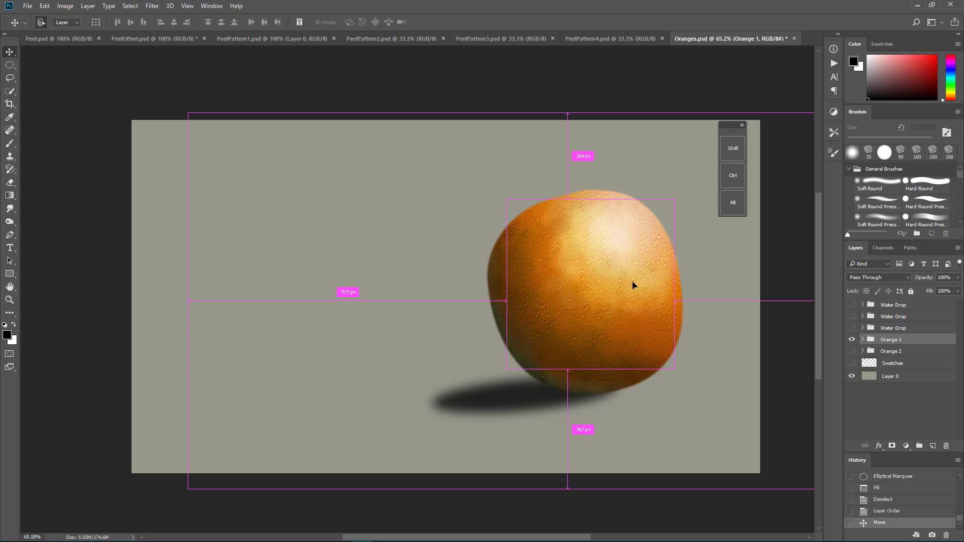
key("ctrl+z")
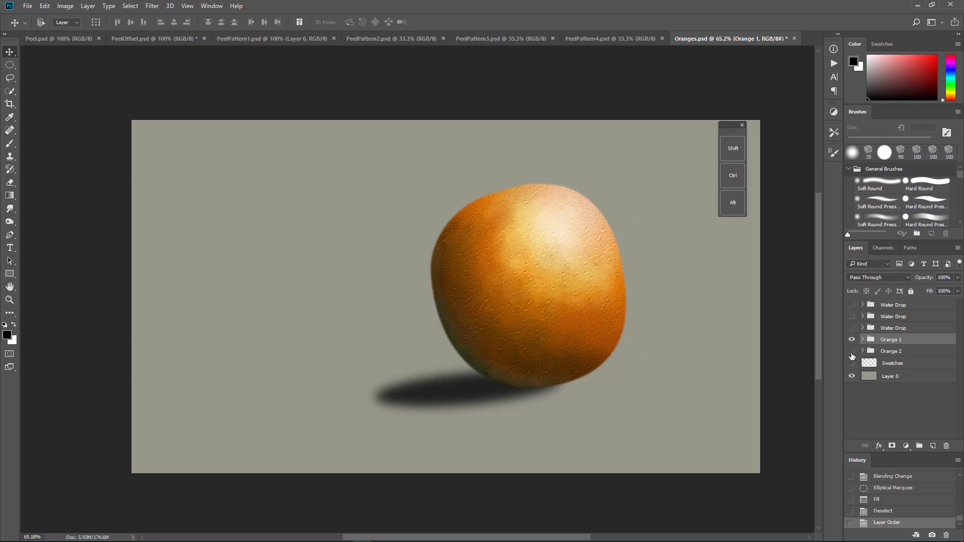
Step: Show the Orange 2 group, load its Layer 2 mask as a selection, and collapse the group
left_click(851, 352)
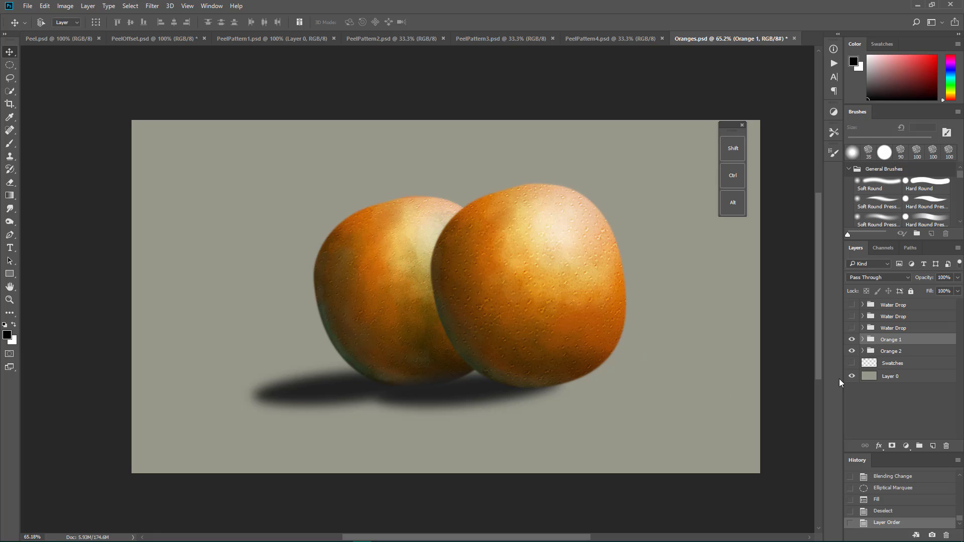
left_click(863, 351)
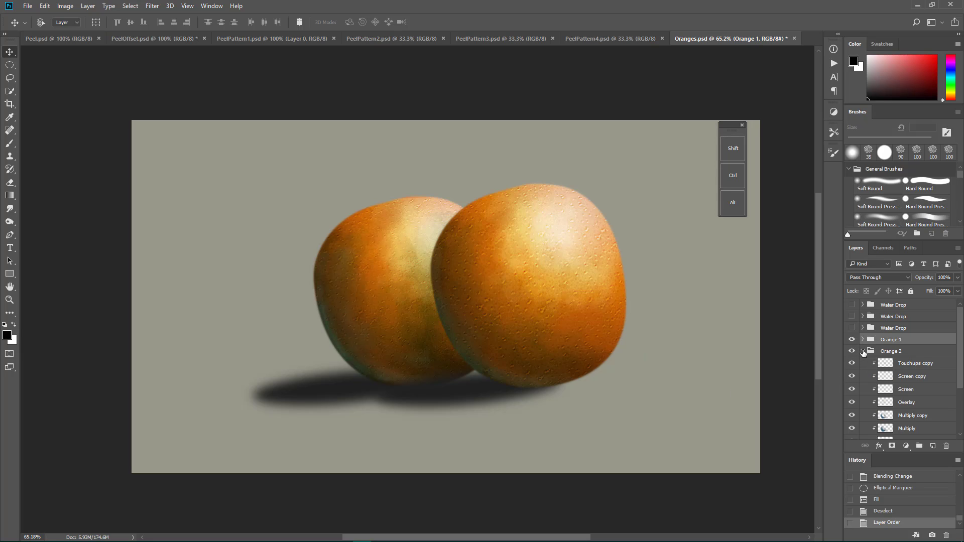
scroll(919, 397, "down", 3)
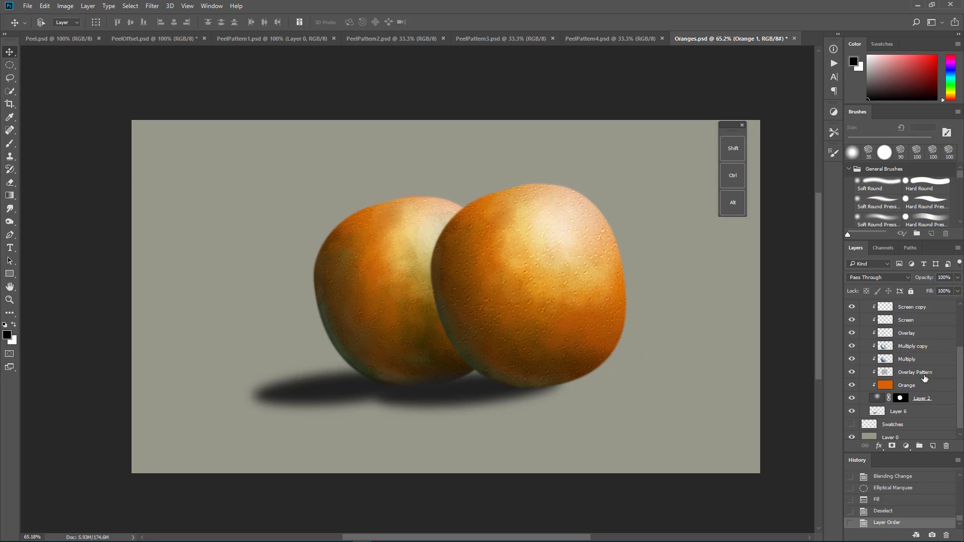
left_click(901, 399)
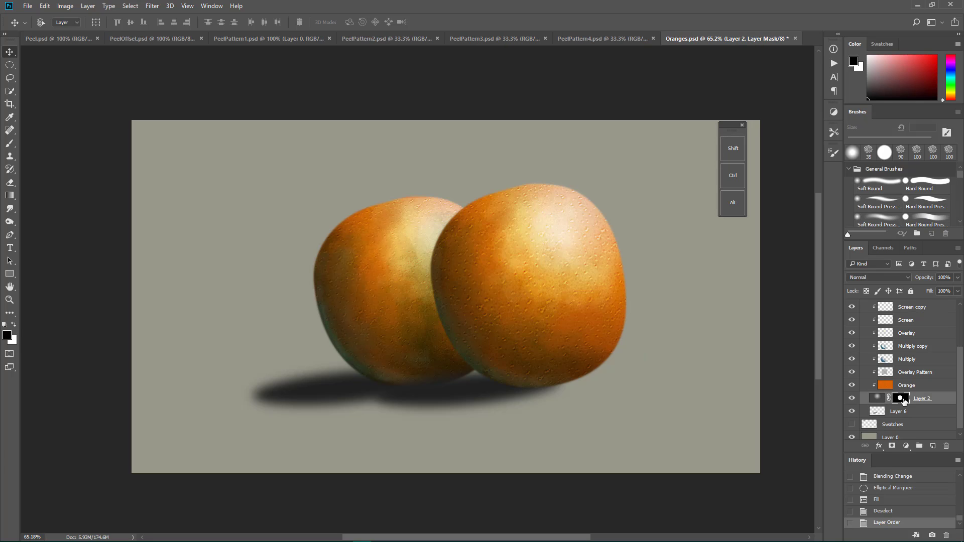
left_click(903, 400, "ctrl")
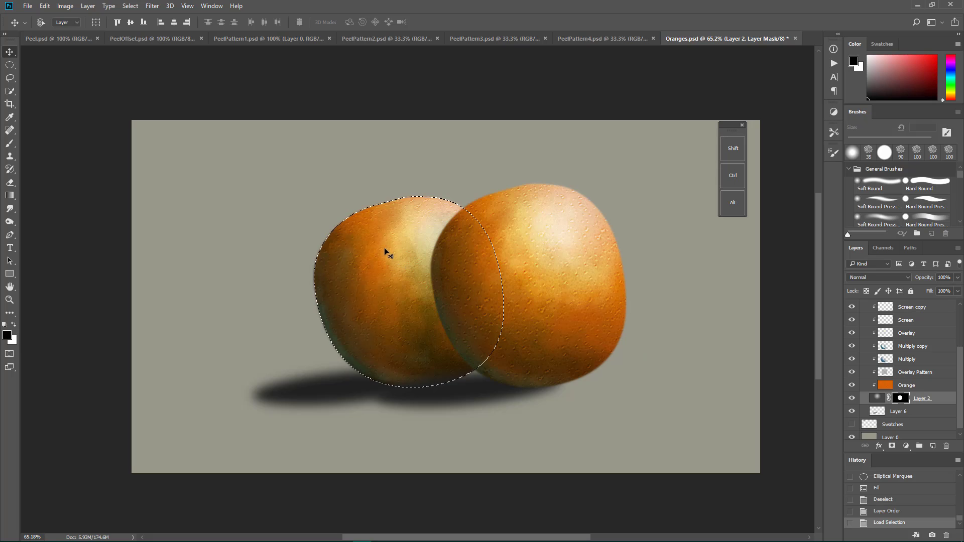
scroll(863, 371, "up", 3)
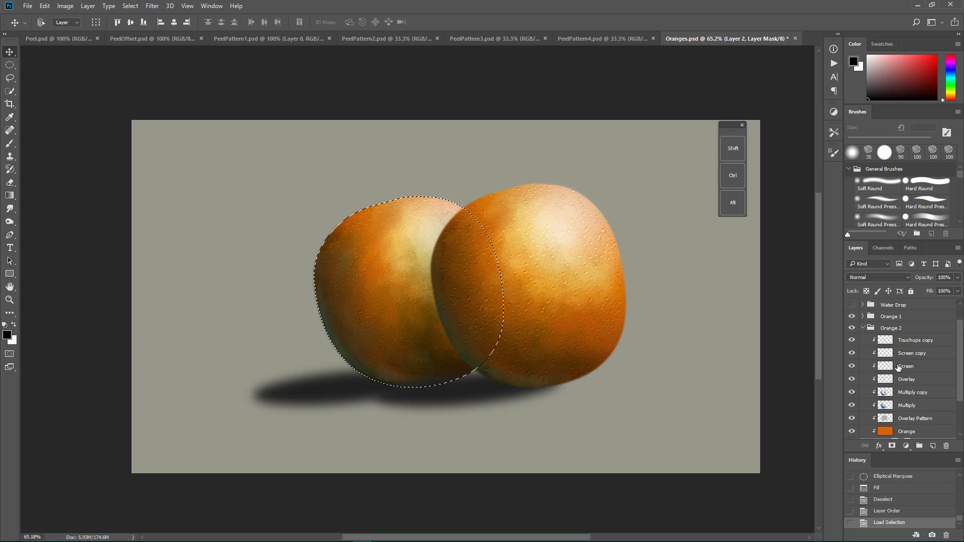
left_click(862, 329)
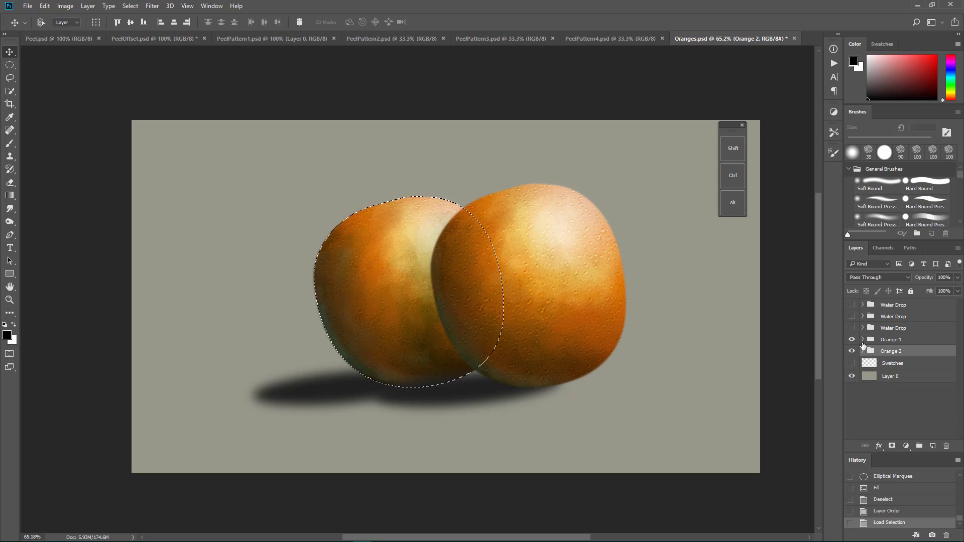
Step: Paint rough black brush strokes inside the selection on Orange 1's Shadow layer, clear them, and deselect
left_click(863, 340)
scroll(901, 397, "down", 4)
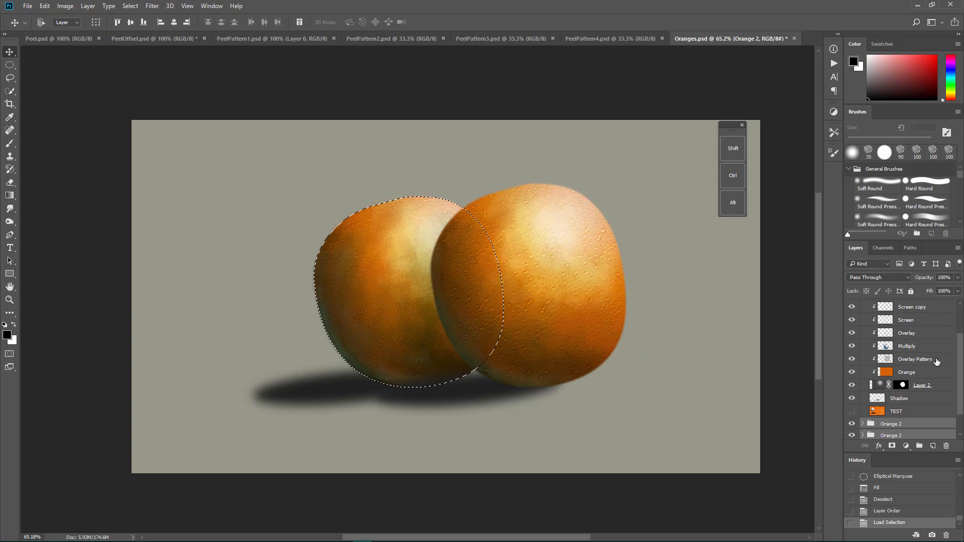
left_click(902, 400)
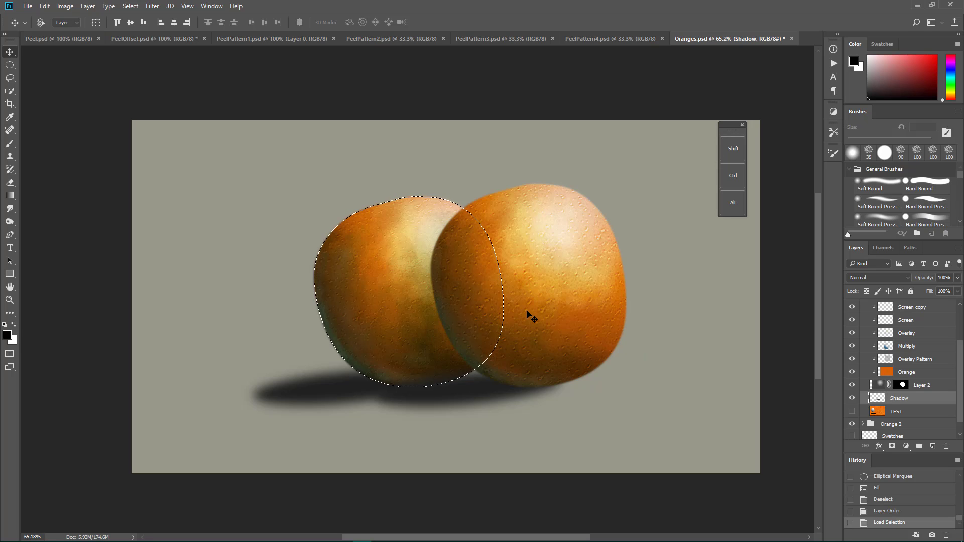
key("b")
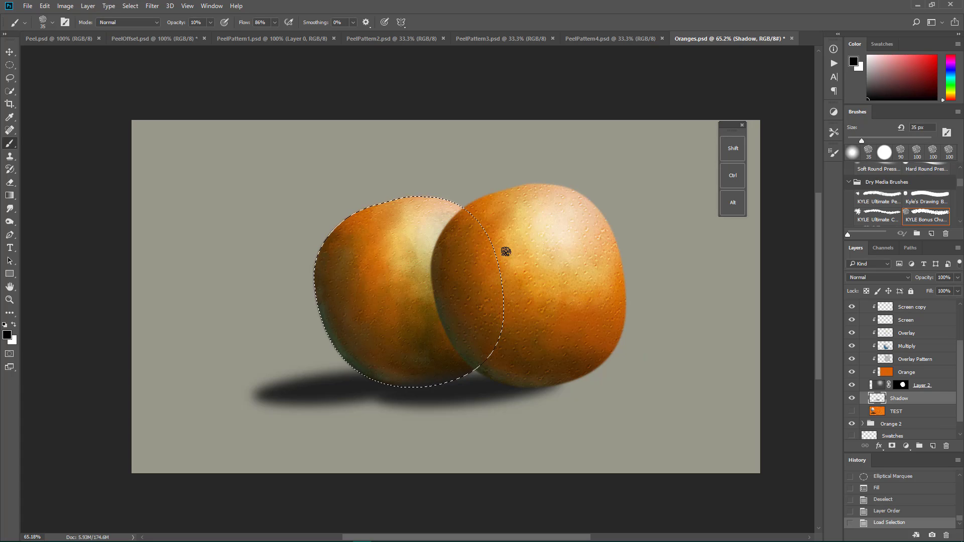
mouse_move(492, 250)
left_mouse_down()
mouse_move(463, 268)
mouse_move(489, 257)
left_mouse_up()
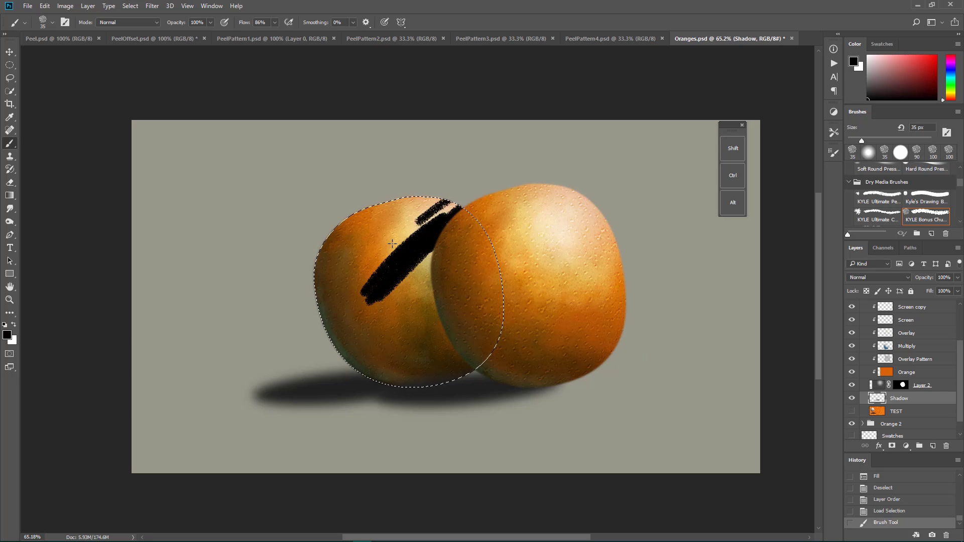
left_click_drag(451, 333, 453, 359)
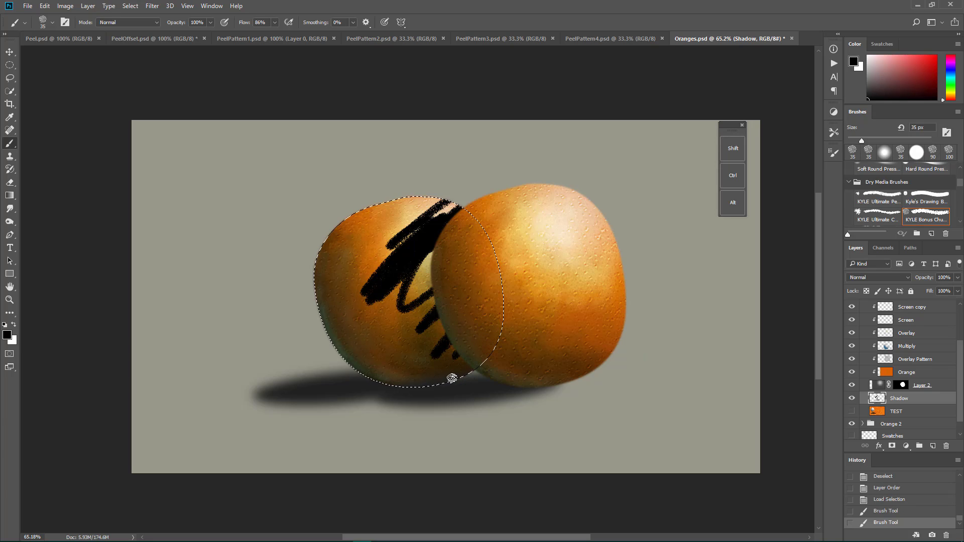
left_click_drag(390, 383, 350, 394)
left_click_drag(428, 383, 374, 393)
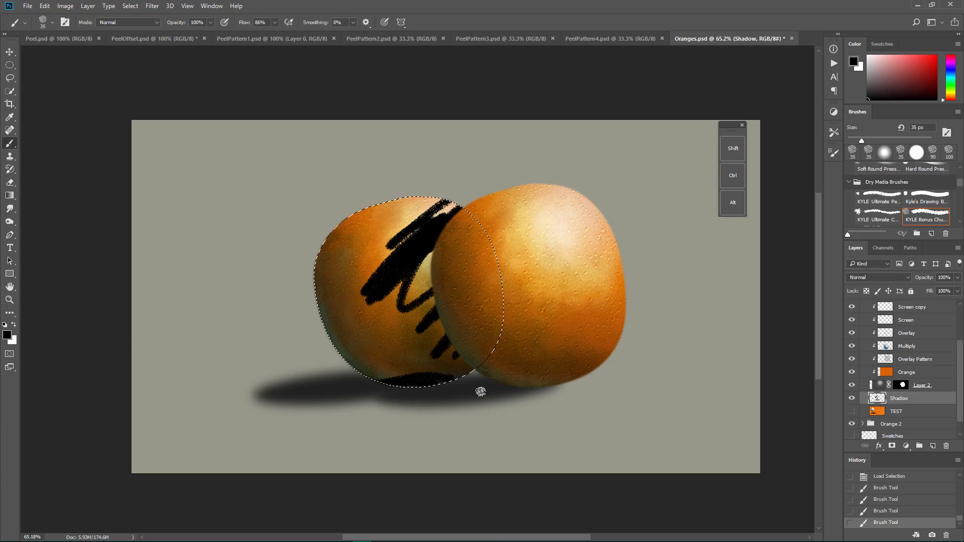
key("Delete")
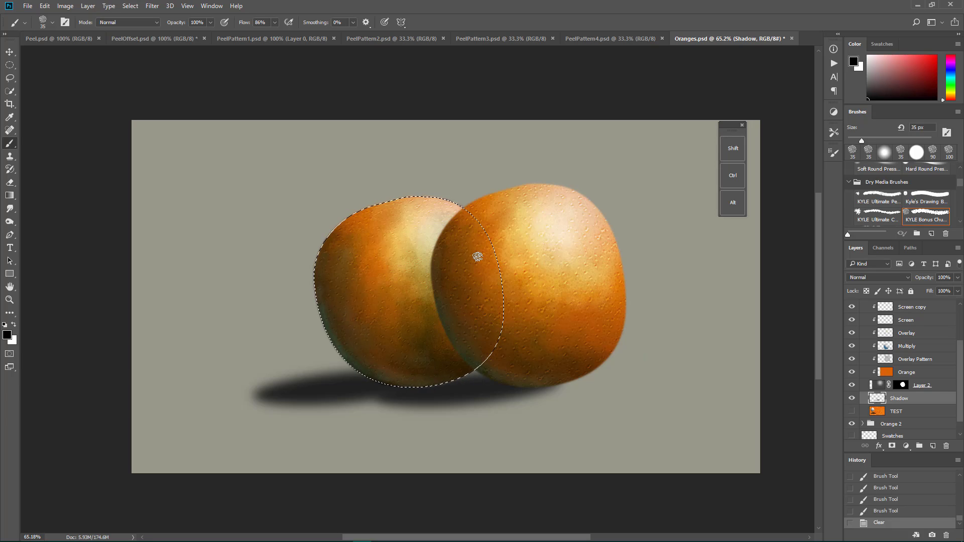
key("ctrl+d")
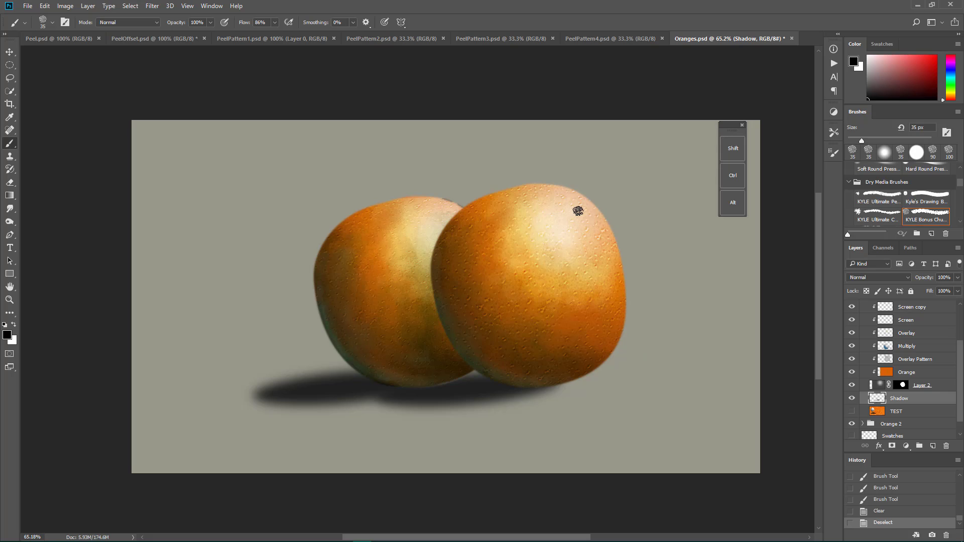
Step: Roll the history back to the first Brush Tool state and remove the selection around the rear orange
left_click(908, 500)
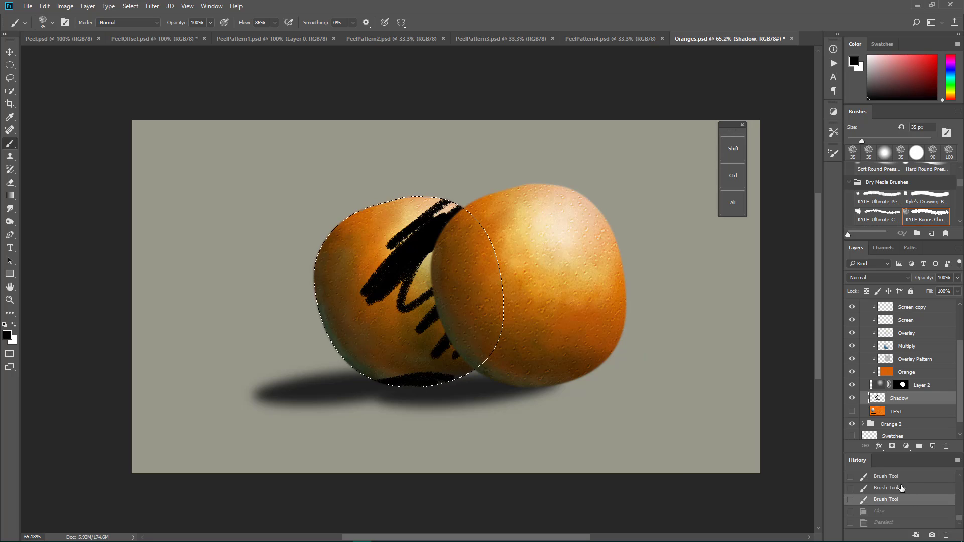
left_click(902, 489)
left_click(900, 490)
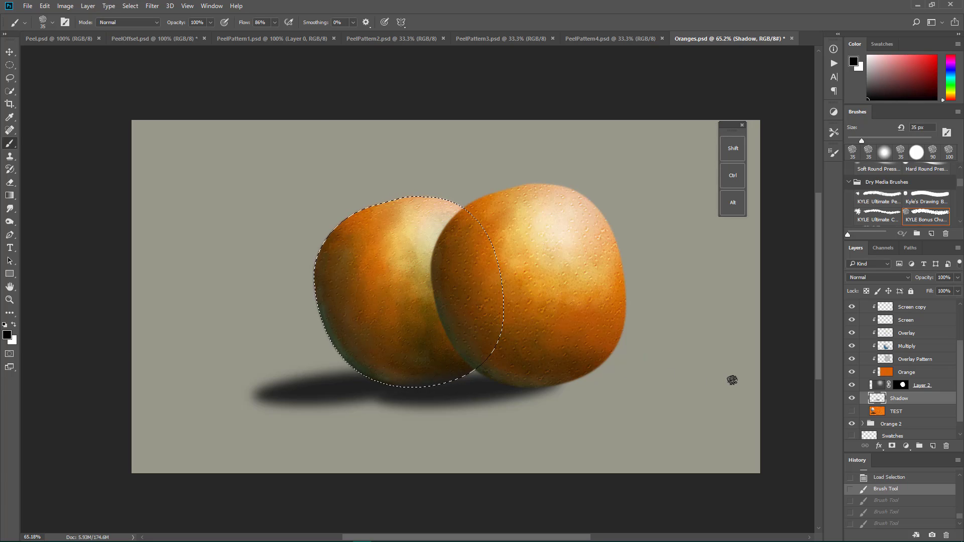
scroll(733, 380, "up", 1)
key("ctrl+d")
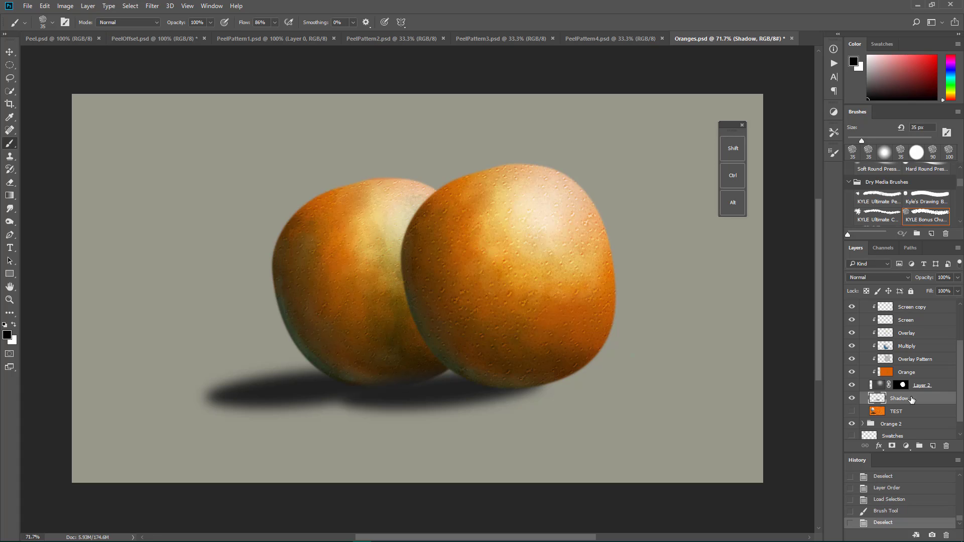
Step: Switch between Layer 2's image and its mask in Orange 1, and compare the orange with the Overlay layer hidden and shown
left_click(902, 386)
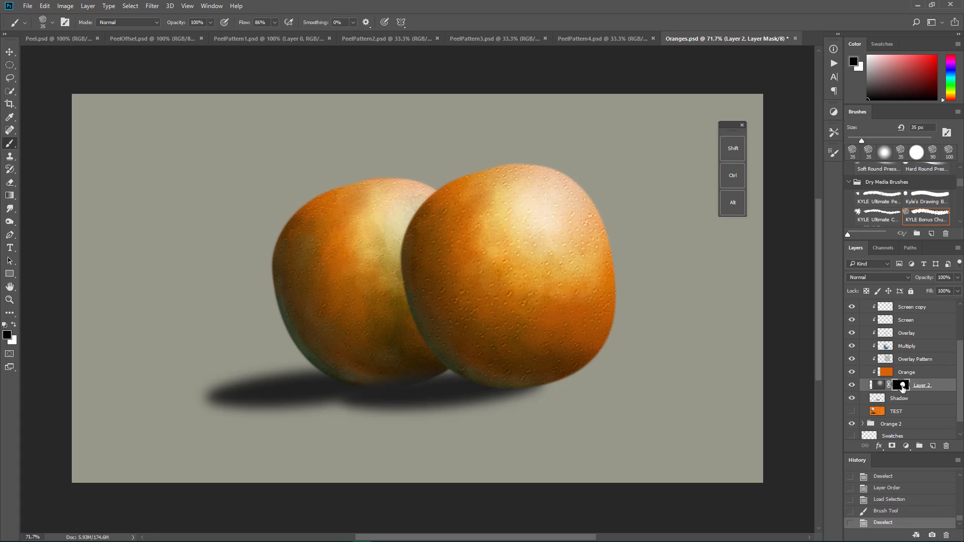
left_click(880, 385)
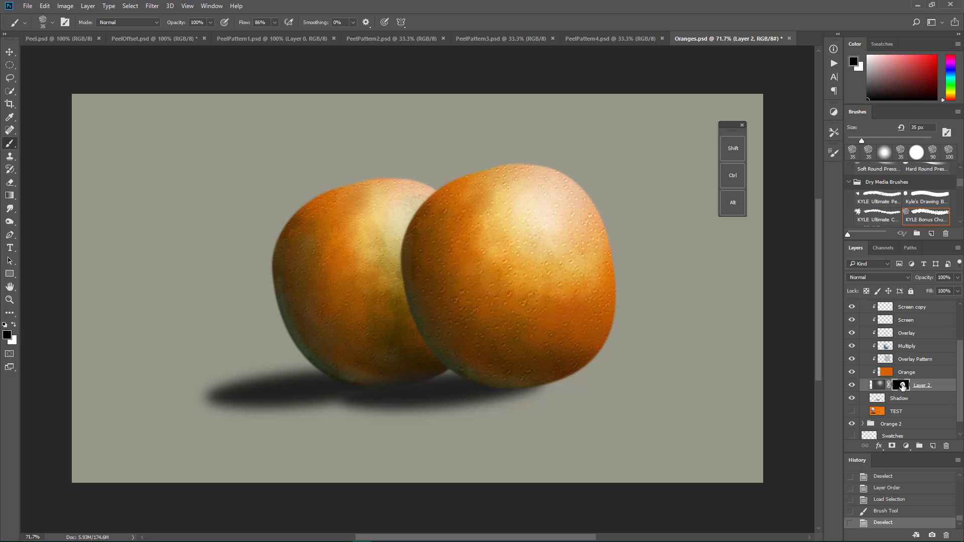
left_click(903, 386)
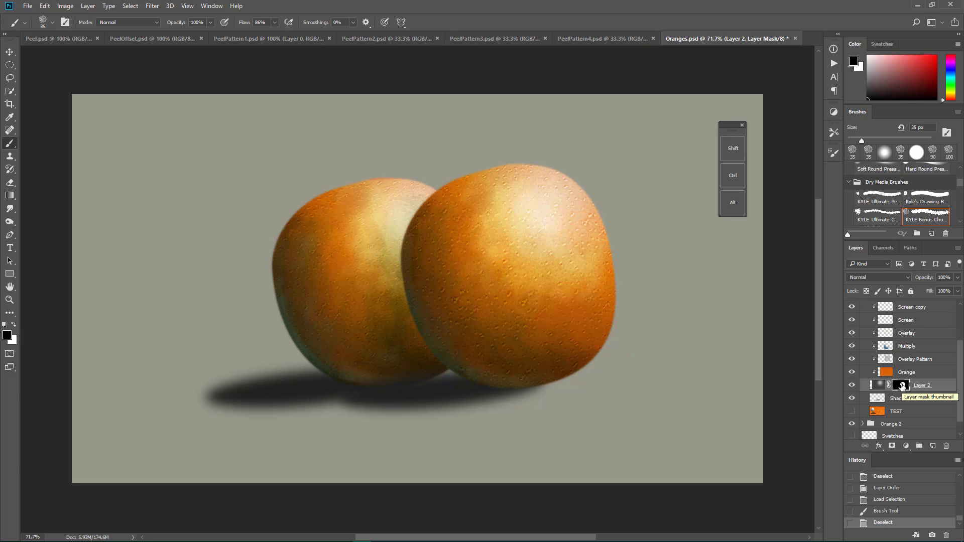
scroll(860, 361, "up", 2)
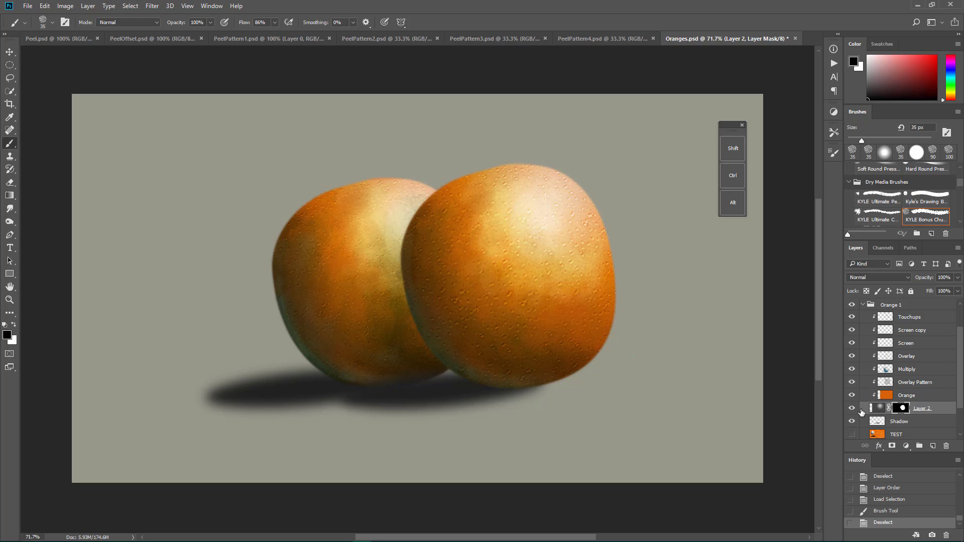
left_click(852, 357)
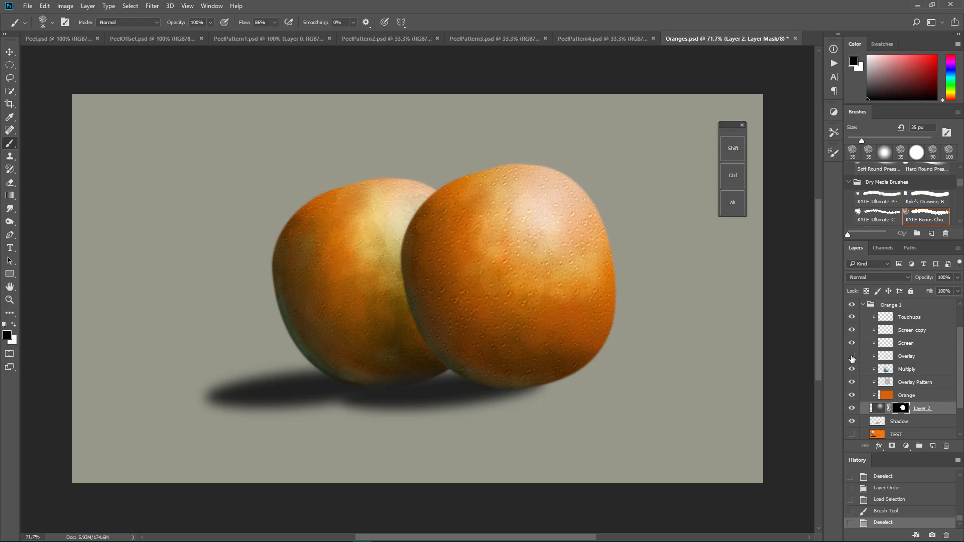
left_click(852, 357)
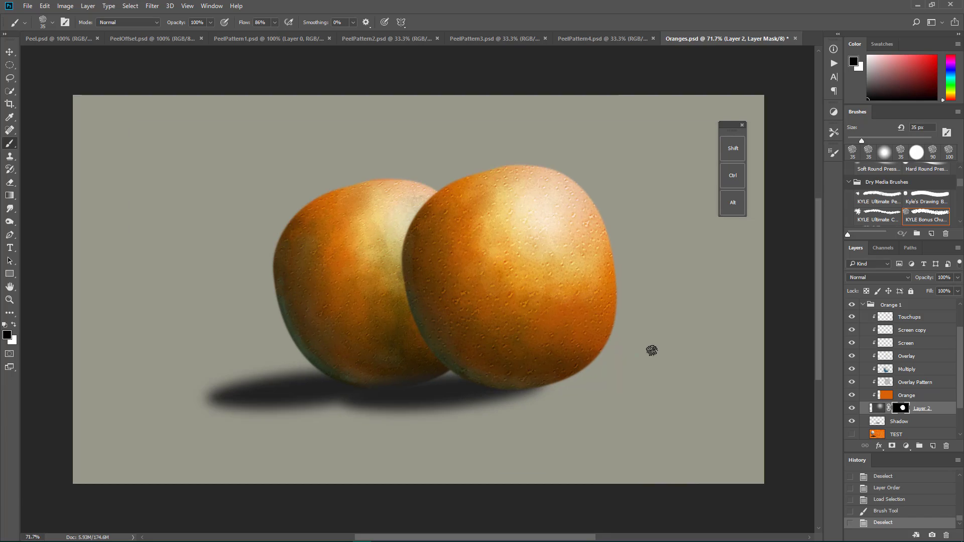
Step: Collapse the Orange 1 group, and show and expand the Water Drop group directly above it
scroll(652, 351, "up", 1)
scroll(874, 346, "up", 1)
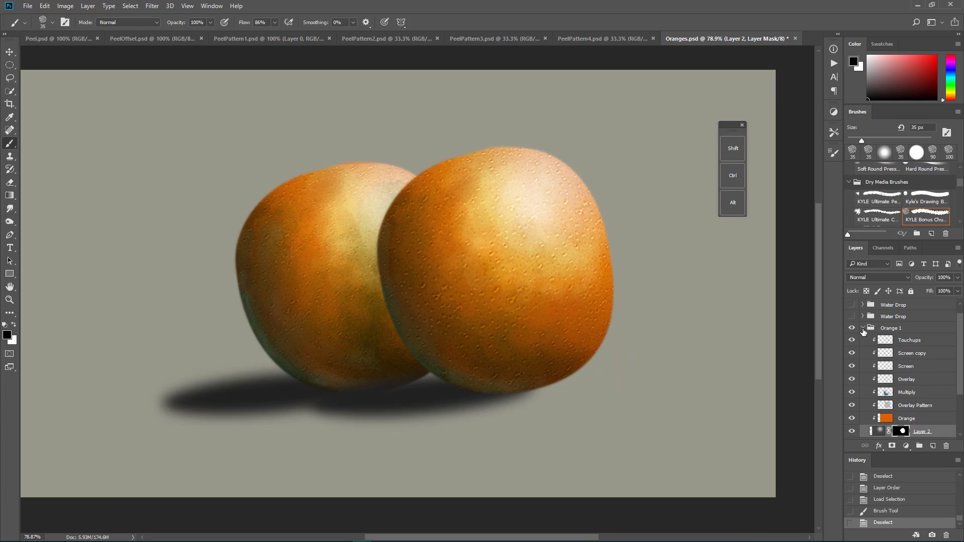
left_click(863, 332)
scroll(861, 372, "up", 1)
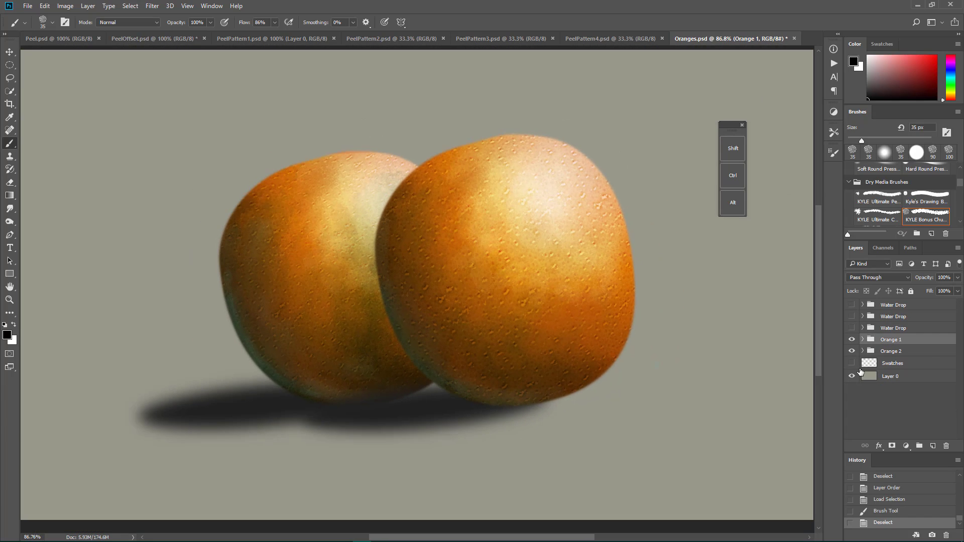
left_click(853, 329)
left_click(863, 328)
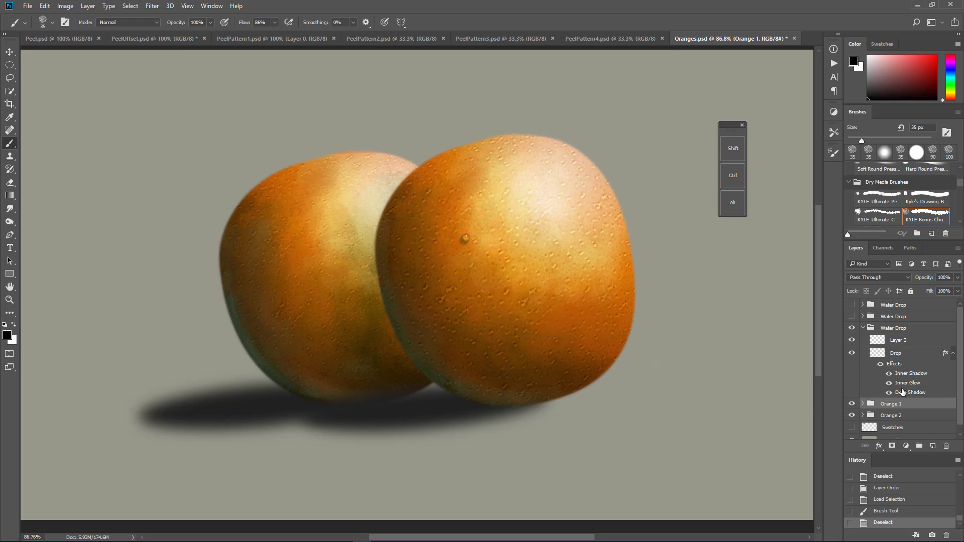
Step: Open the Drop layer's layer style and display its Inner Shadow settings
double_click(896, 353)
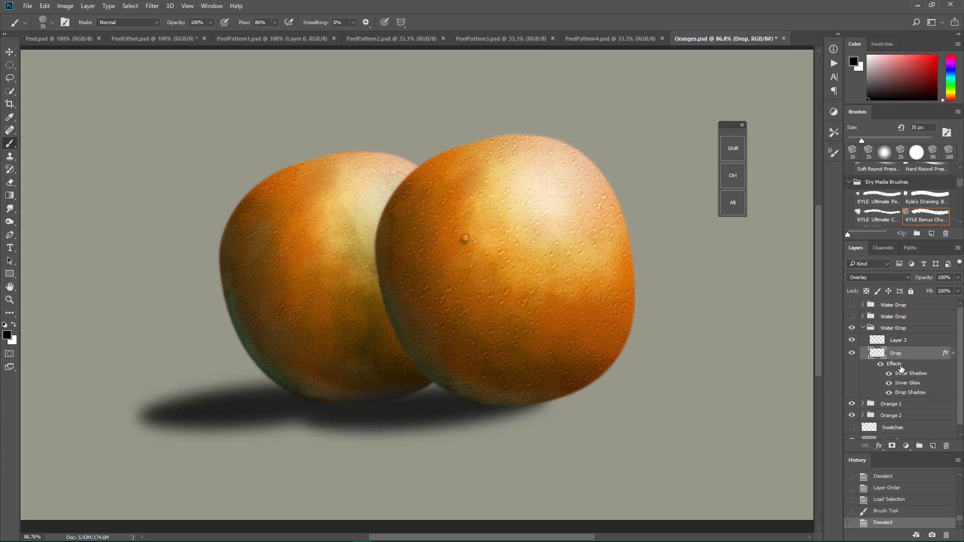
double_click(894, 364)
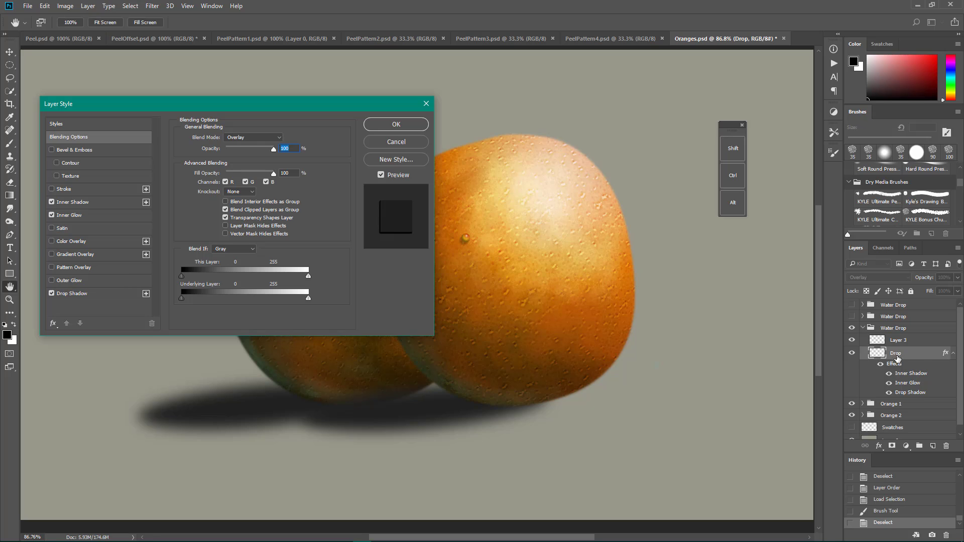
left_click(922, 360)
left_click(89, 204)
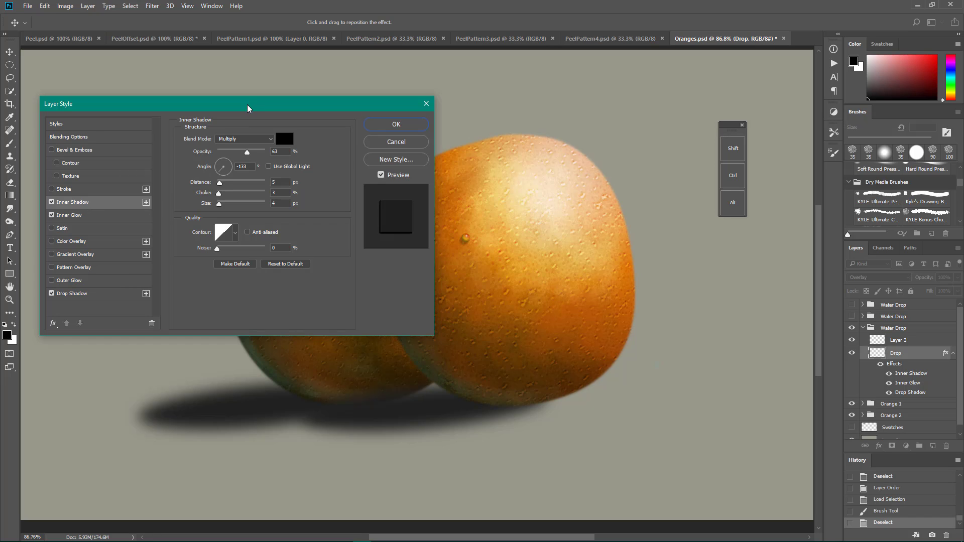
Step: Close the Drop layer's style settings and hide the Orange 1 group
left_click_drag(245, 104, 224, 132)
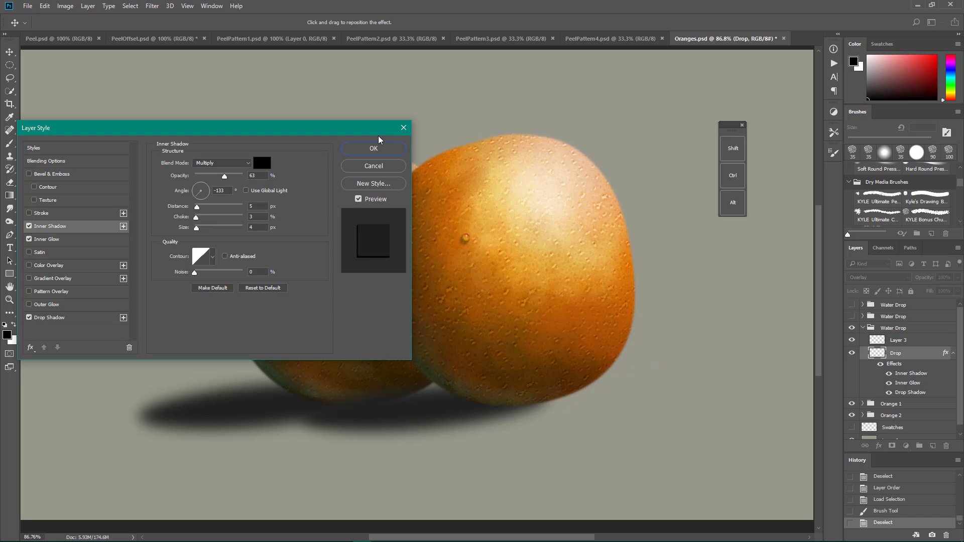
left_click(403, 128)
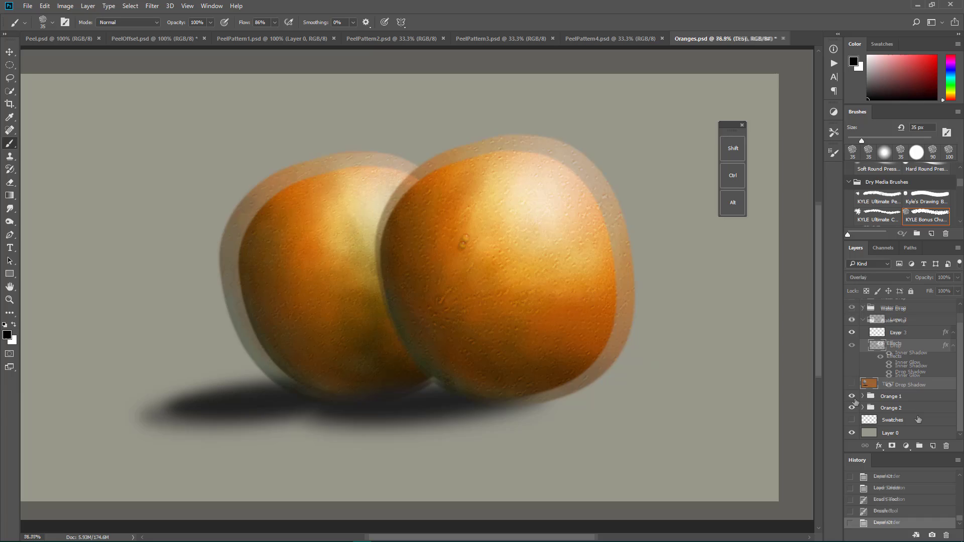
left_click(852, 396)
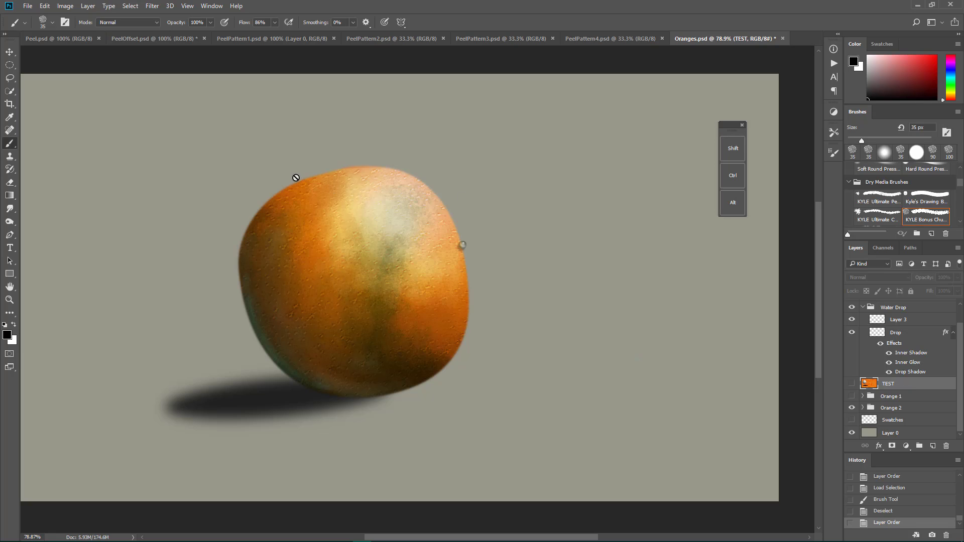
Step: Make a circular selection on the empty background up and left of the orange, and choose the Gradient tool with the black-to-white gradient
left_click(9, 65)
left_click_drag(50, 101, 158, 213)
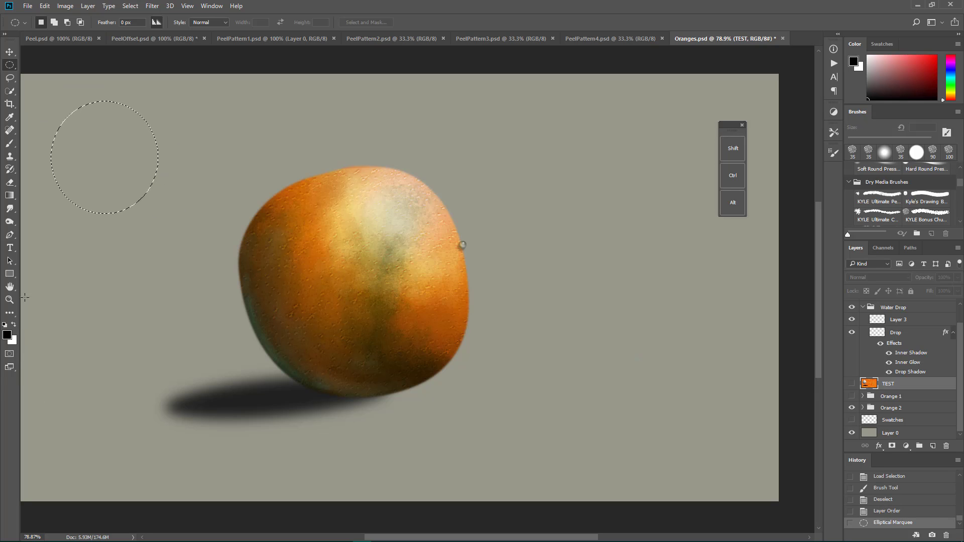
left_click(10, 273)
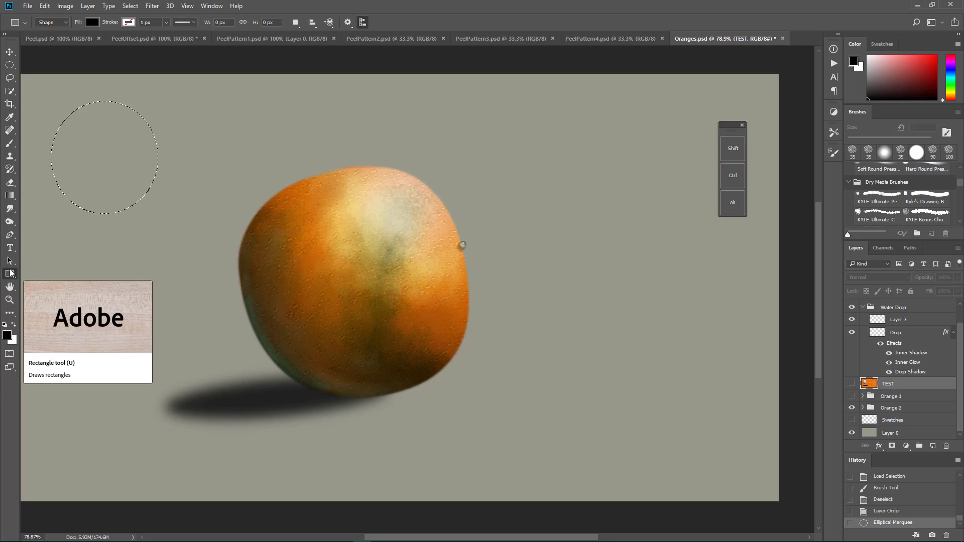
left_click(64, 22)
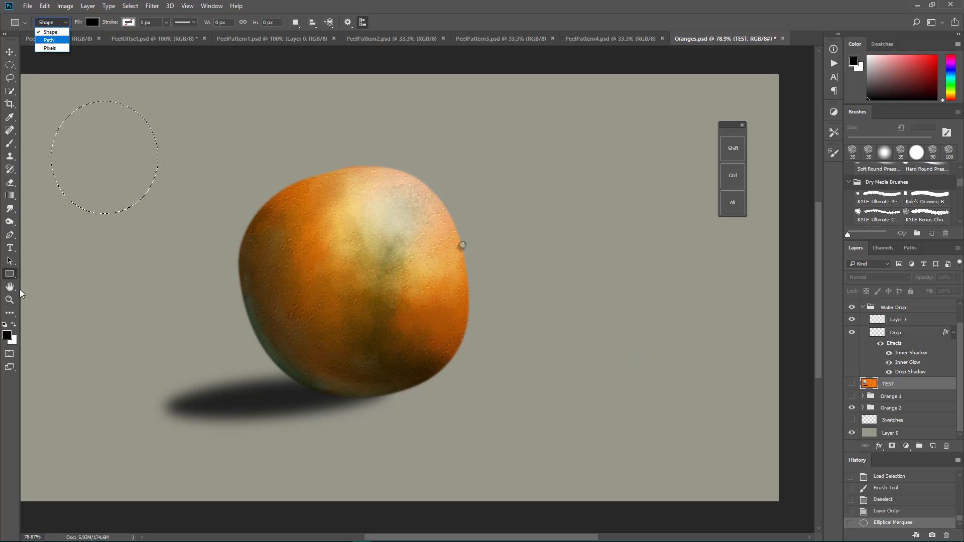
left_click(12, 197)
left_click(12, 197)
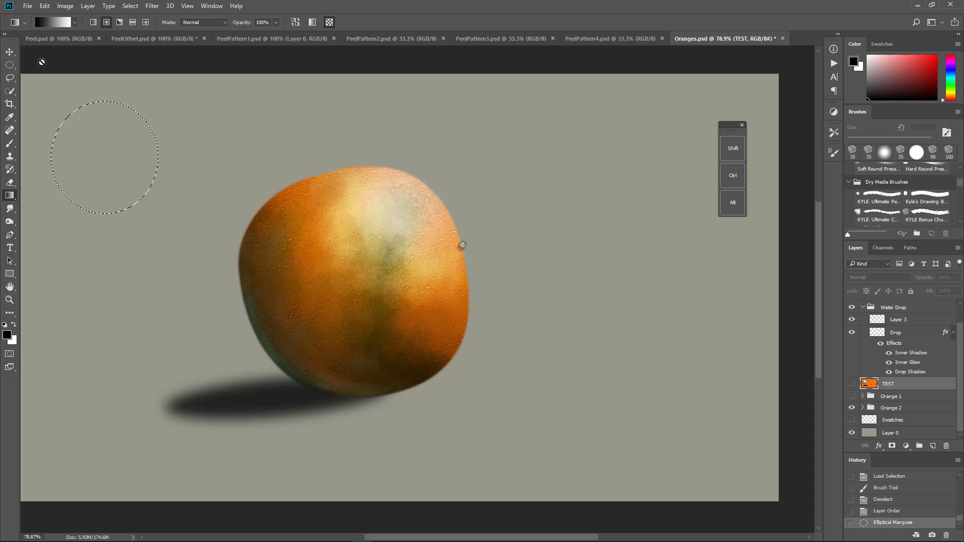
left_click(74, 22)
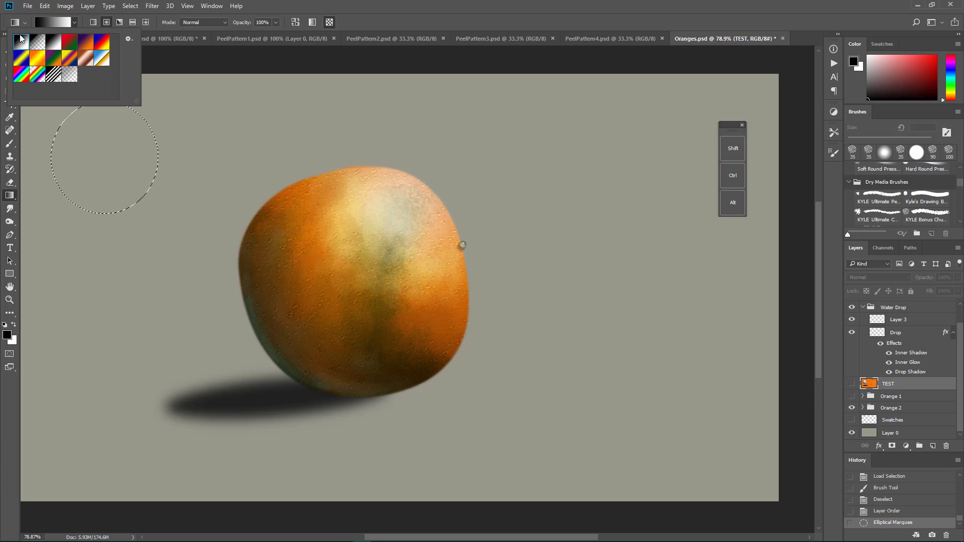
left_click(190, 96)
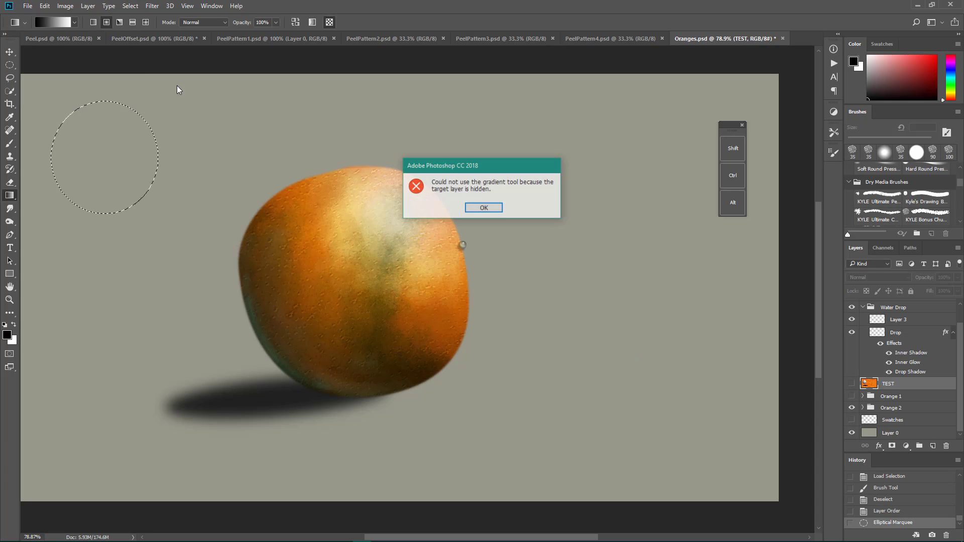
left_click(483, 207)
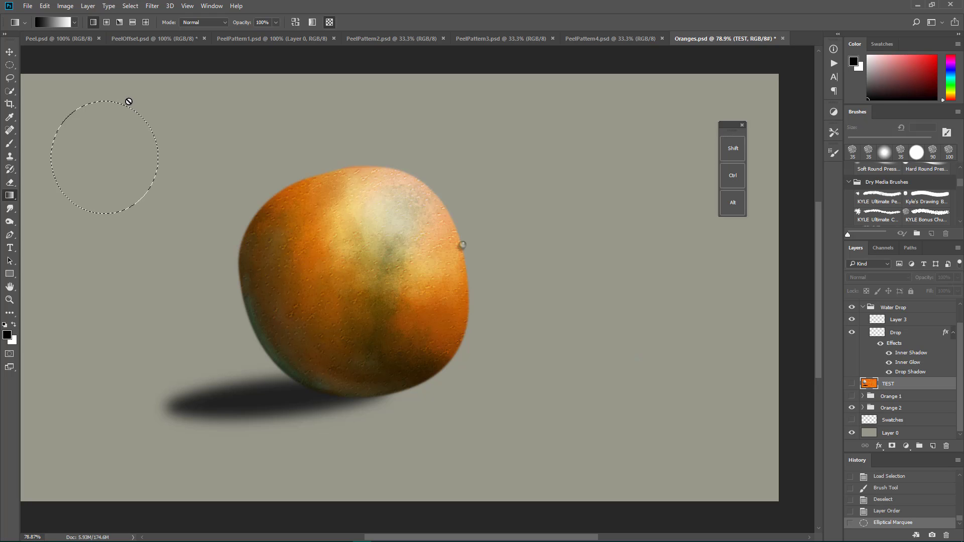
left_click(852, 384)
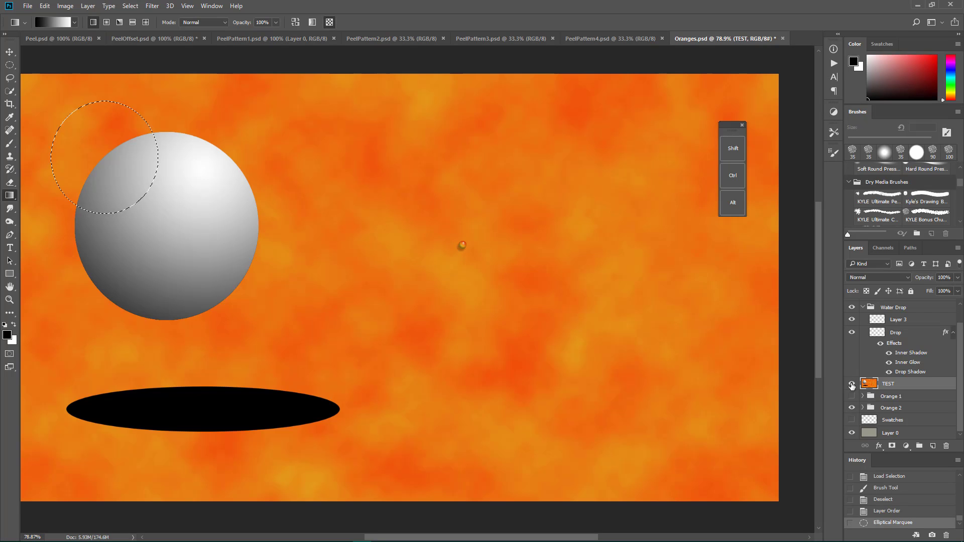
left_click_drag(285, 133, 323, 178)
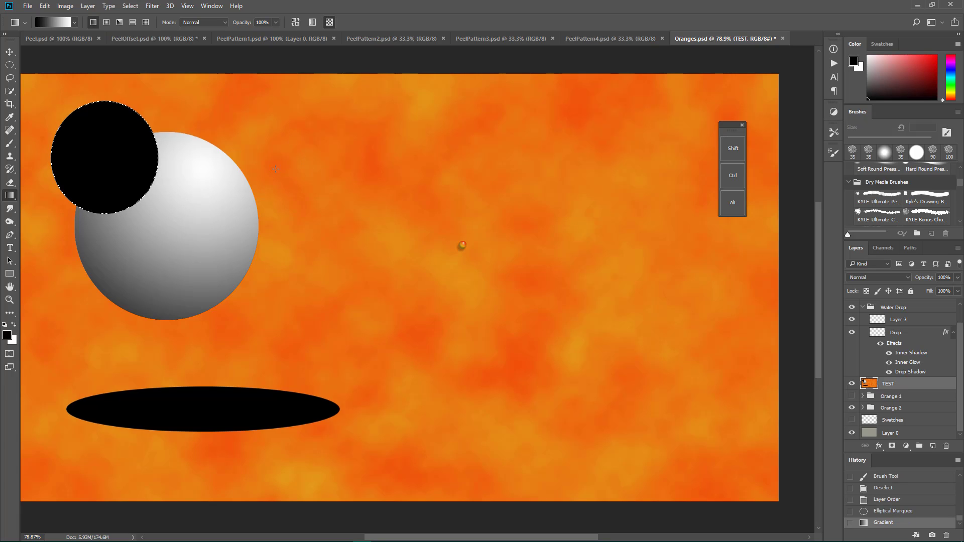
key("ctrl+z")
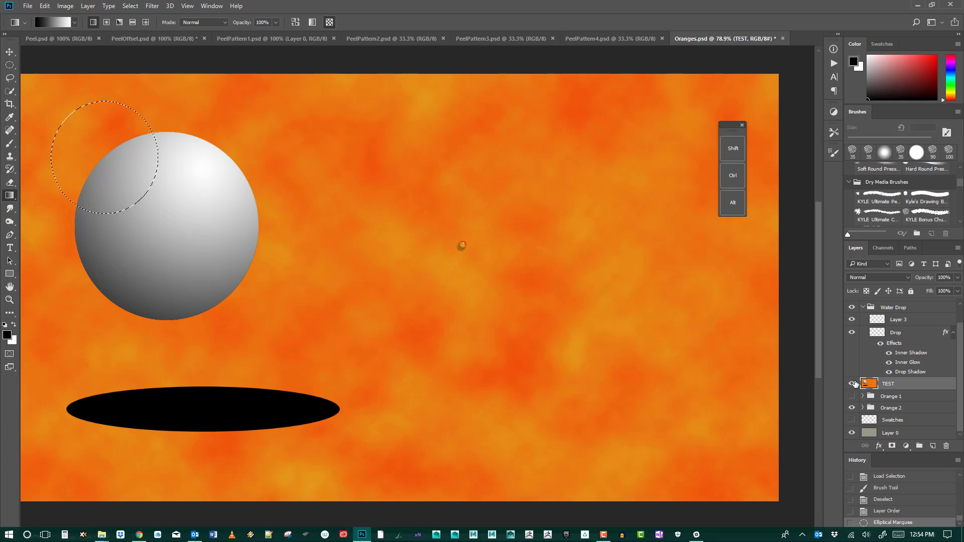
left_click(853, 384)
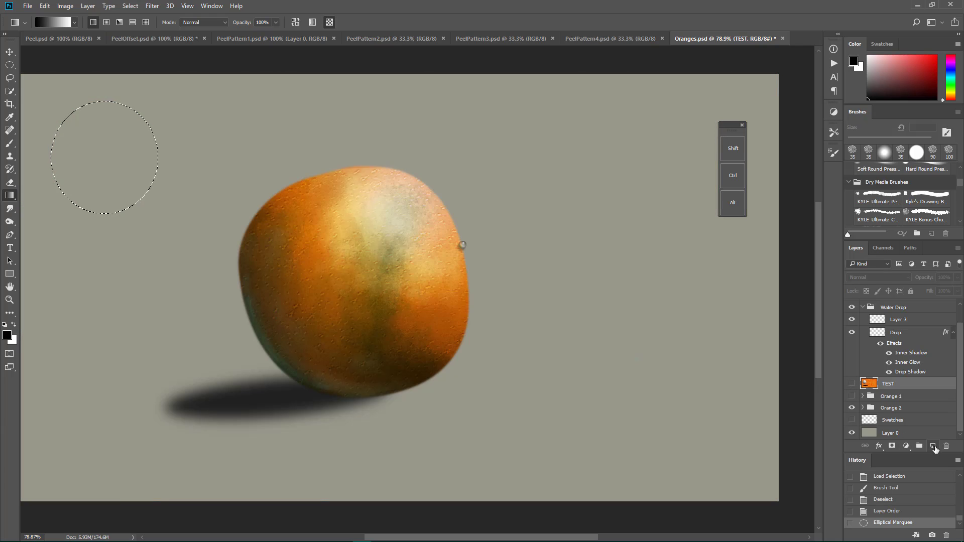
Step: Fill the circular selection on a new layer above TEST with a linear gradient, black above to white below, and blend the layer as Overlay
left_click(934, 446)
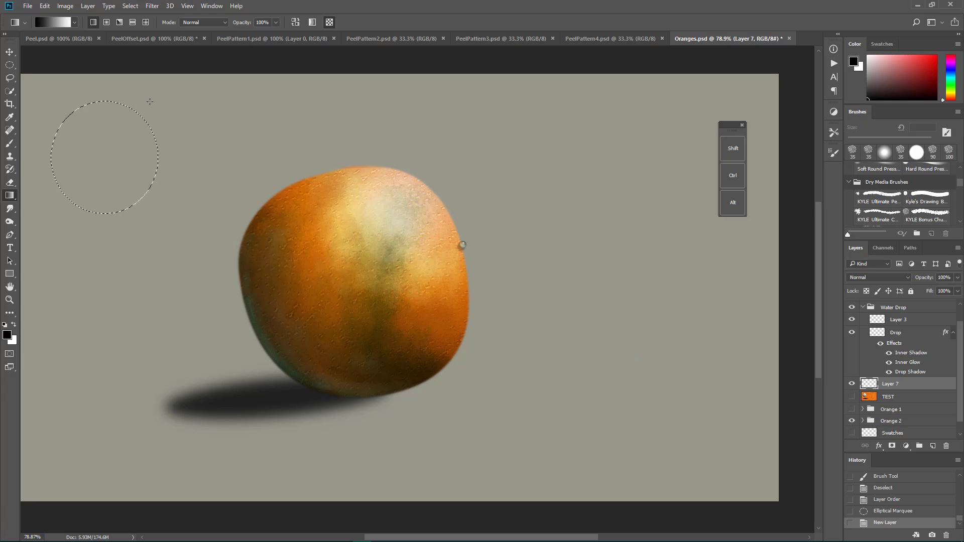
left_click_drag(68, 186, 67, 188)
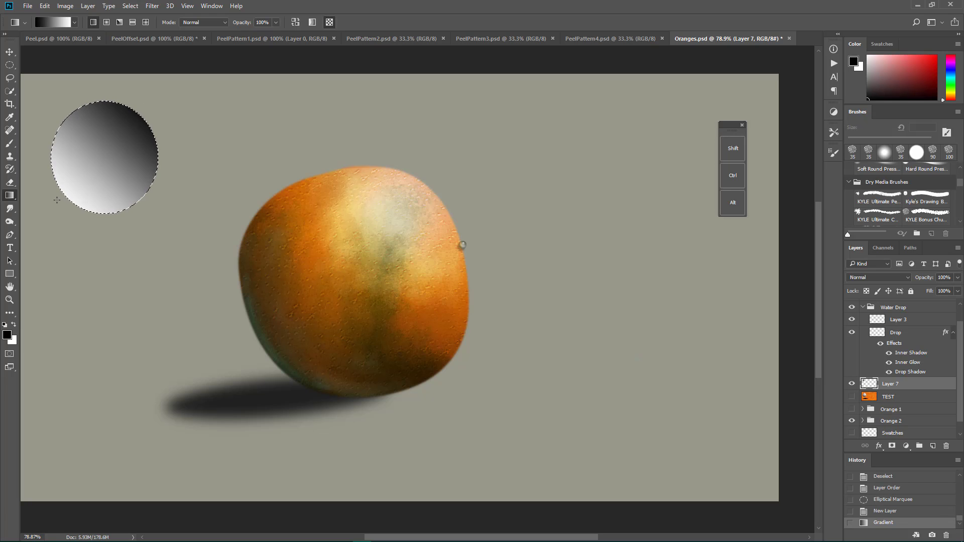
left_click_drag(88, 113, 127, 211)
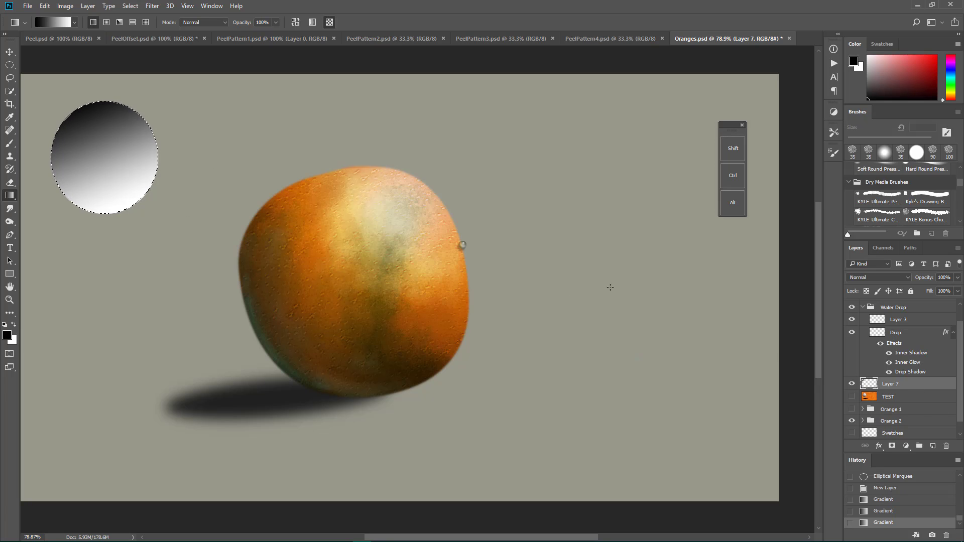
left_click(876, 277)
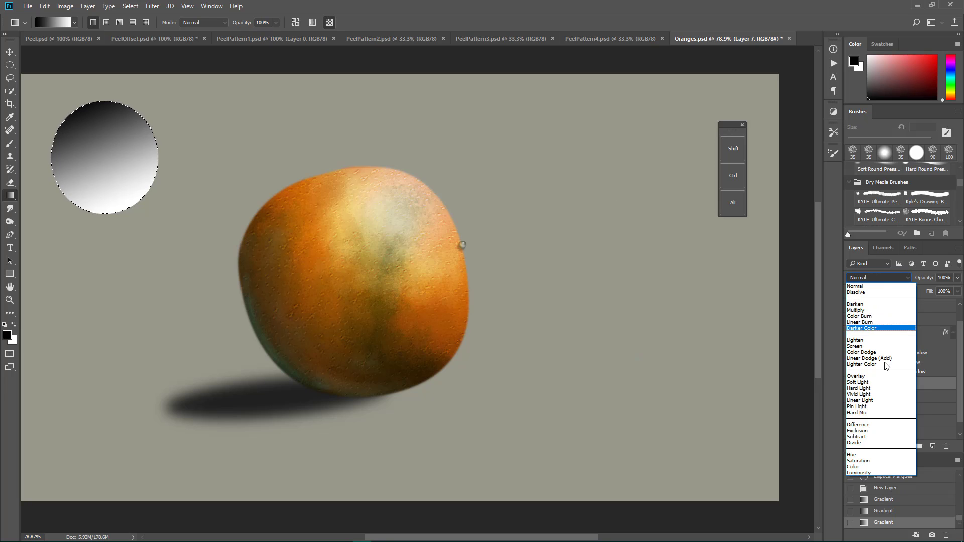
left_click(882, 376)
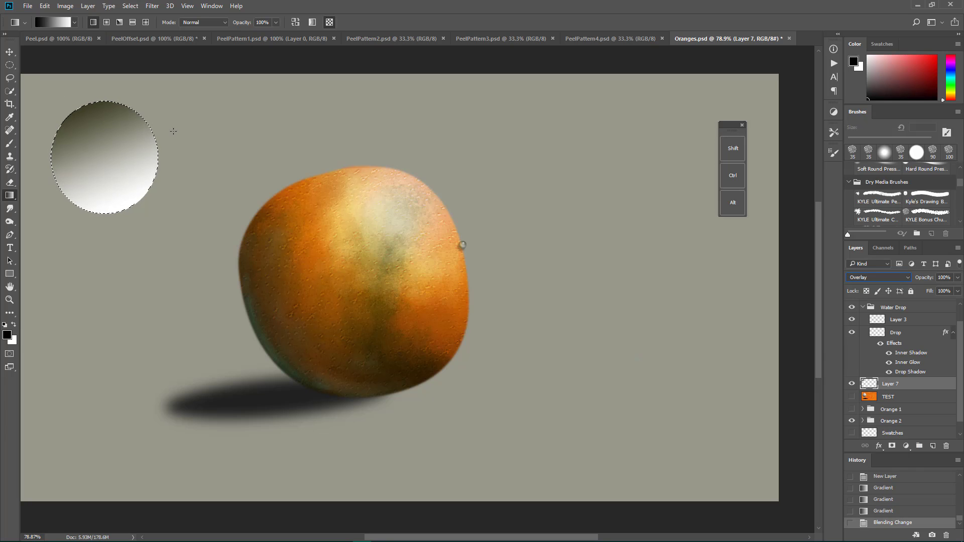
Step: Open the layer style settings of Layer 7
double_click(918, 389)
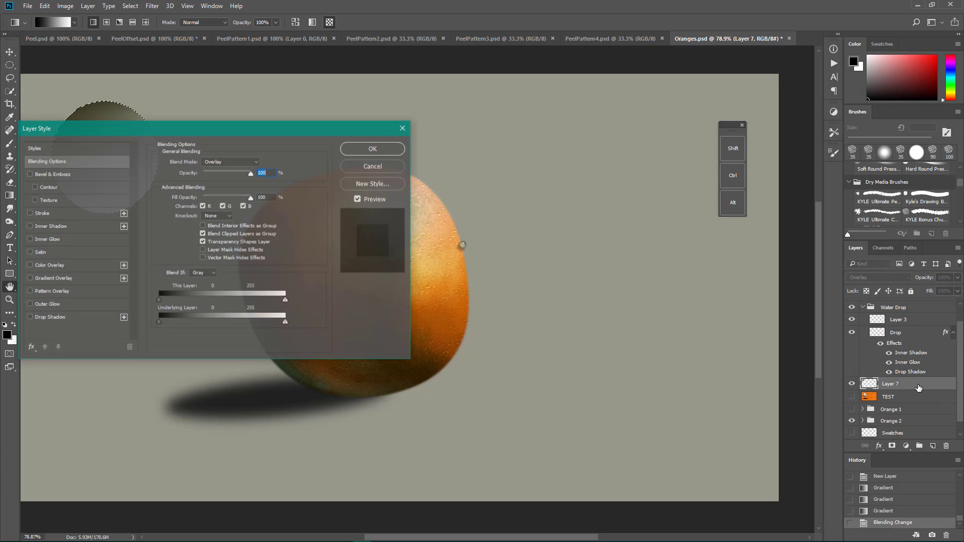
left_click_drag(215, 119, 413, 122)
left_click(261, 216)
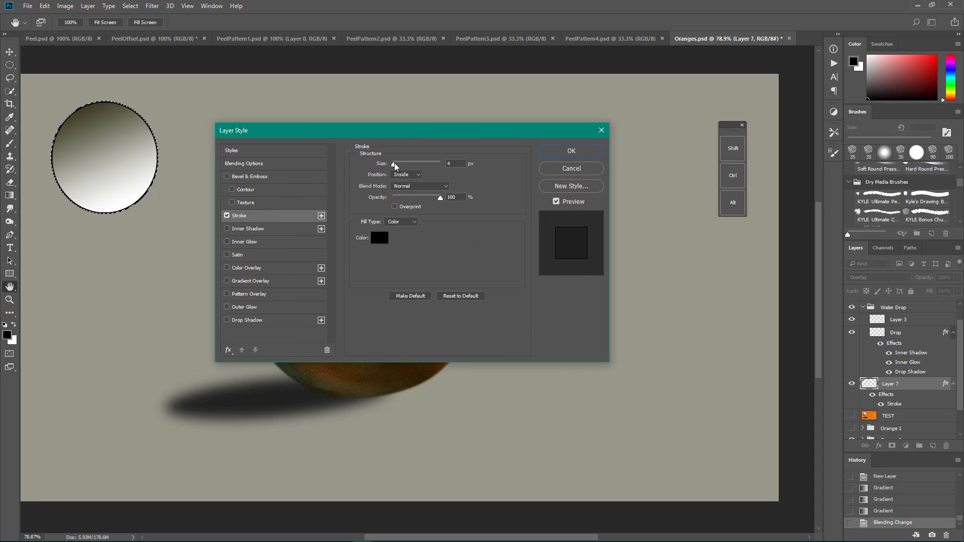
left_click_drag(393, 162, 396, 164)
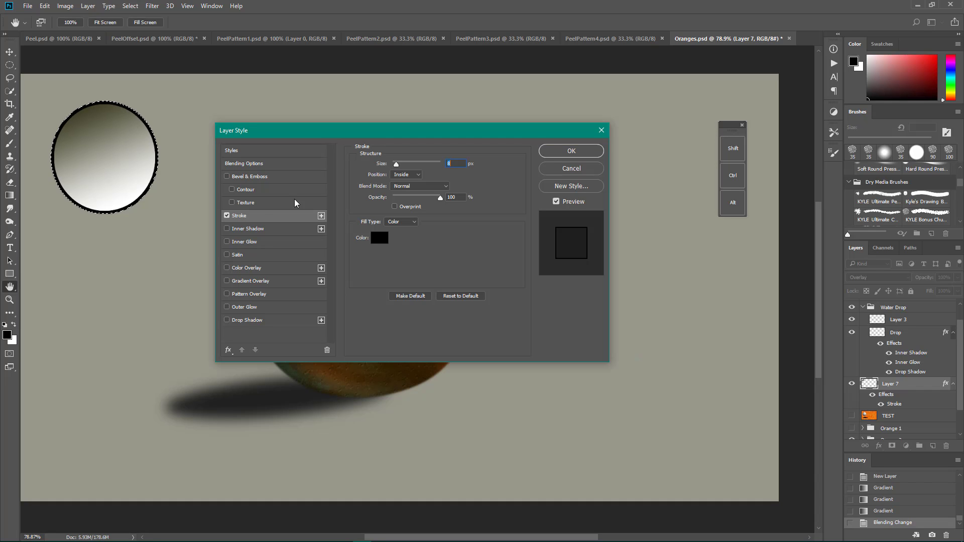
left_click(226, 216)
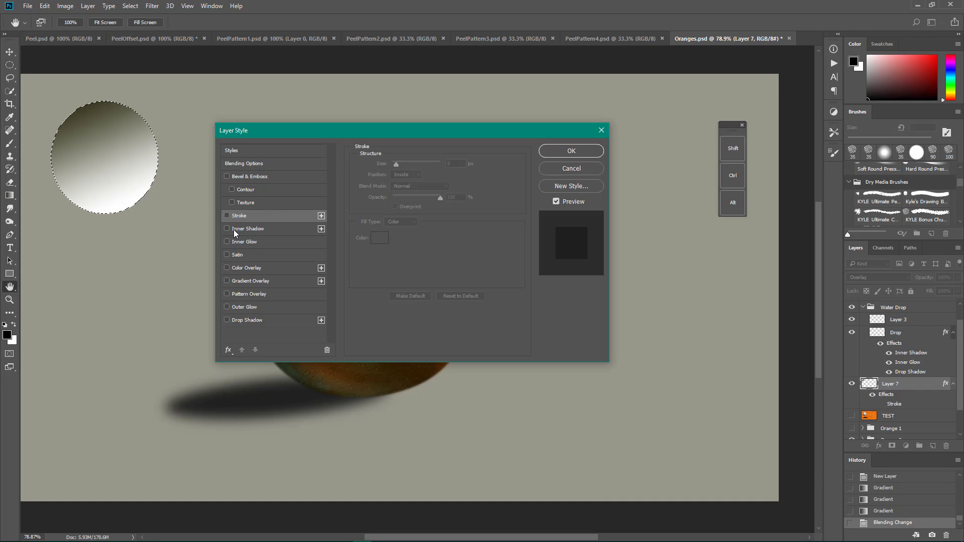
Step: Add an Inner Shadow to Layer 7 with Linear Burn, 67% opacity, -49° angle, 1 px distance, 0% choke and 34 px size
left_click(233, 230)
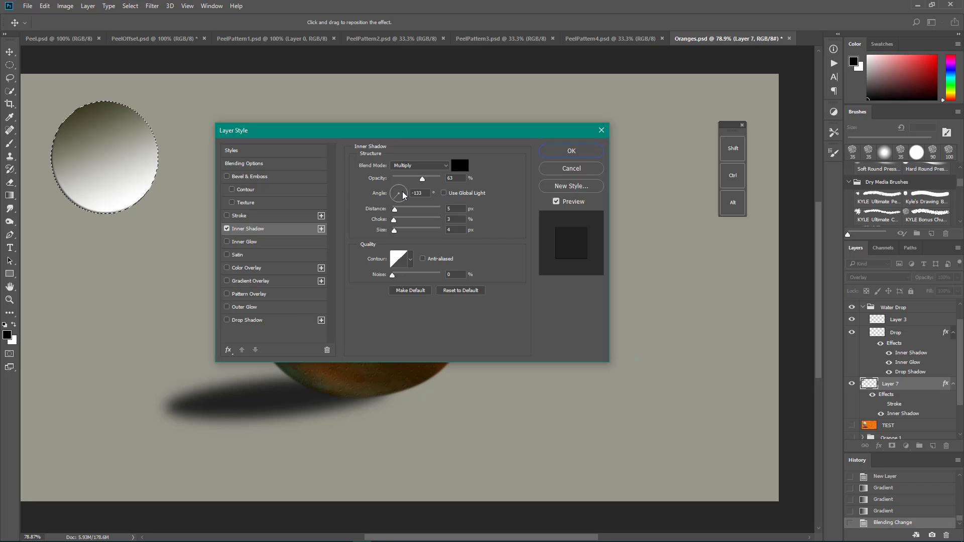
mouse_move(402, 195)
left_mouse_down()
mouse_move(387, 176)
mouse_move(412, 212)
mouse_move(403, 203)
mouse_move(393, 211)
mouse_move(404, 220)
mouse_move(382, 220)
mouse_move(401, 230)
left_mouse_up()
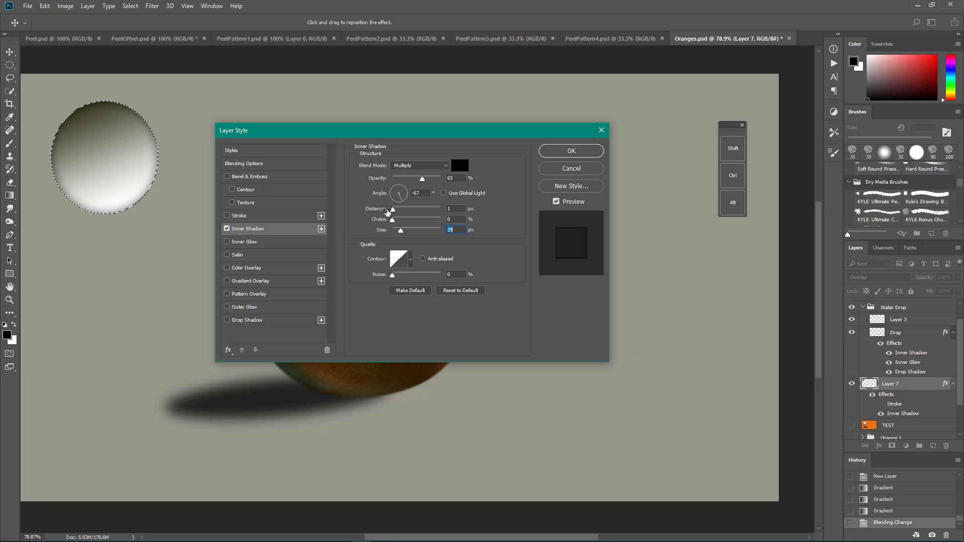
left_click_drag(399, 231, 401, 230)
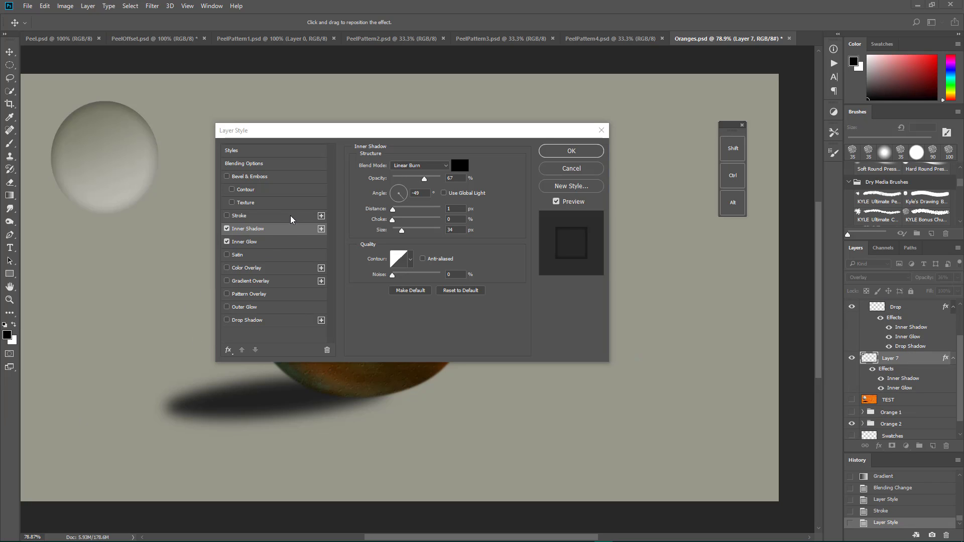
Step: Examine the Inner Glow settings of Layer 7 alongside its Inner Shadow settings
left_click(286, 242)
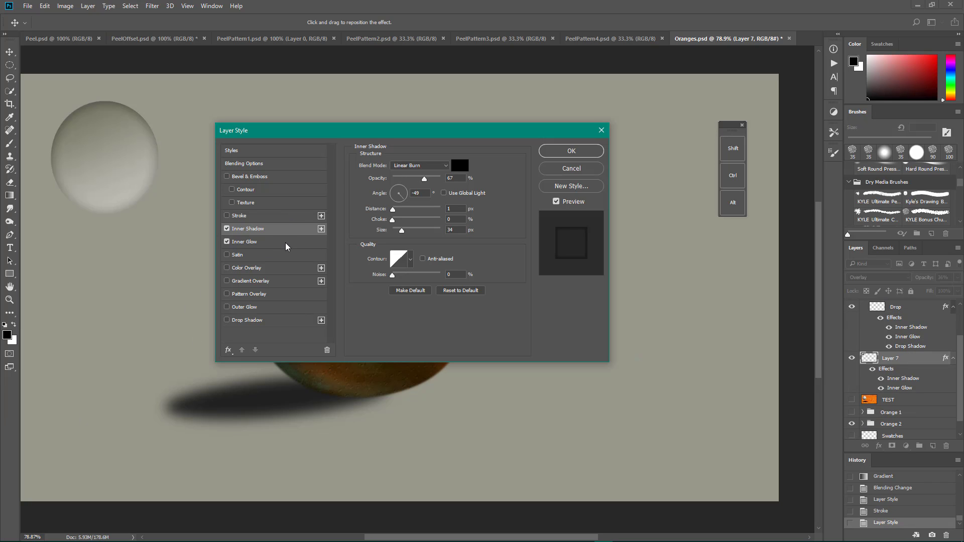
left_click(271, 242)
left_click(254, 228)
left_click(250, 241)
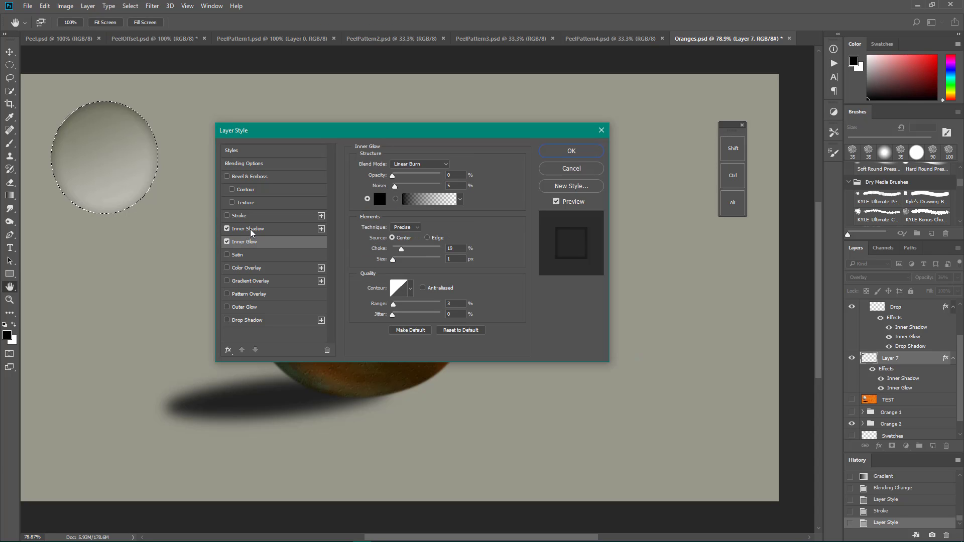
Step: Add a Drop Shadow to Layer 7 with 96% opacity, 135° angle, 11 px distance, 8% spread and 35 px size, and apply the style
left_click(243, 321)
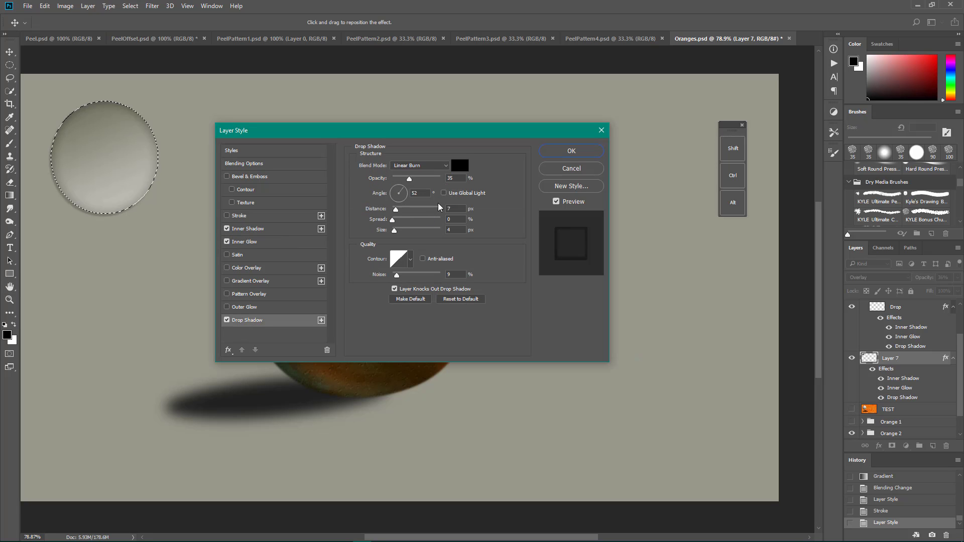
left_click_drag(406, 190, 439, 180)
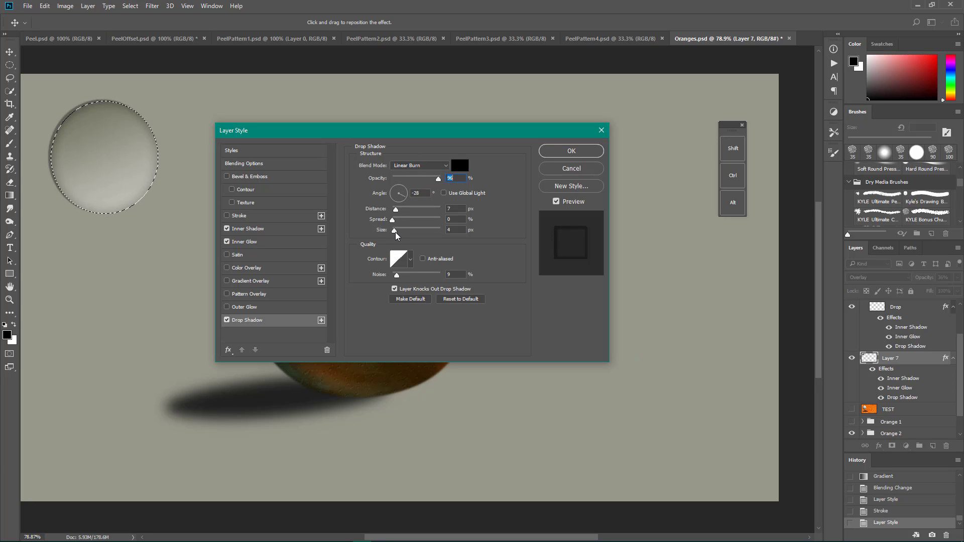
left_click_drag(396, 236, 387, 207)
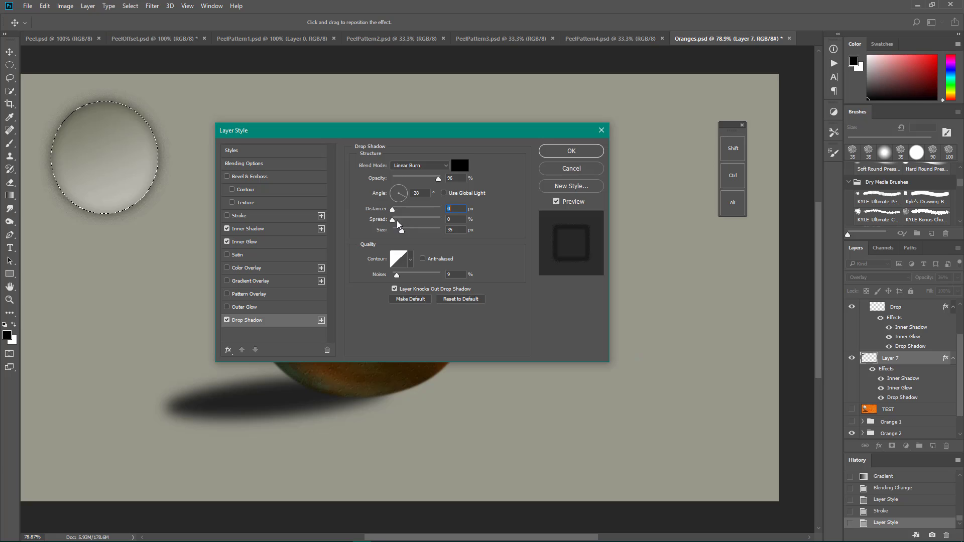
mouse_move(393, 221)
left_mouse_down()
mouse_move(402, 221)
mouse_move(380, 206)
mouse_move(383, 179)
mouse_move(410, 211)
mouse_move(408, 186)
mouse_move(384, 182)
mouse_move(399, 211)
left_mouse_up()
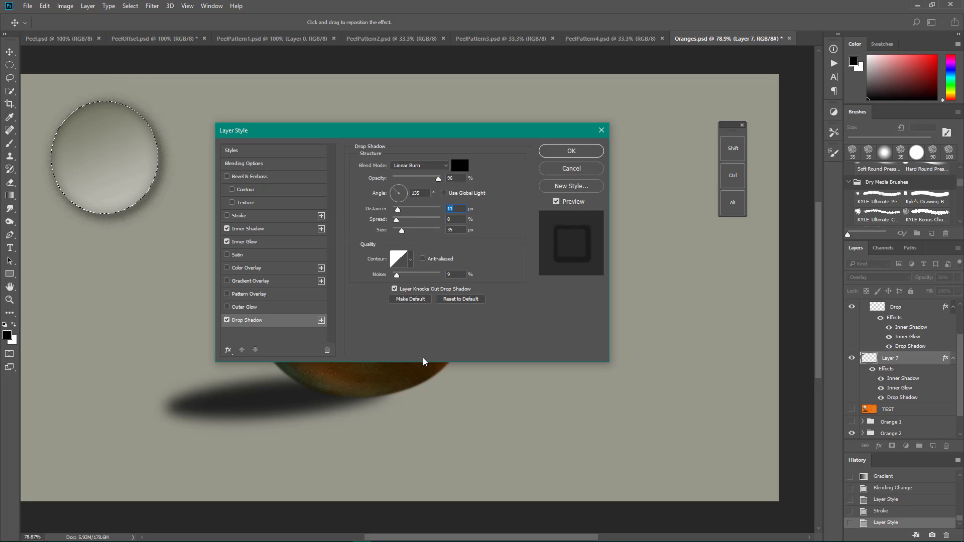
left_click(571, 151)
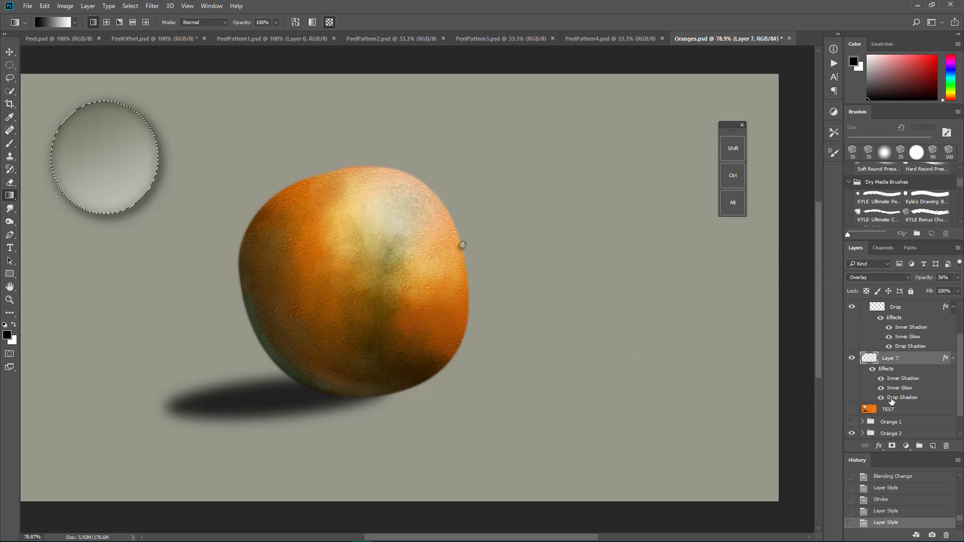
Step: Hide Layer 7, select the Drop layer in the Water Drop group, and remove the circular selection
left_click(852, 358)
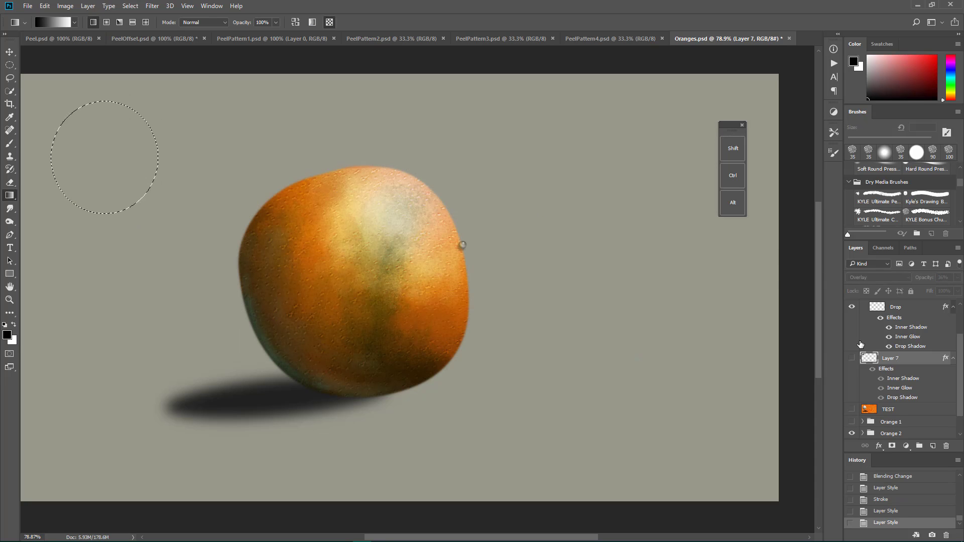
left_click(898, 309)
double_click(898, 307)
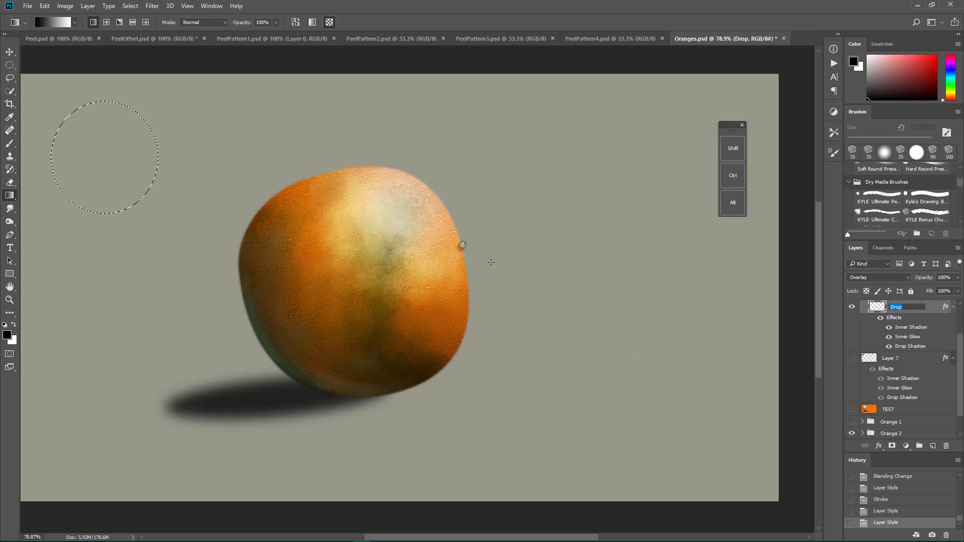
key("Return")
key("ctrl+d")
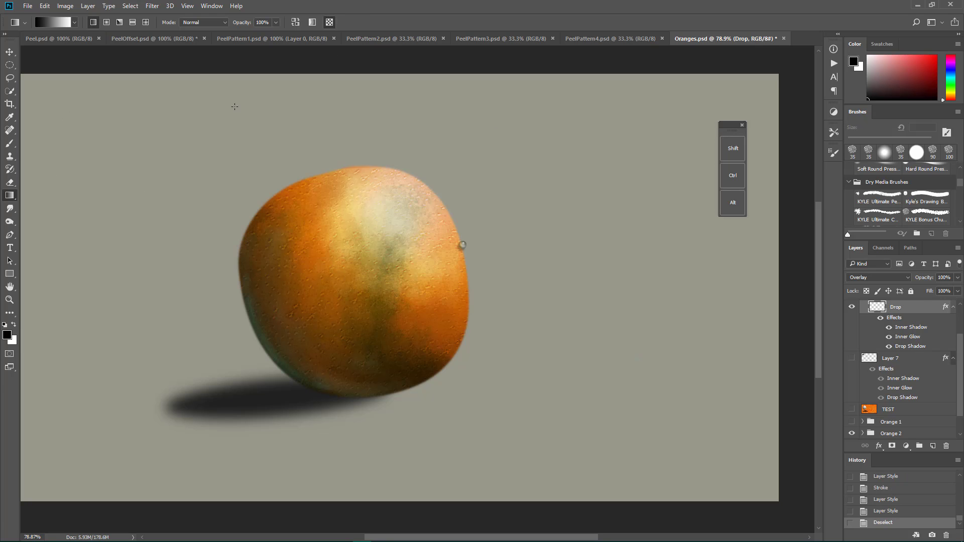
Step: Examine the Drop layer's Inner Shadow, Inner Glow and Drop Shadow settings, leaving the layer style unchanged
double_click(894, 318)
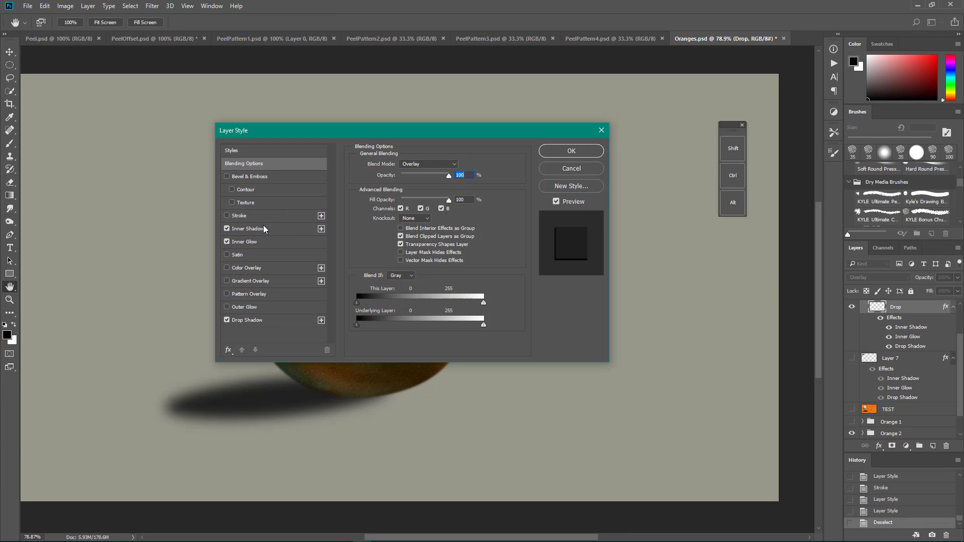
left_click(264, 229)
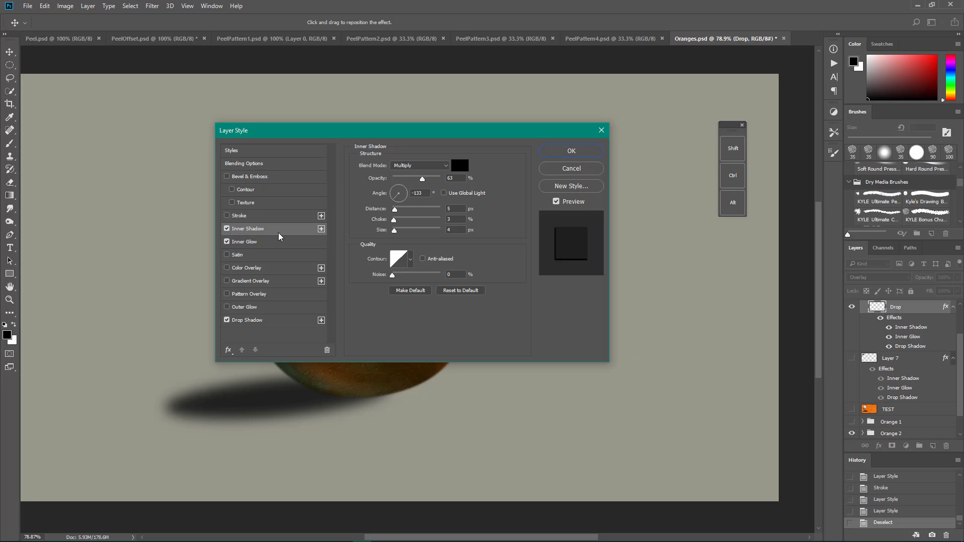
left_click(275, 244)
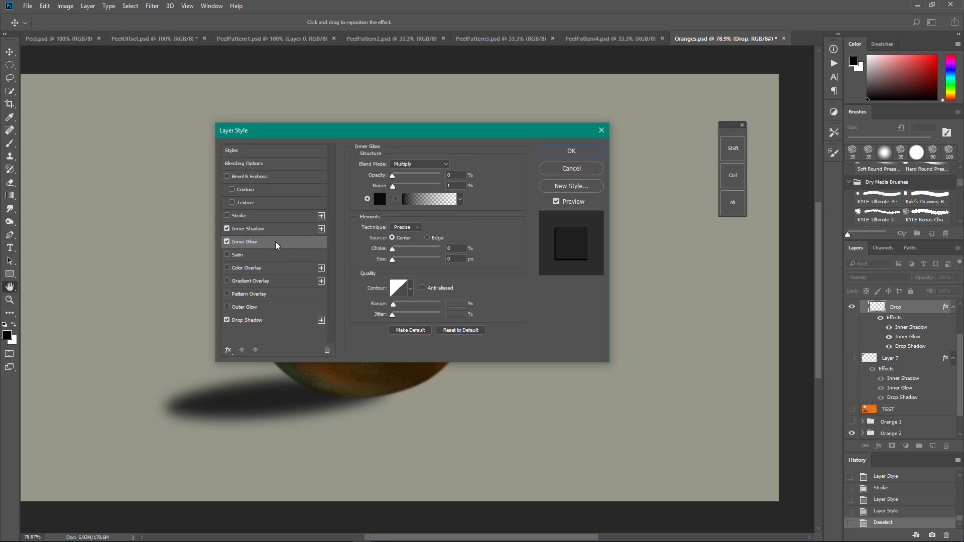
left_click(272, 321)
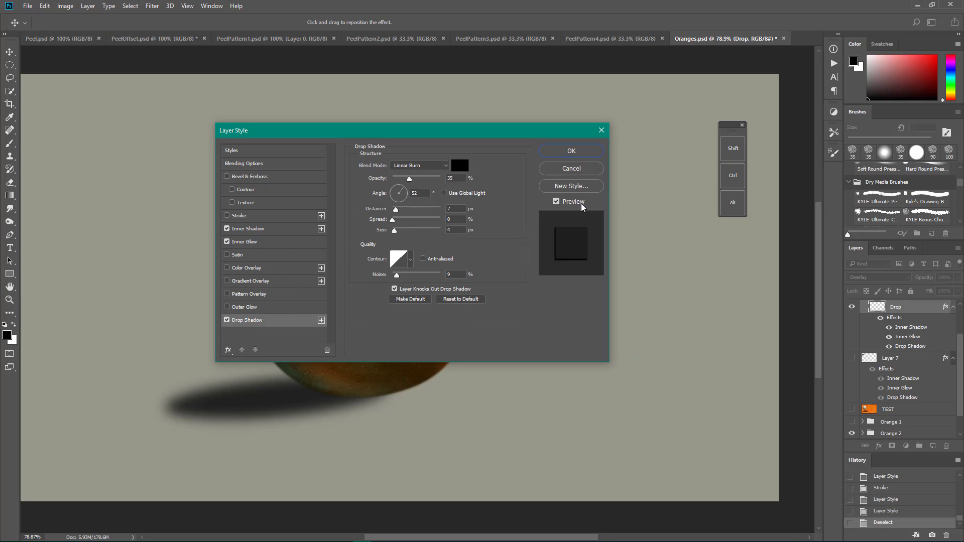
left_click(589, 170)
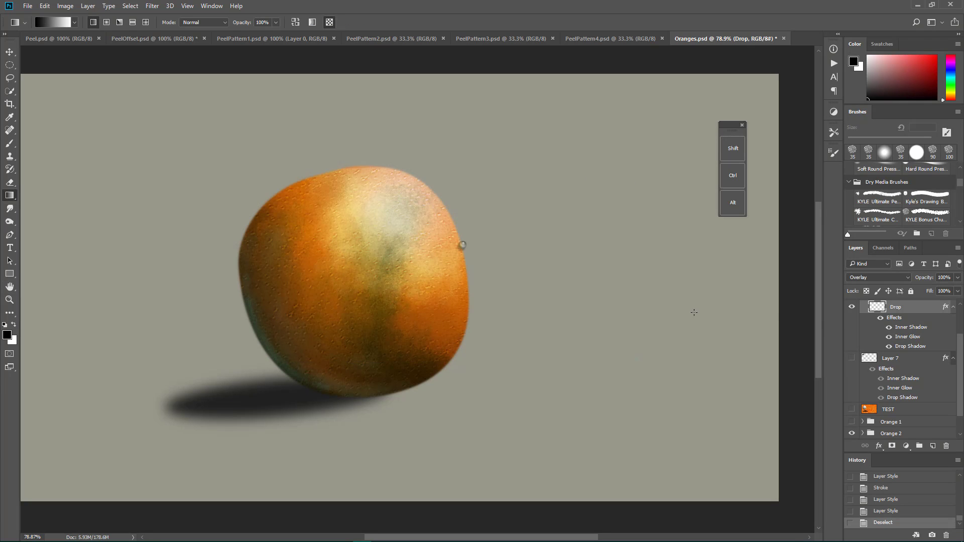
Step: Collapse the expanded Water Drop group and show the other two Water Drop groups and the Orange 1 group
scroll(861, 326, "up", 3)
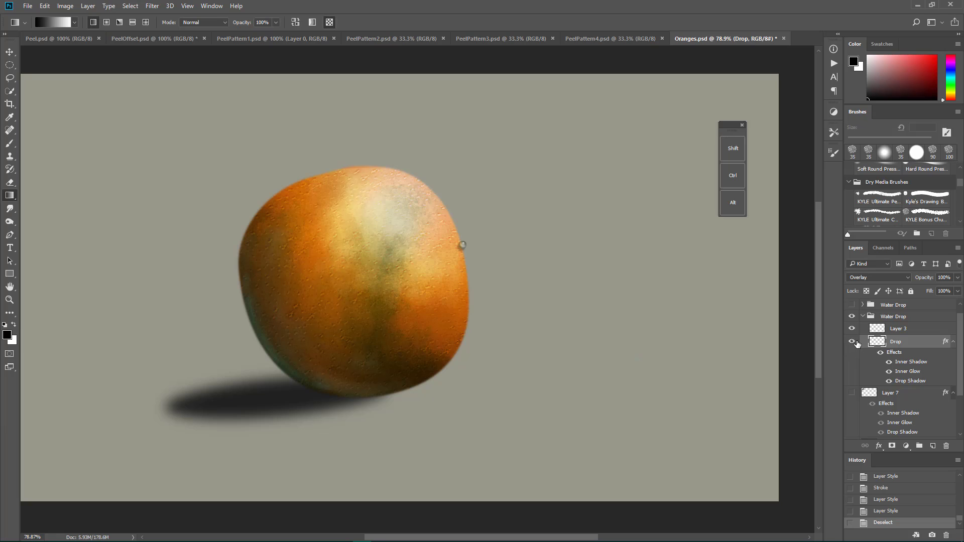
scroll(899, 344, "up", 1)
left_click(864, 330)
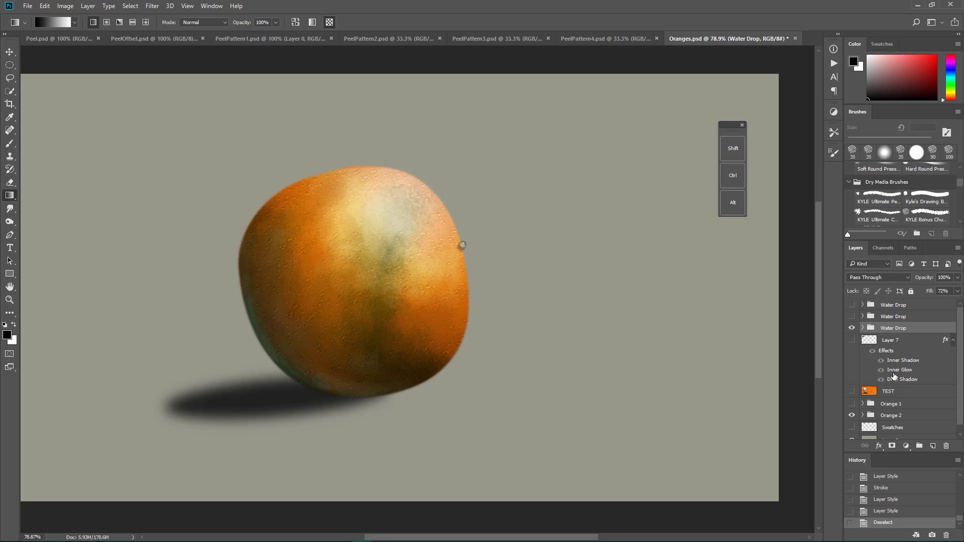
left_click(852, 316)
left_click(852, 305)
left_click(851, 403)
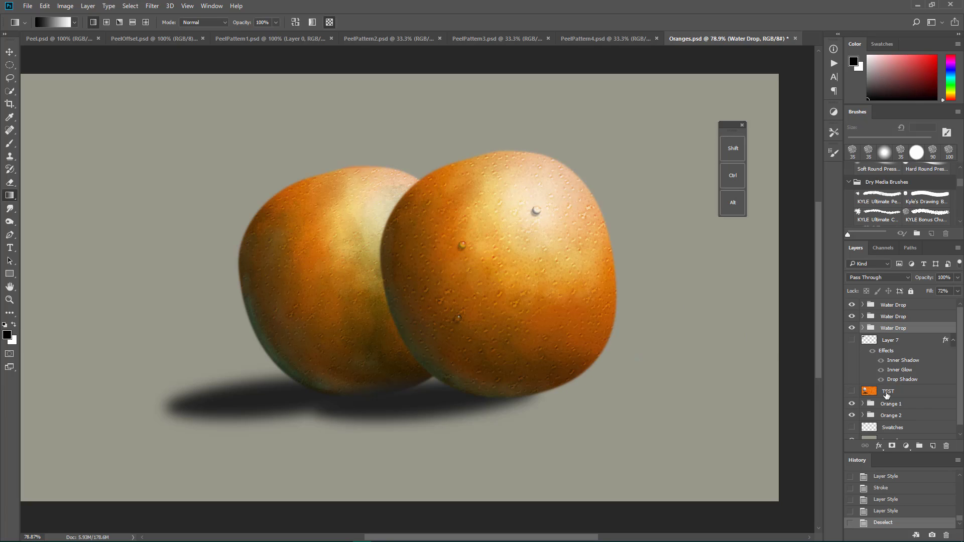
Step: Delete Layer 7 and the TEST layer
left_click(897, 355)
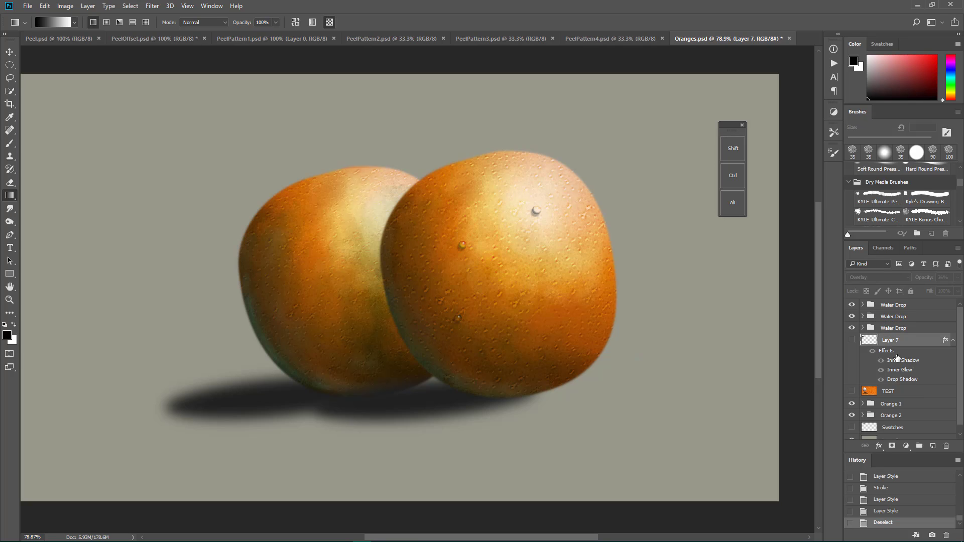
double_click(872, 340)
left_click(579, 169)
left_click_drag(935, 343, 946, 446)
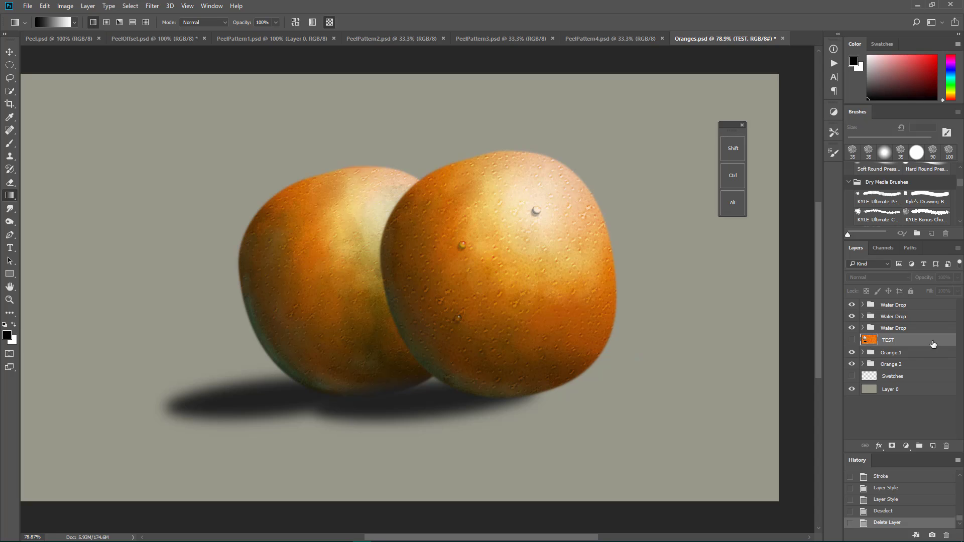
left_click_drag(932, 346, 947, 446)
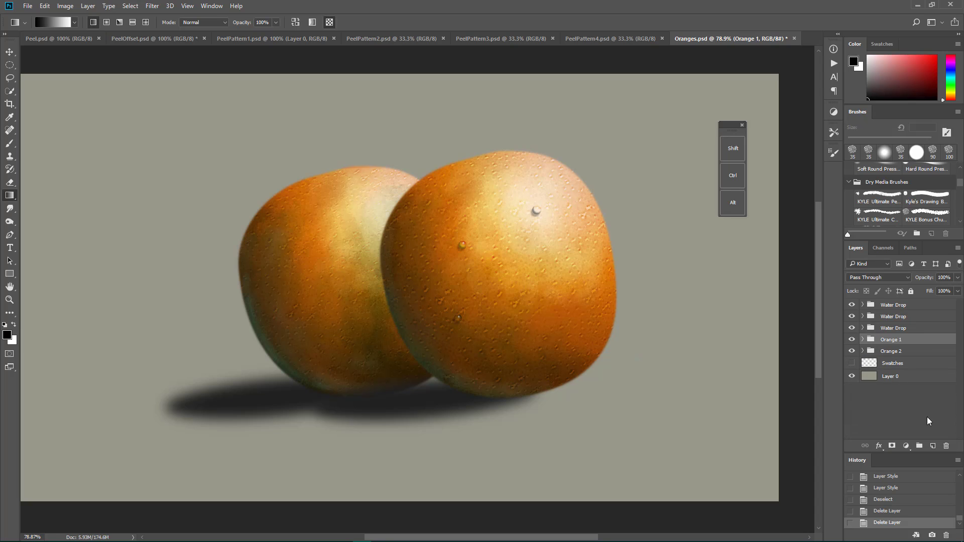
Step: Open the Drop layer of the lowest Water Drop group in the Liquify filter
left_click(863, 329)
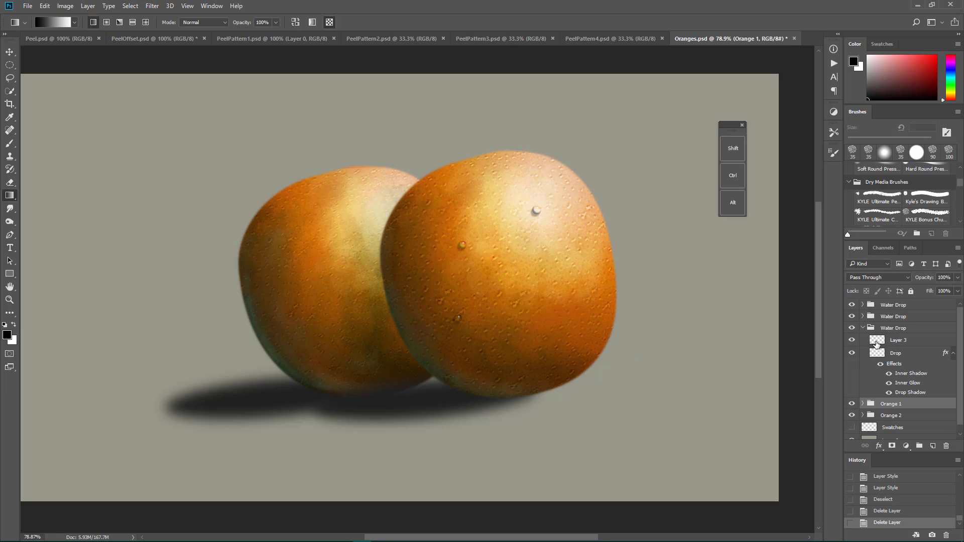
left_click(899, 358)
double_click(900, 354)
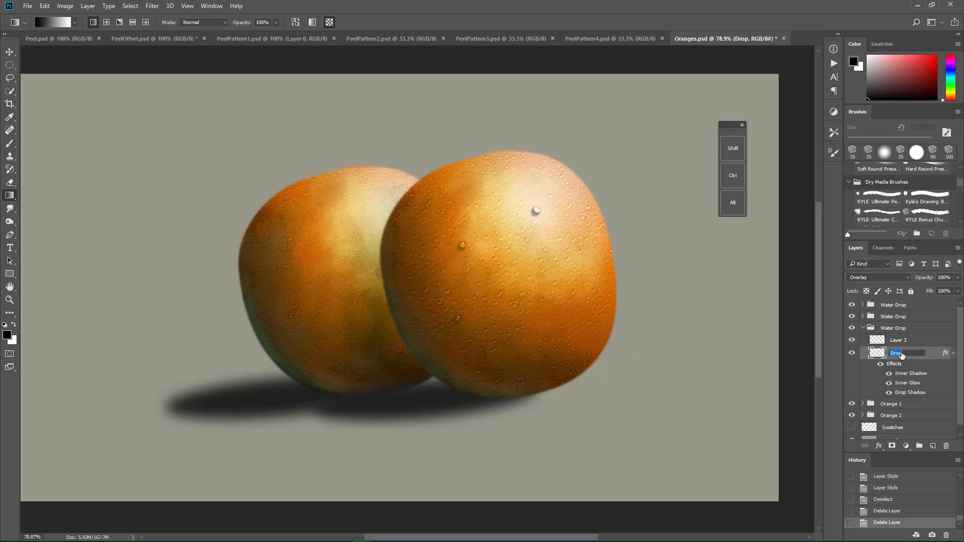
left_click(934, 359)
left_click(153, 6)
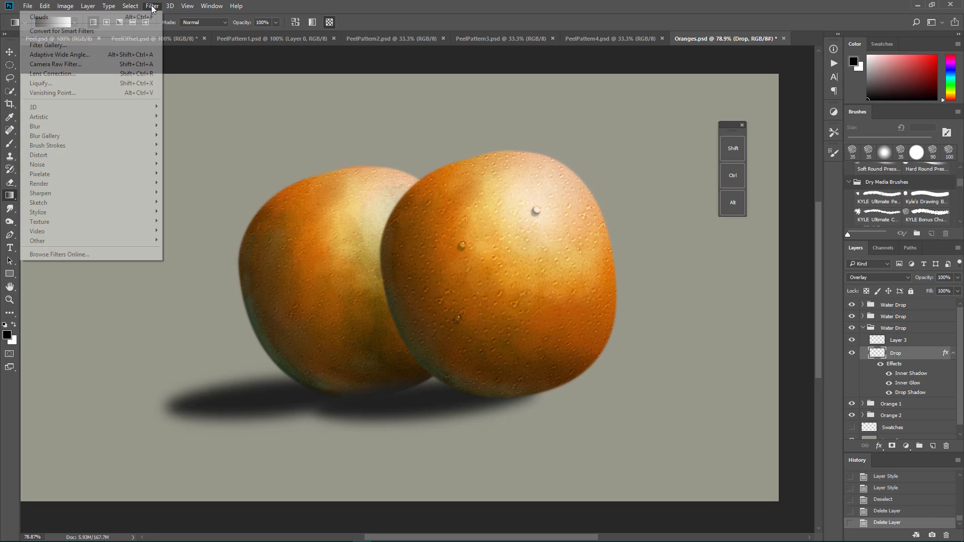
left_click(99, 83)
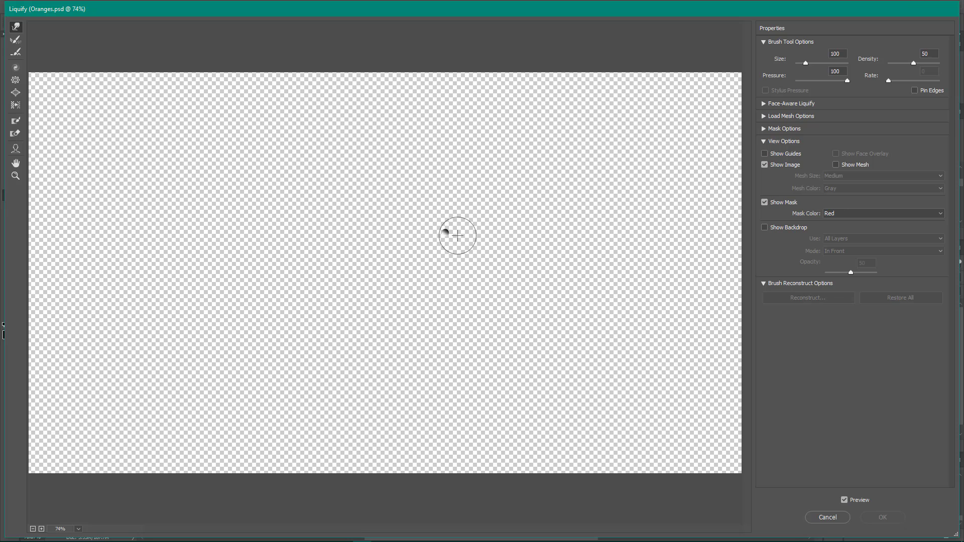
Step: Set the Forward Warp brush to size 15 for reshaping the small drop up close
key("z")
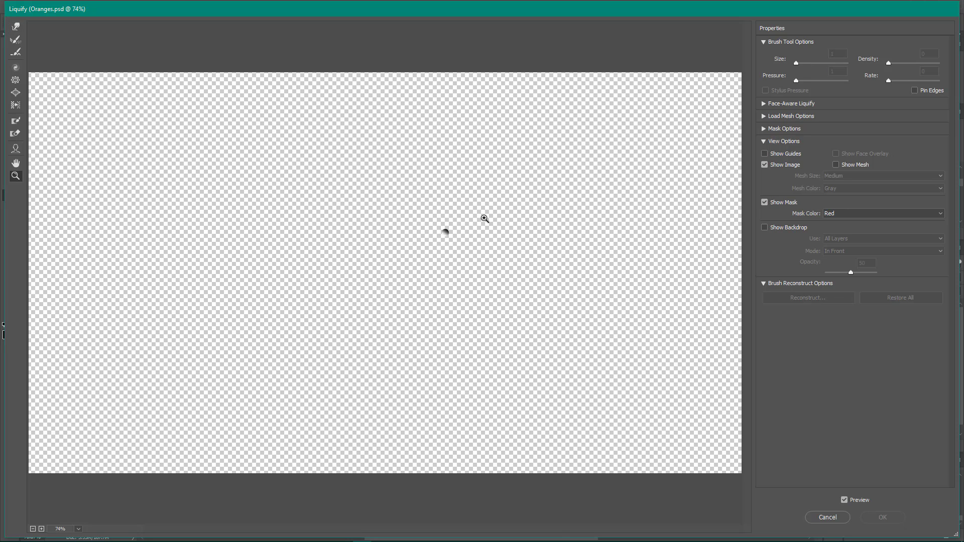
left_click_drag(477, 211, 532, 234)
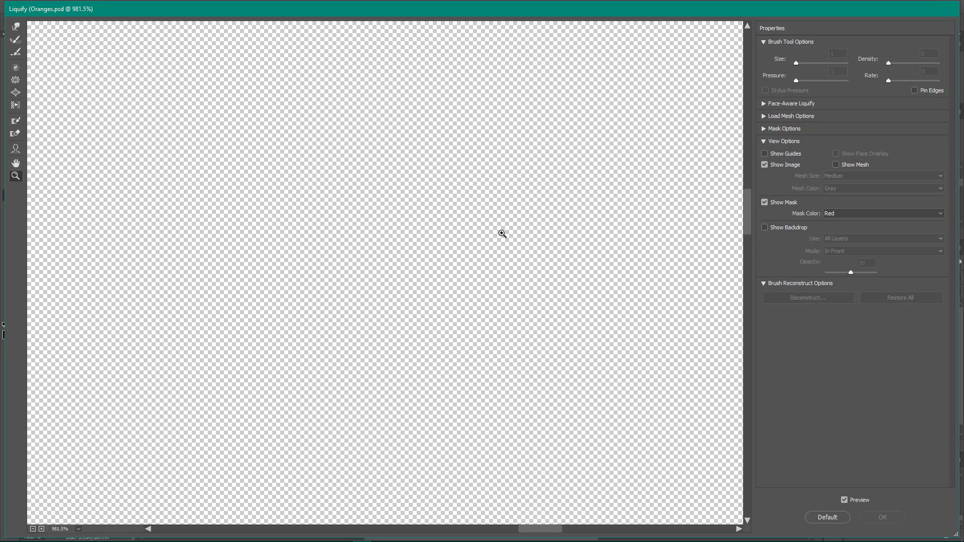
key("ctrl+minus")
key("ctrl+minus")
key("ctrl+minus")
key("ctrl+minus")
key("ctrl+minus")
key("ctrl+minus")
key("ctrl+minus")
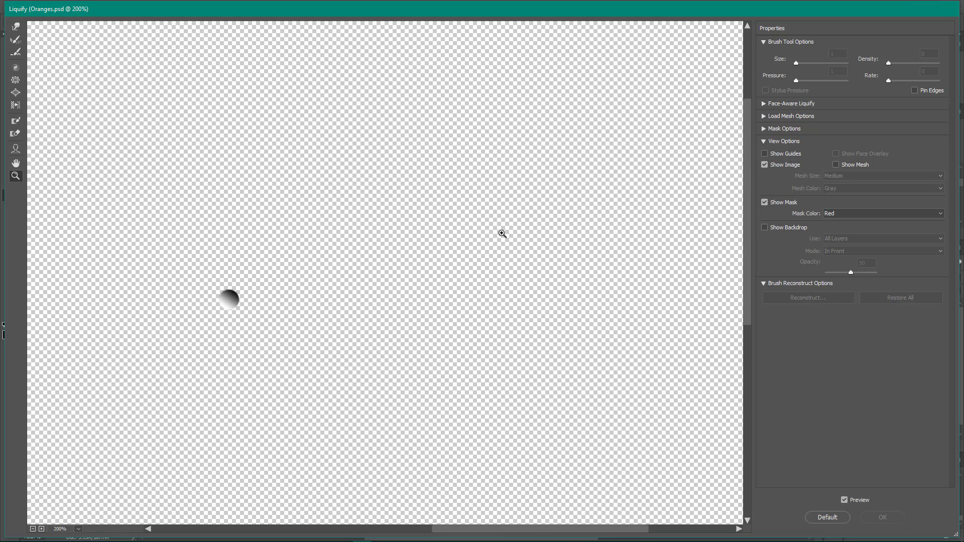
left_click(231, 304)
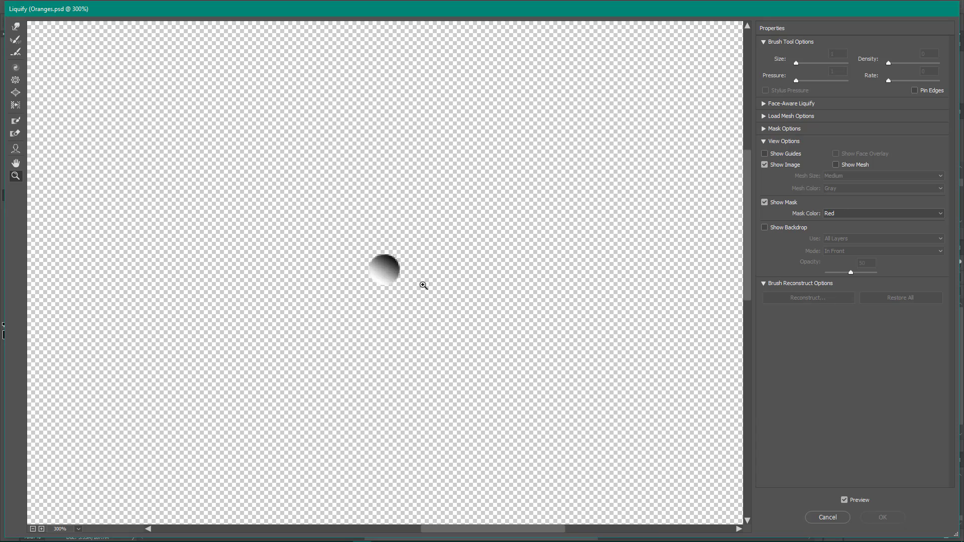
left_click(390, 273)
left_click(379, 280)
left_click(397, 271)
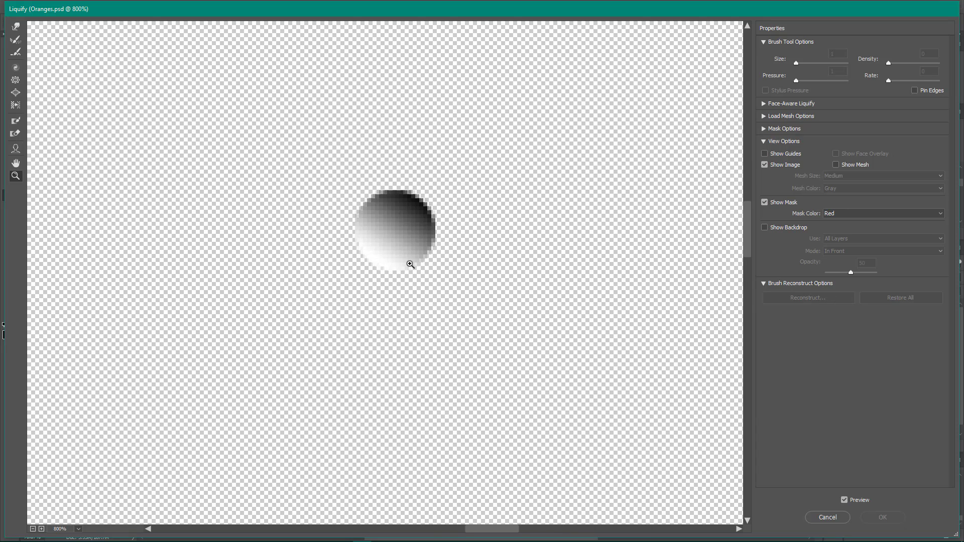
left_click(411, 264)
left_click(15, 26)
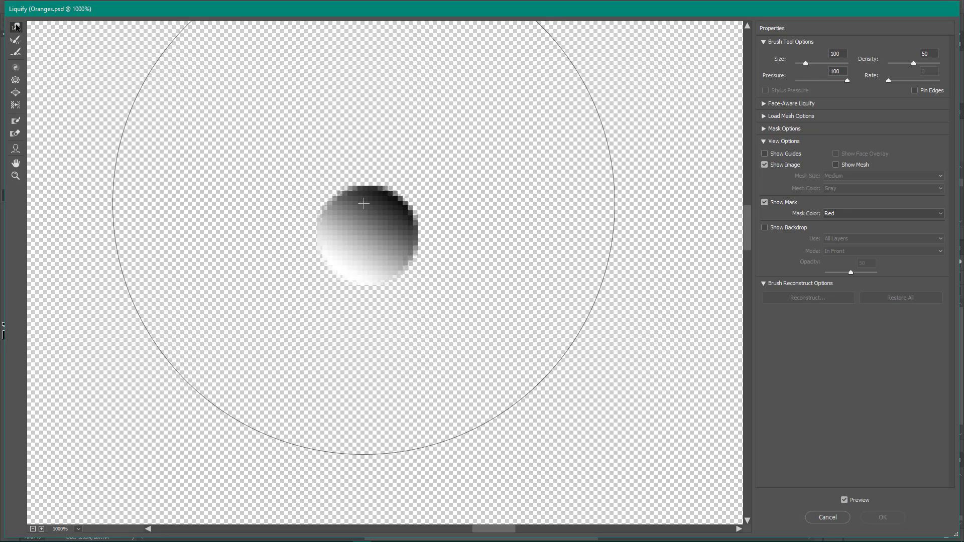
key("bracketleft")
key("bracketleft")
key("bracketleft")
key("bracketleft")
key("bracketleft")
key("bracketleft")
key("bracketleft")
key("bracketleft")
key("bracketleft")
key("bracketleft")
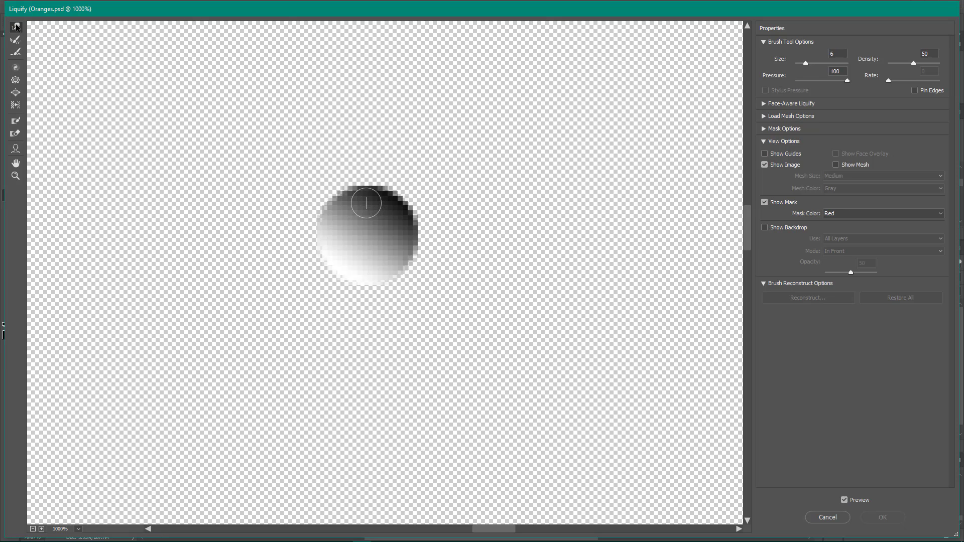
key("bracketright")
key("bracketright")
key("bracketright")
key("bracketright")
key("bracketright")
key("bracketright")
key("bracketright")
key("bracketright")
key("bracketright")
Step: Warp the drop's upper edge upward into a teardrop point and apply Liquify
left_click_drag(357, 207, 366, 155)
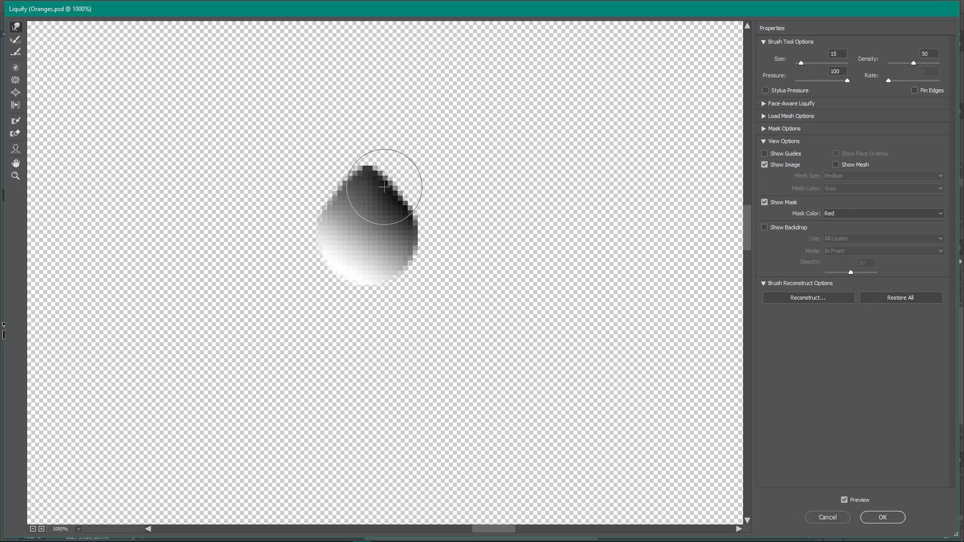
mouse_move(384, 187)
left_mouse_down()
mouse_move(372, 142)
mouse_move(367, 165)
mouse_move(362, 149)
mouse_move(333, 203)
mouse_move(363, 164)
mouse_move(385, 180)
mouse_move(365, 132)
left_mouse_up()
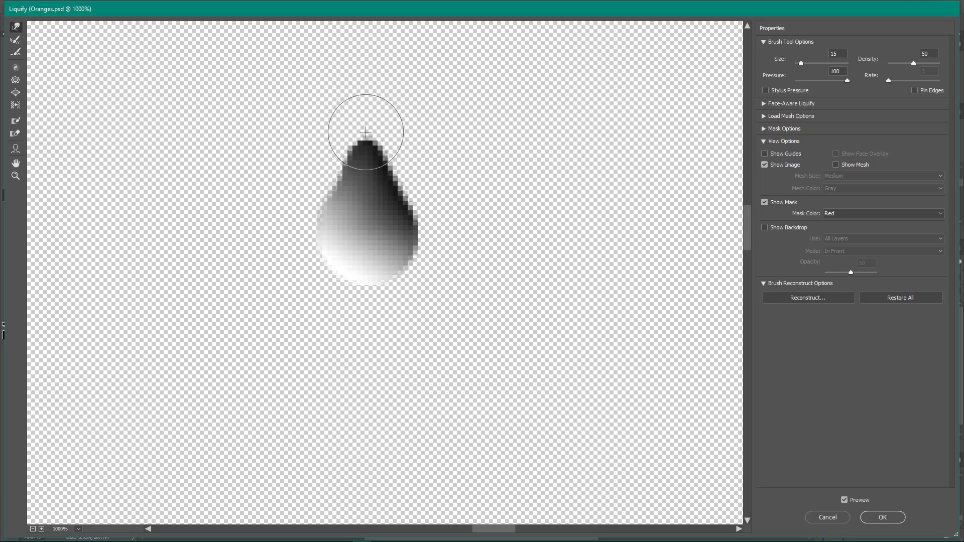
left_click(891, 514)
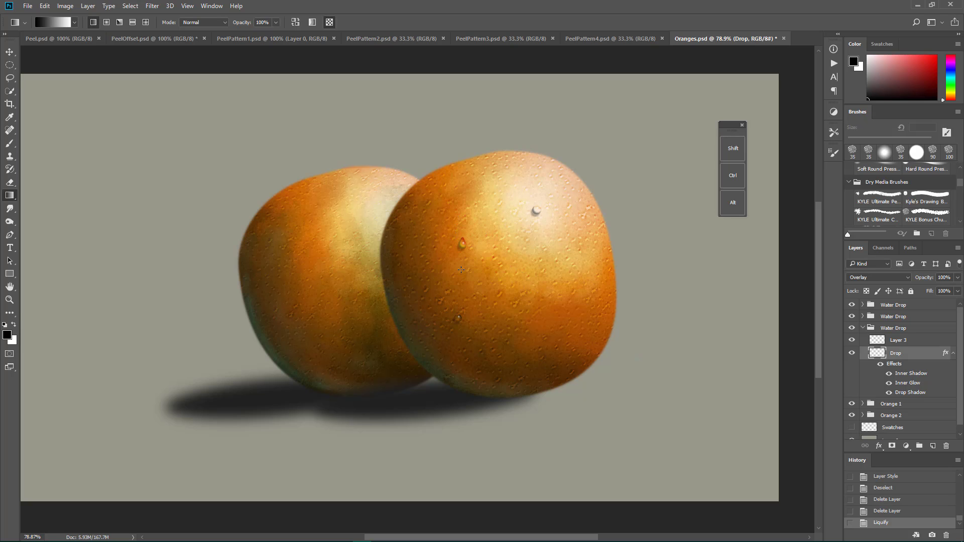
Step: Collapse the lowest Water Drop group and compare the blending and fill settings of the lower two Water Drop groups
left_click(862, 328)
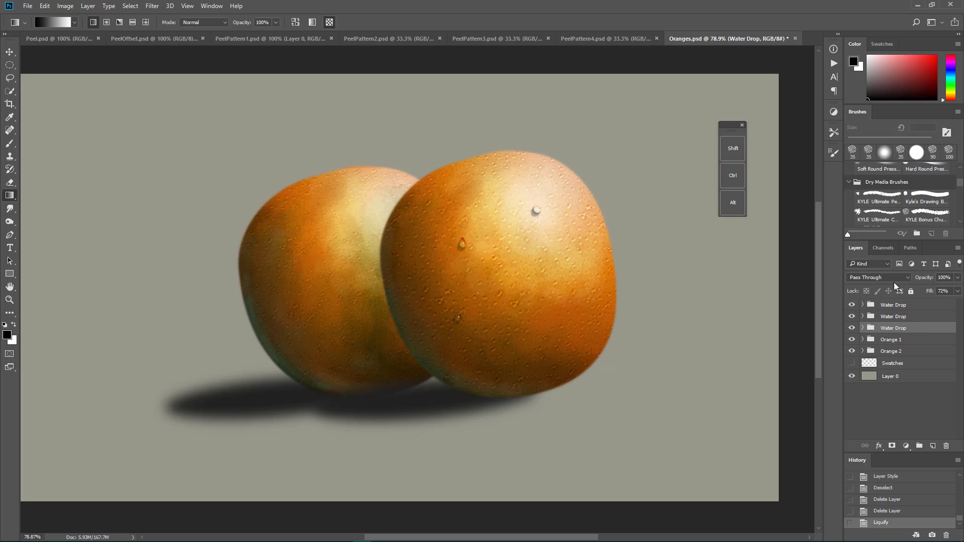
left_click(873, 317)
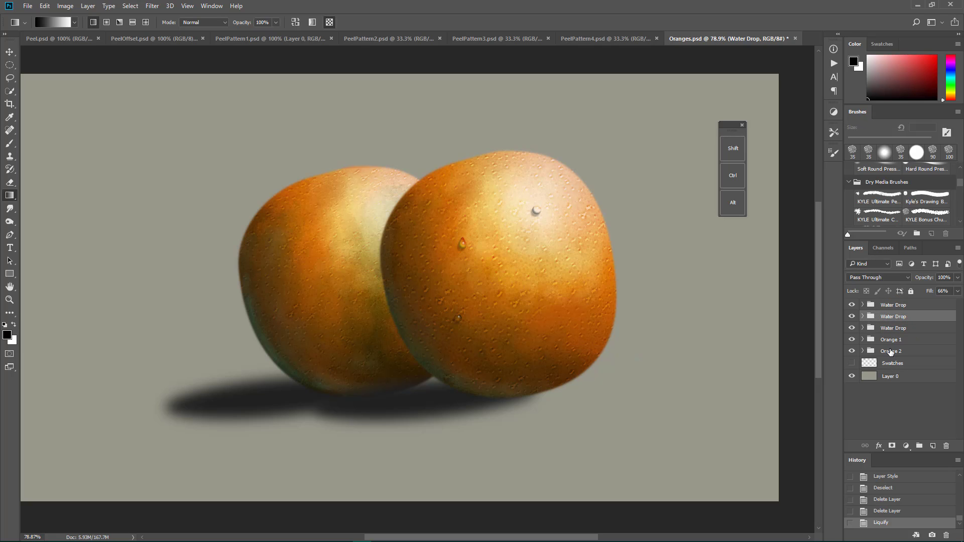
left_click(892, 328)
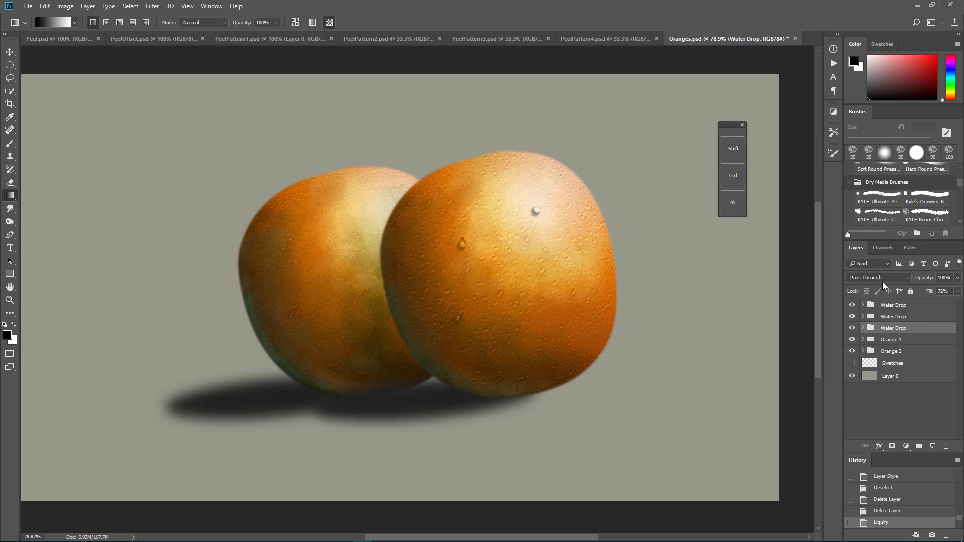
left_click(883, 363)
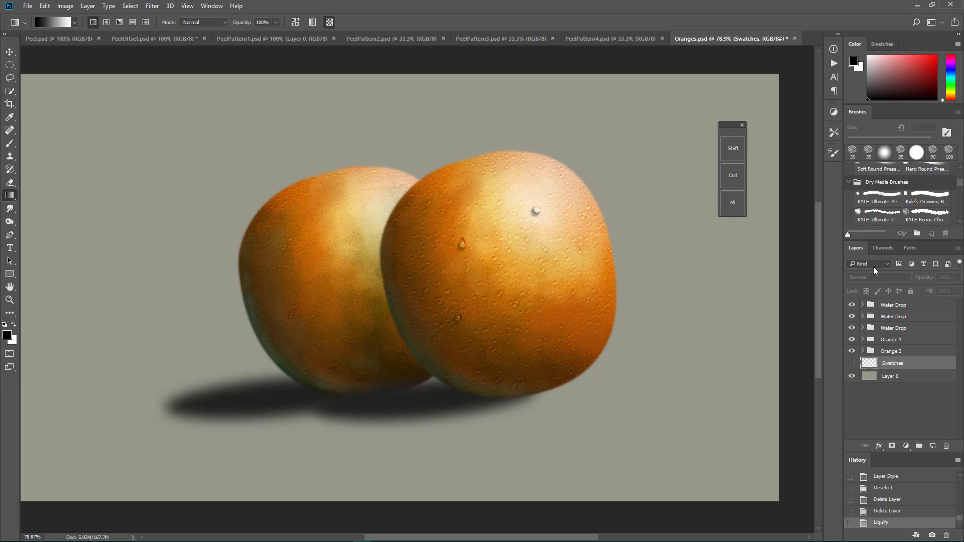
Step: Expand the Orange 2 group and examine the blend modes of its Touchups copy, Screen copy, Screen and Overlay layers
left_click(863, 351)
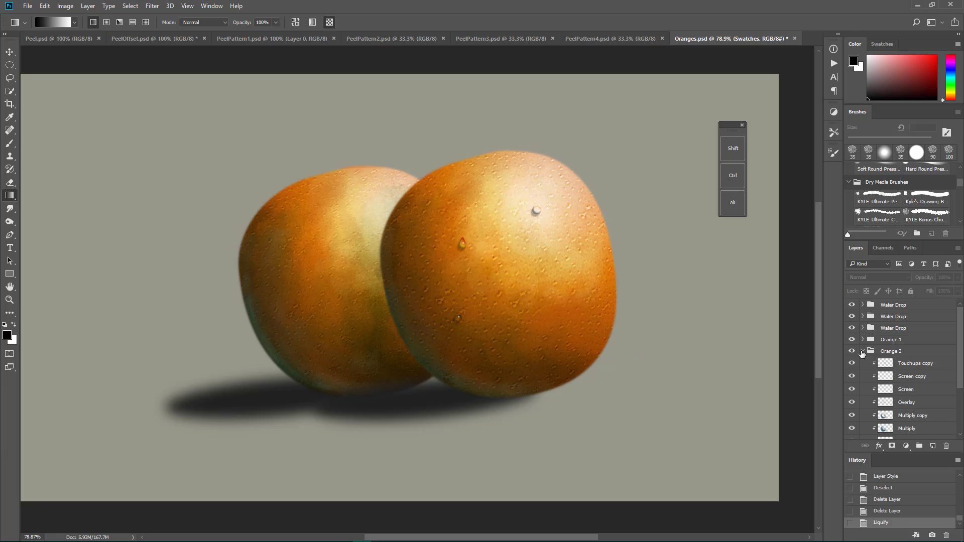
left_click(928, 365)
left_click(908, 381)
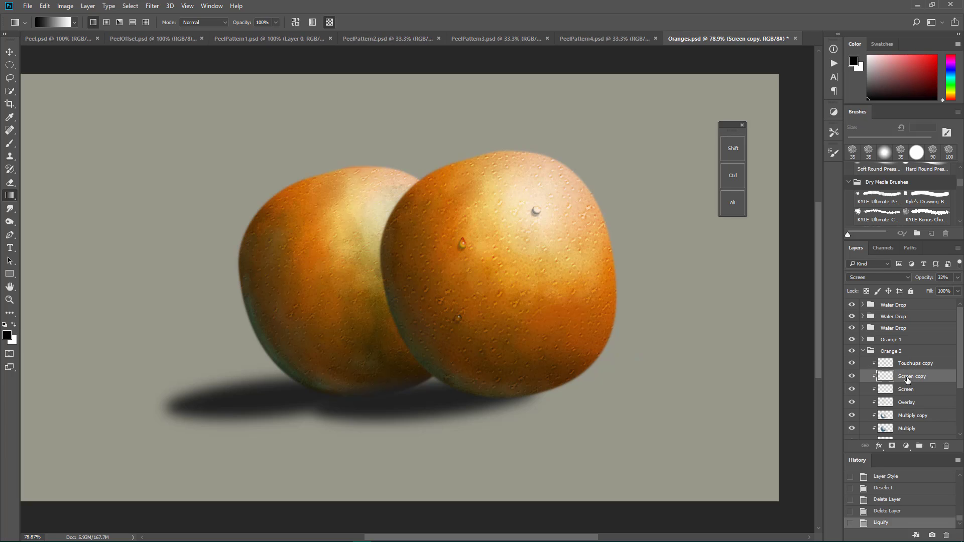
left_click(906, 391)
left_click(907, 404)
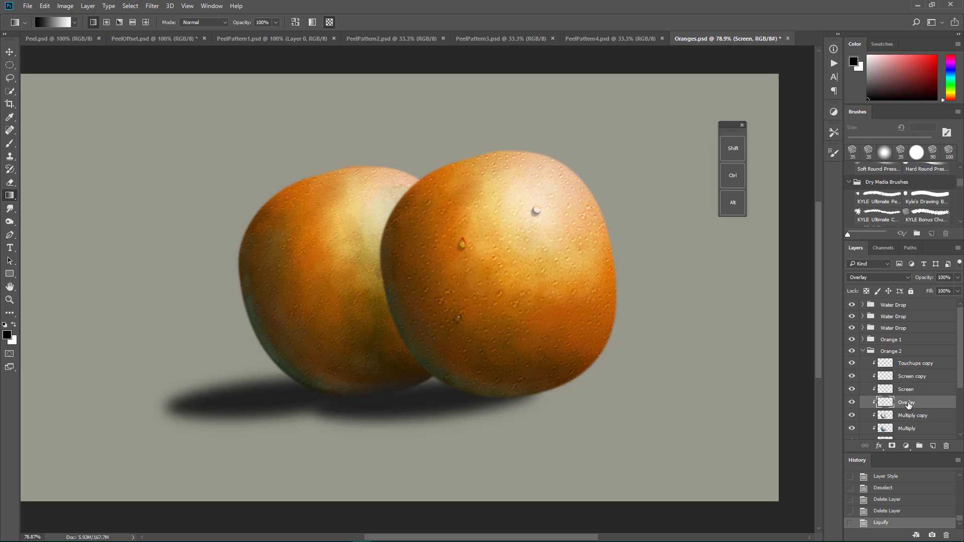
Step: Examine the blend modes of the Multiply copy and Orange layers in the Orange 2 group and collapse the group
scroll(908, 405, "down", 1)
left_click(914, 405)
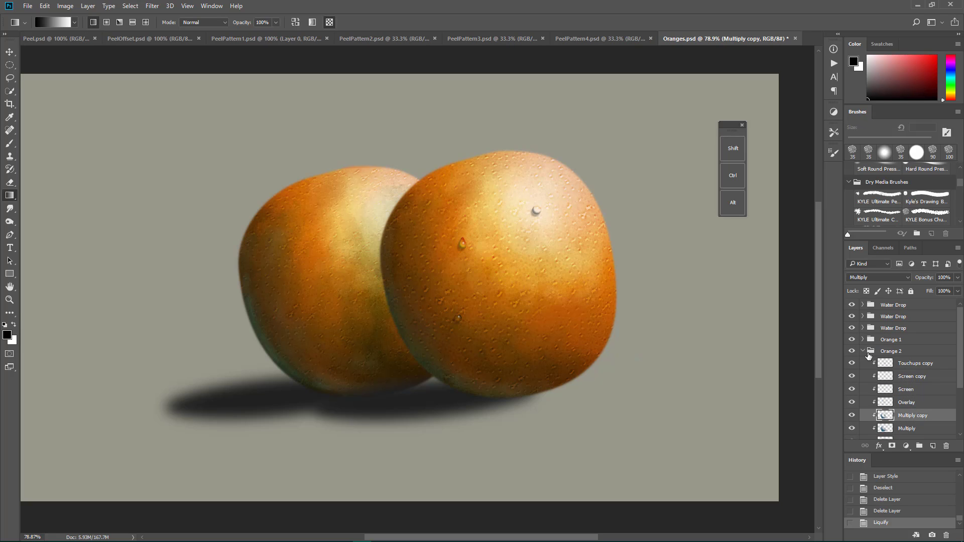
scroll(888, 376, "down", 1)
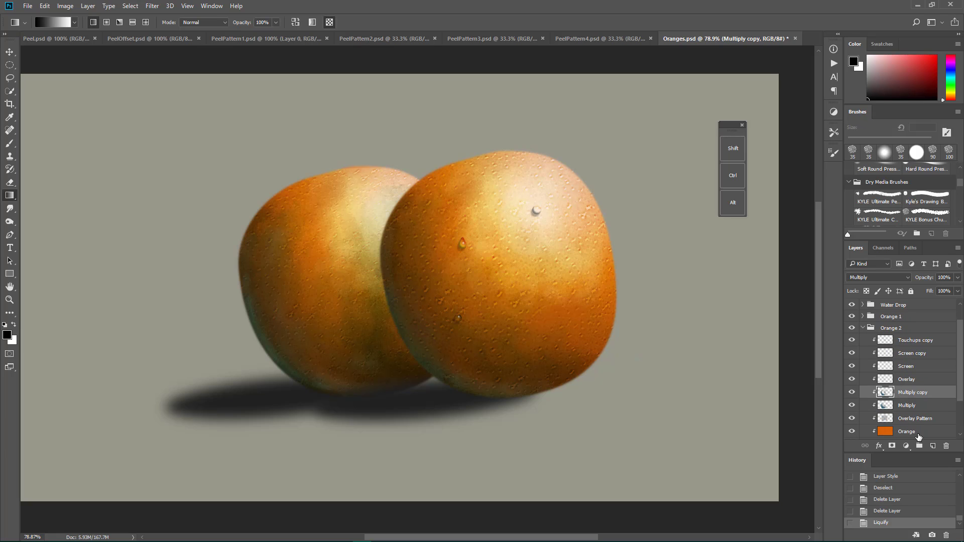
left_click(918, 435)
scroll(919, 436, "down", 2)
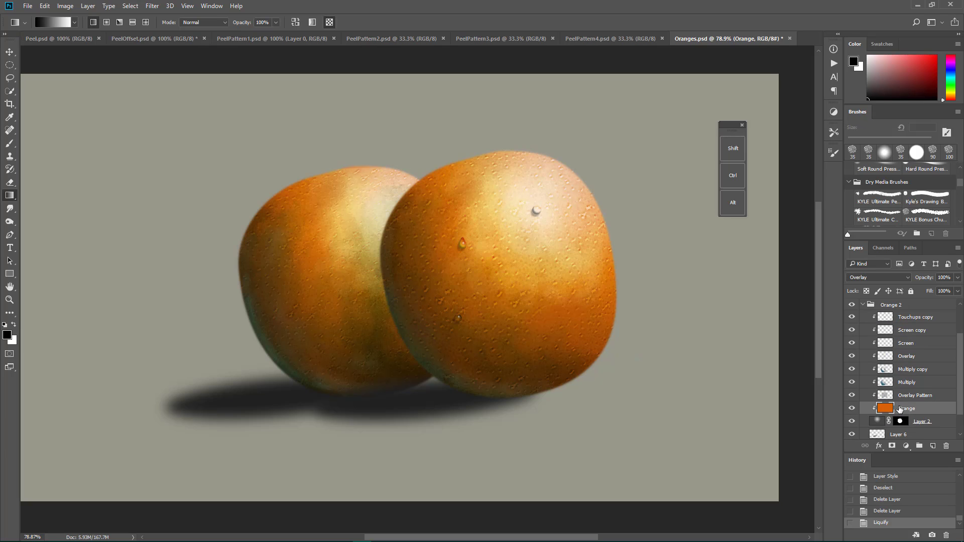
scroll(900, 409, "up", 3)
left_click(863, 340)
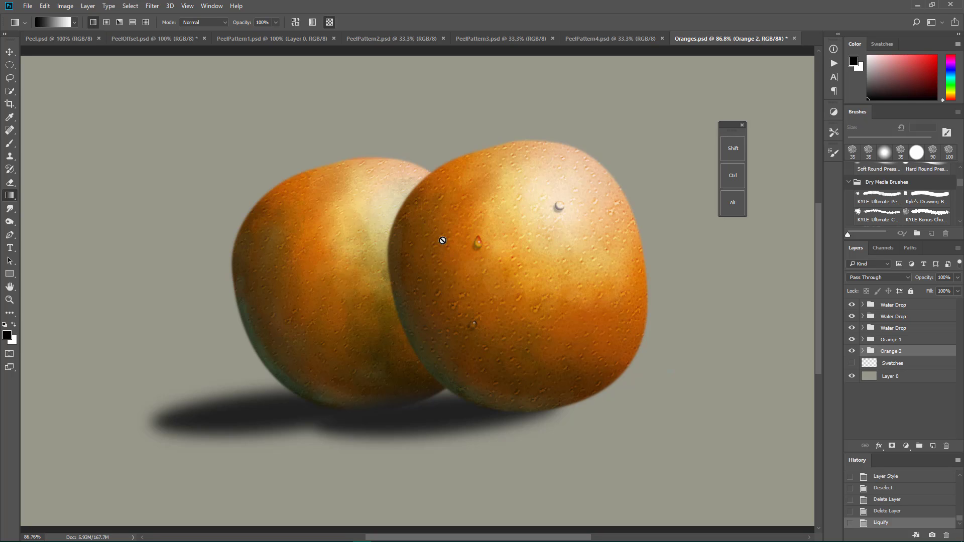
left_click(474, 288)
key("Return")
Step: Switch to Chrome and look through the open YouTube tutorials on water drops, 3D dispersion, low poly backgrounds and twisted light fibers
key("alt+Tab")
key("alt+Tab")
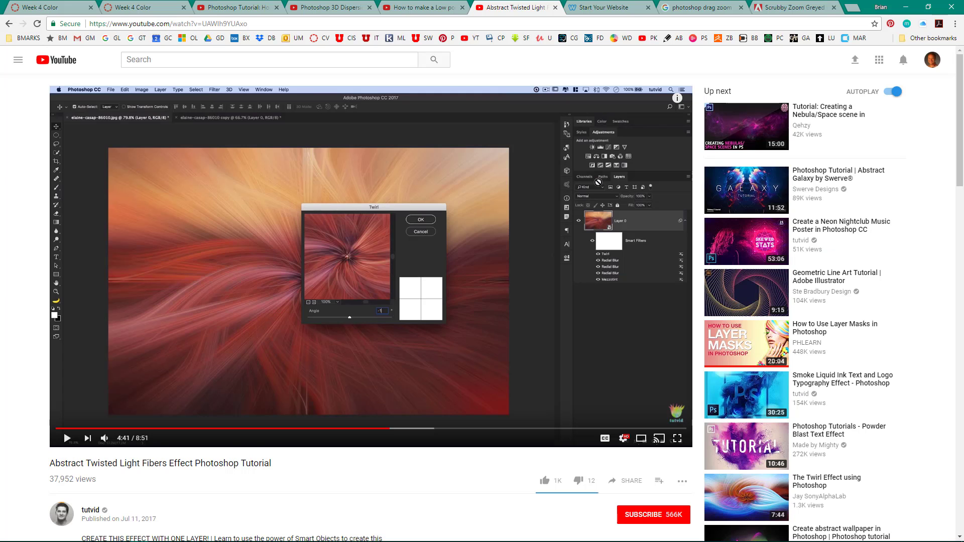
left_click(262, 8)
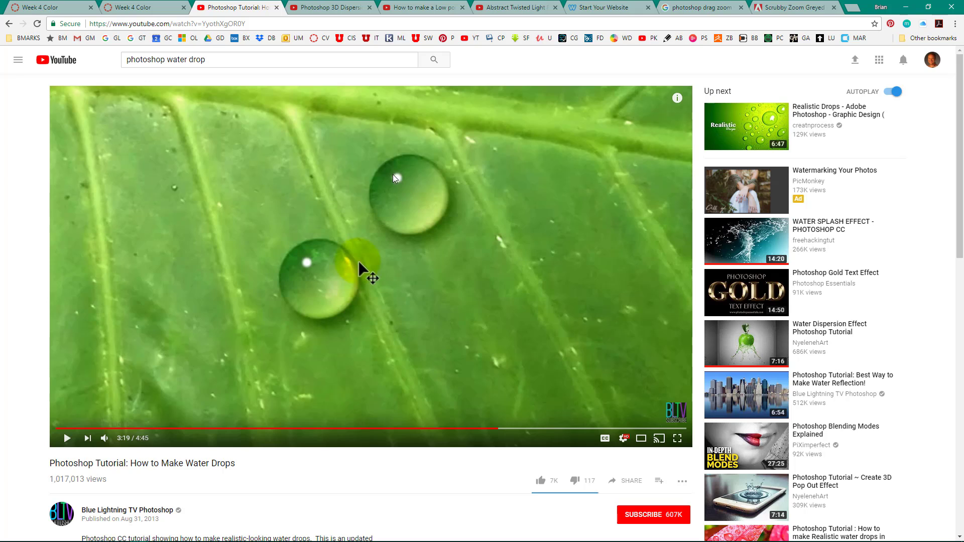
left_click(329, 9)
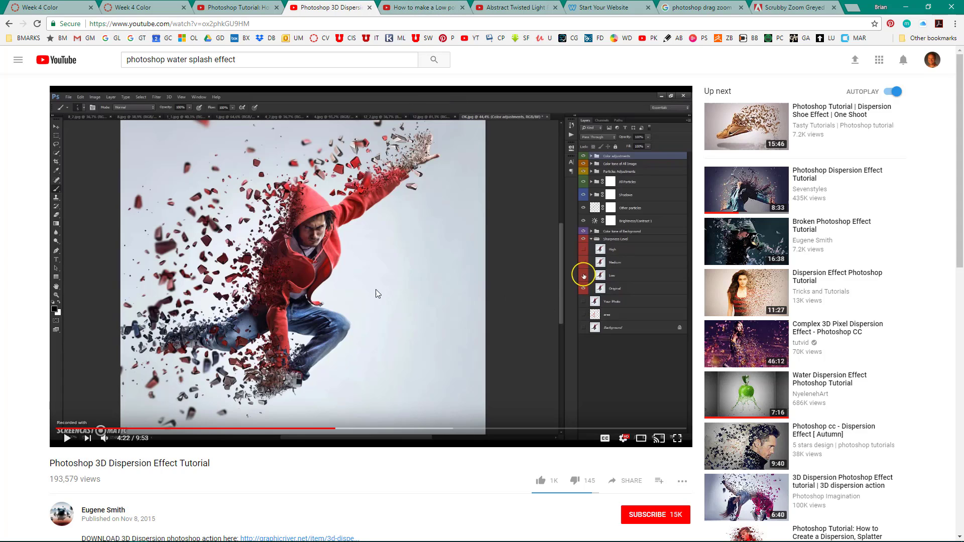
left_click(422, 8)
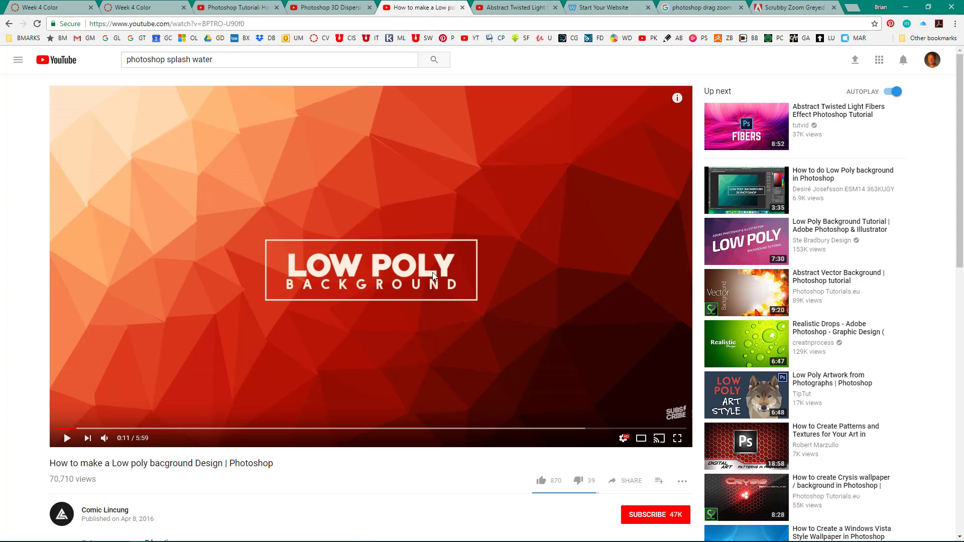
left_click(515, 8)
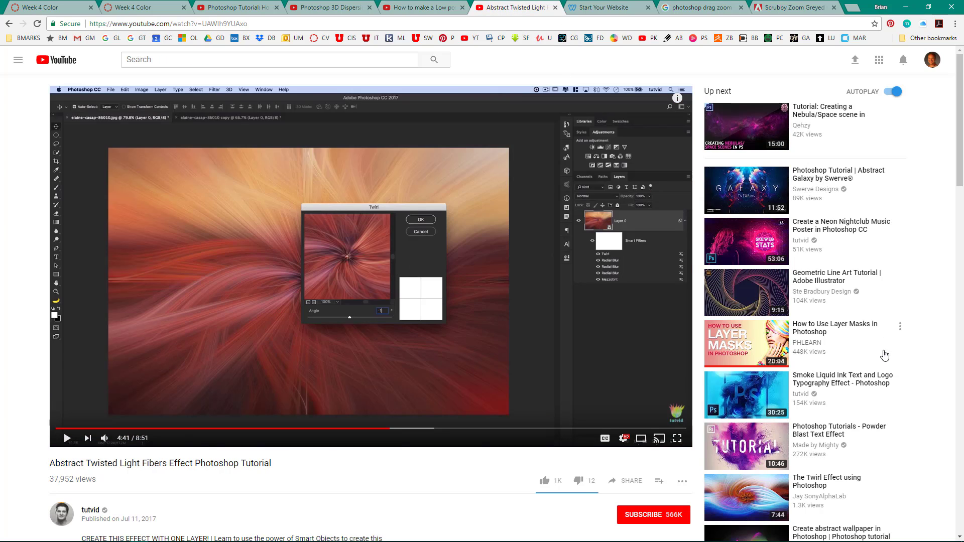
Step: Browse the suggested Photoshop tutorials beside the Abstract Twisted Light Fibers video
scroll(854, 329, "down", 3)
scroll(853, 329, "up", 3)
left_click(206, 61)
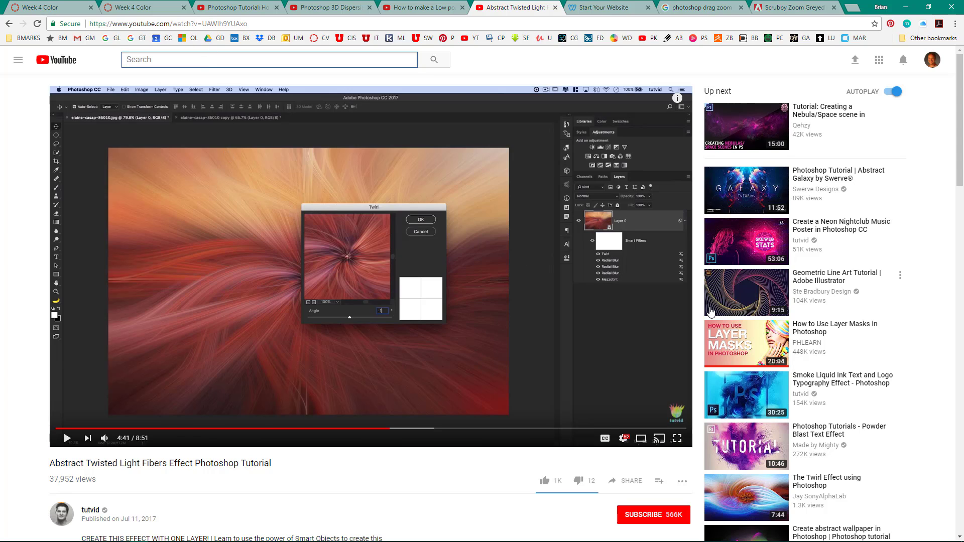
scroll(712, 312, "down", 6)
scroll(711, 312, "down", 6)
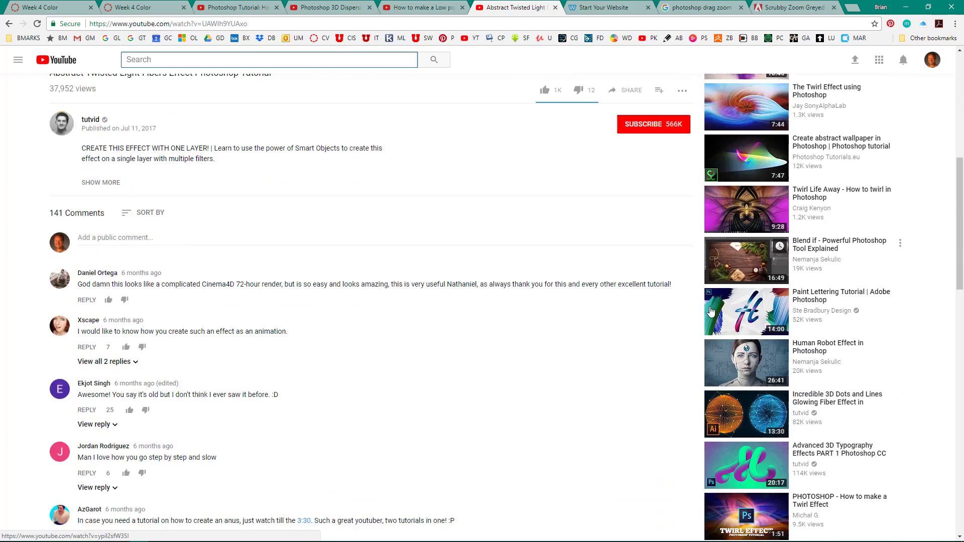
scroll(710, 309, "up", 6)
scroll(710, 308, "up", 6)
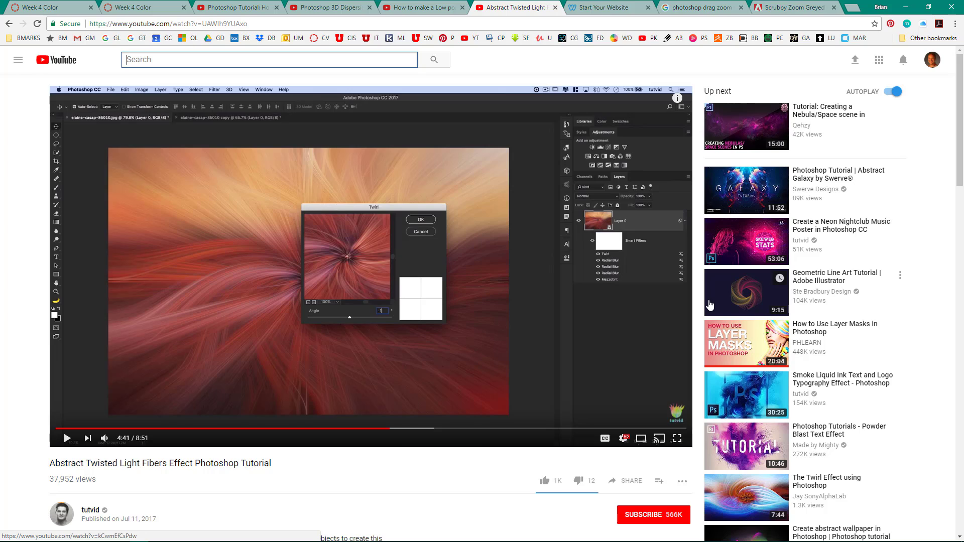
mouse_move(710, 305)
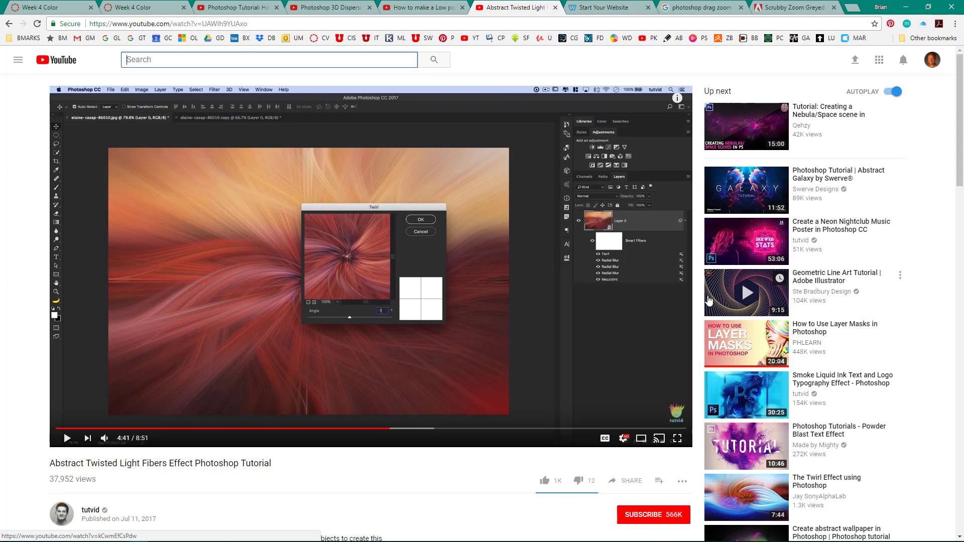
Step: Open the Water Dispersion Effect Photoshop Tutorial from the 3D Dispersion video's suggestions and skip the ad
left_click(246, 10)
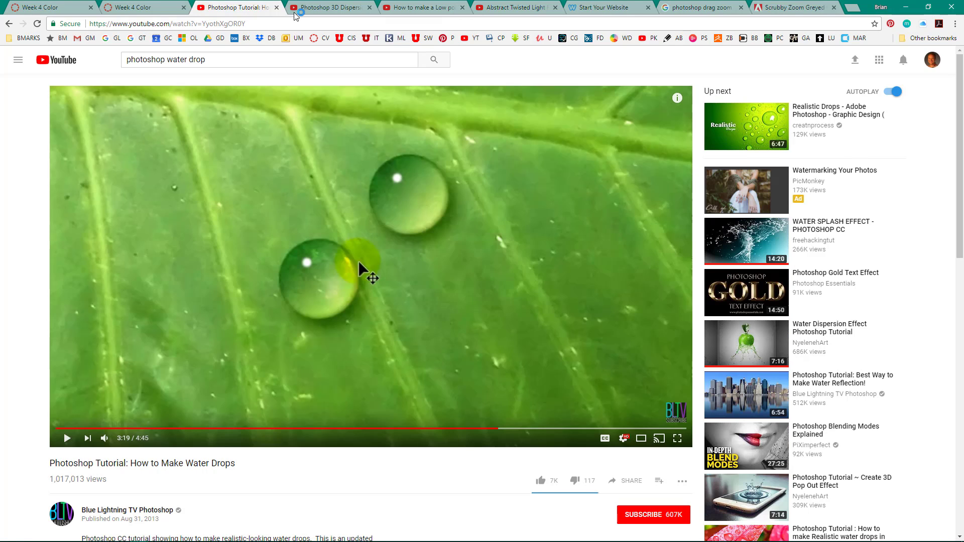
left_click(335, 8)
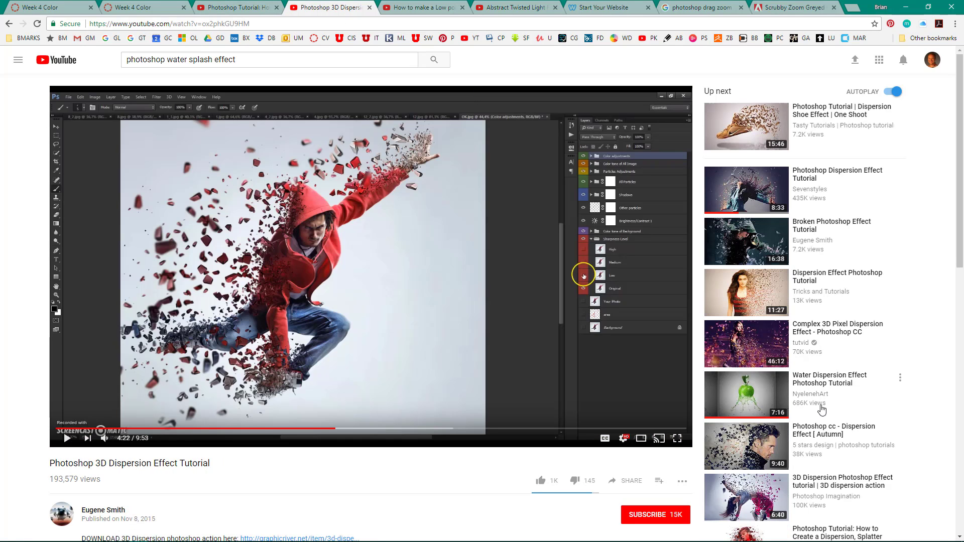
left_click(762, 393)
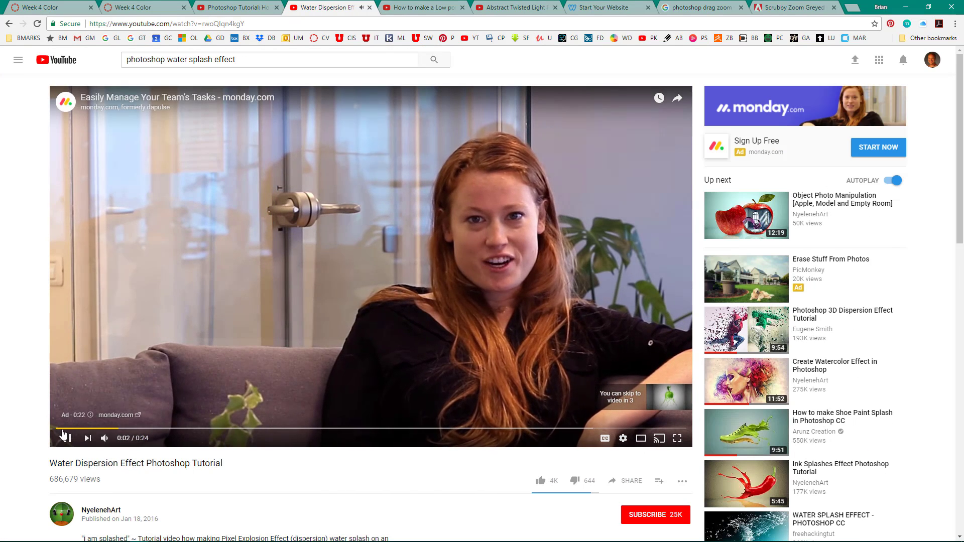
left_click(665, 405)
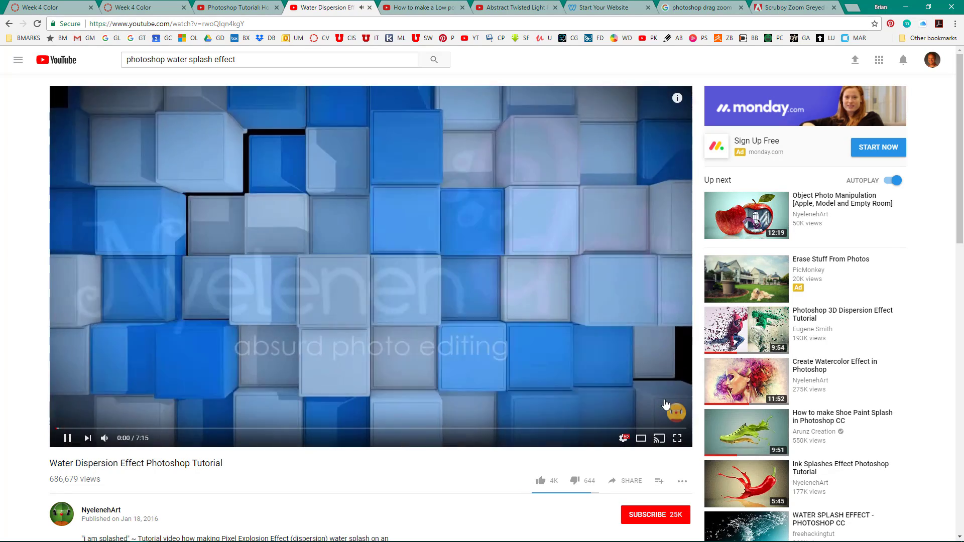
Step: Skim the Water Dispersion Effect tutorial by jumping forward in stages to about 5:40
left_click_drag(104, 427, 144, 432)
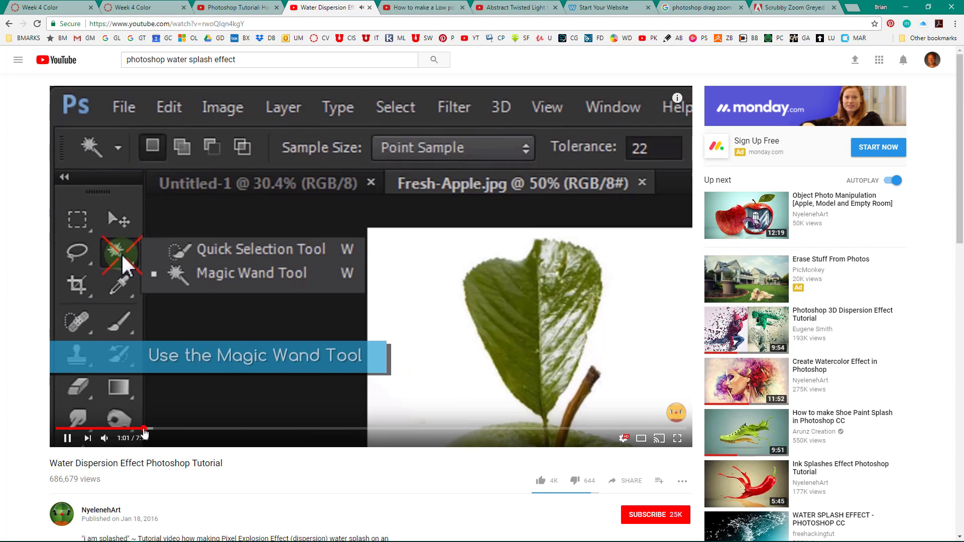
left_click(254, 430)
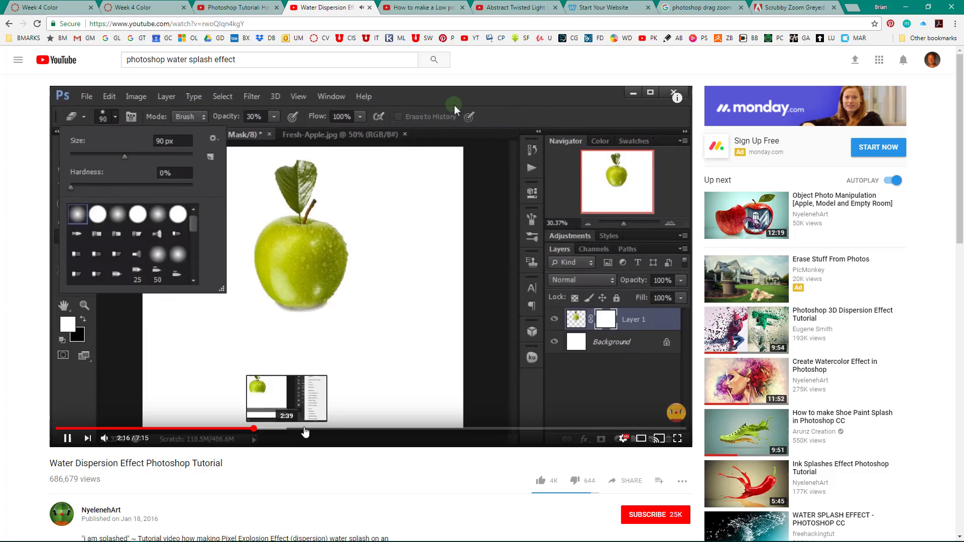
left_click(306, 430)
left_click(353, 429)
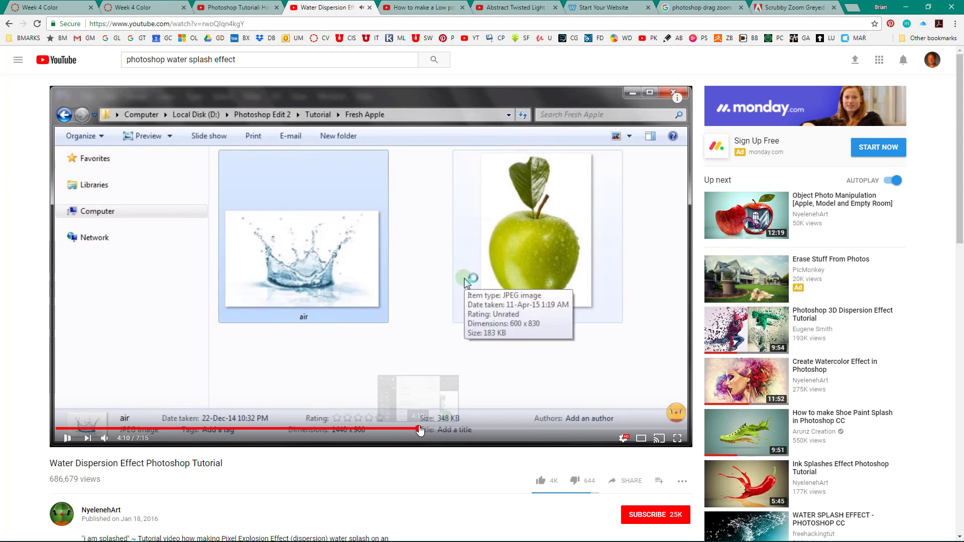
left_click(420, 430)
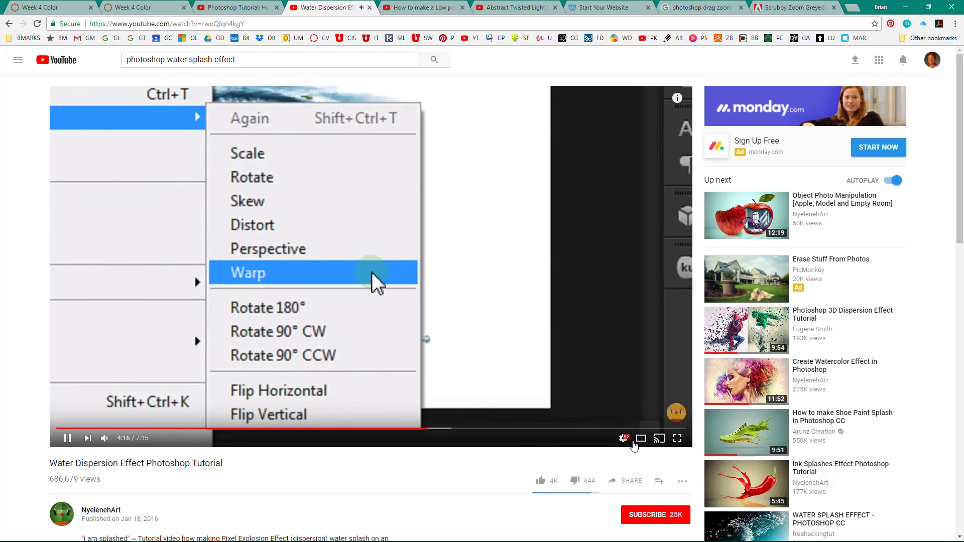
left_click(484, 430)
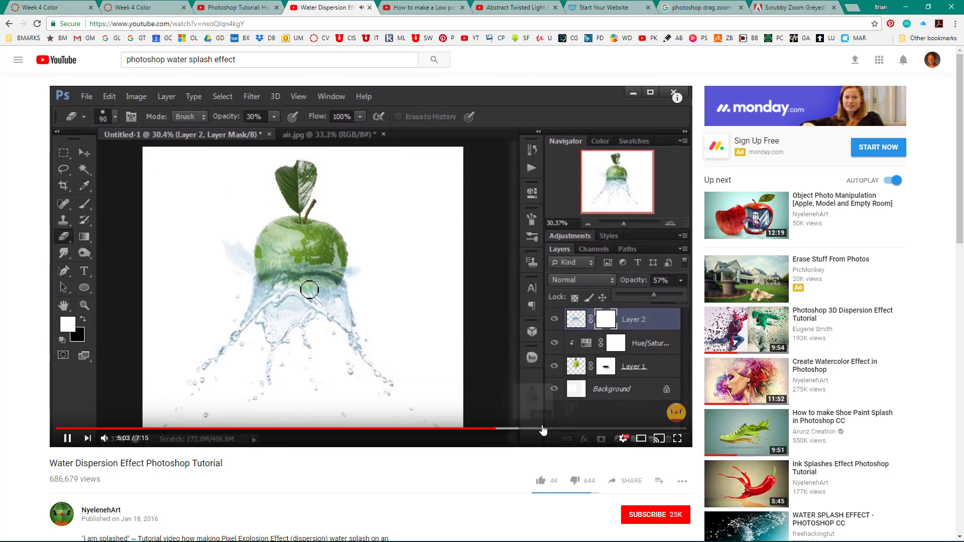
left_click(542, 430)
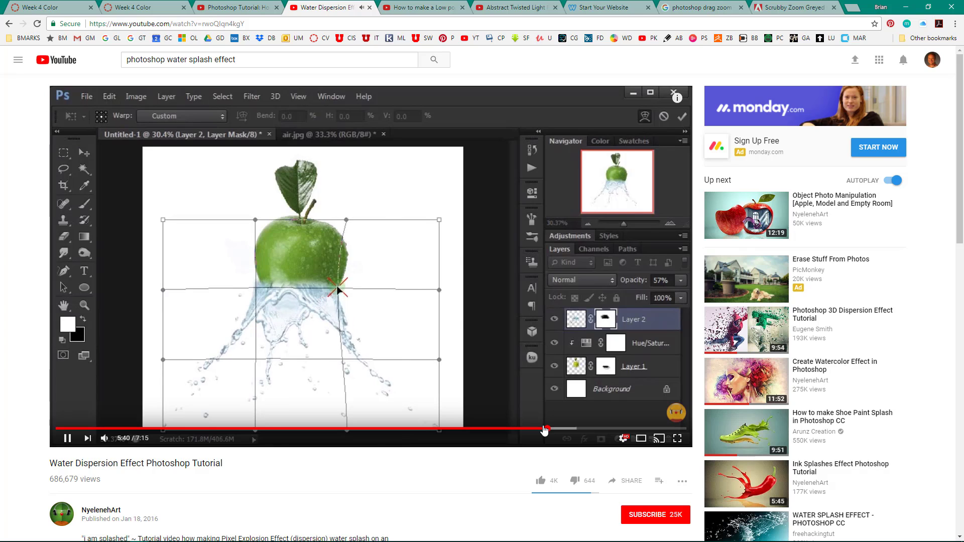
Step: Open the suggested WATER SPLASH EFFECT - PHOTOSHOP CC video and skip ahead past the first minute
scroll(695, 442, "down", 5)
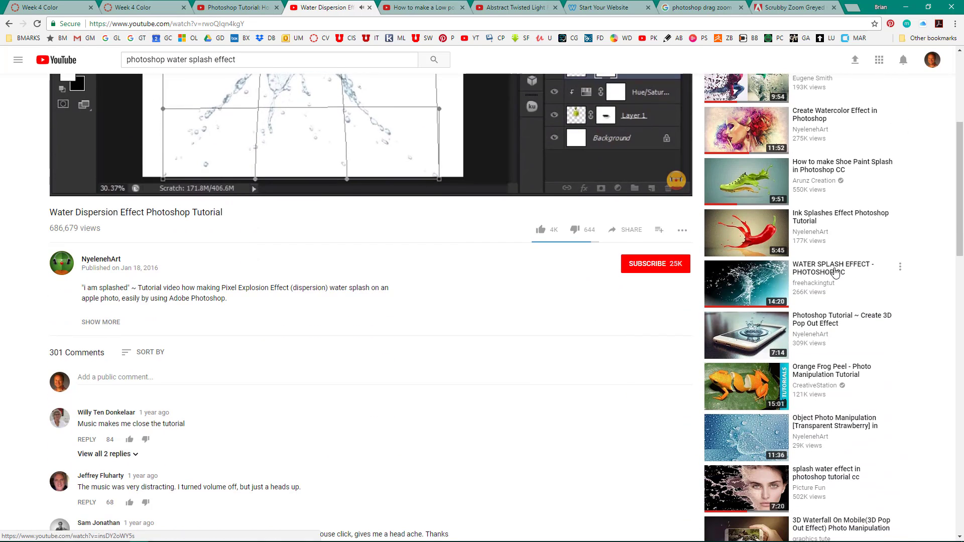
left_click(844, 273)
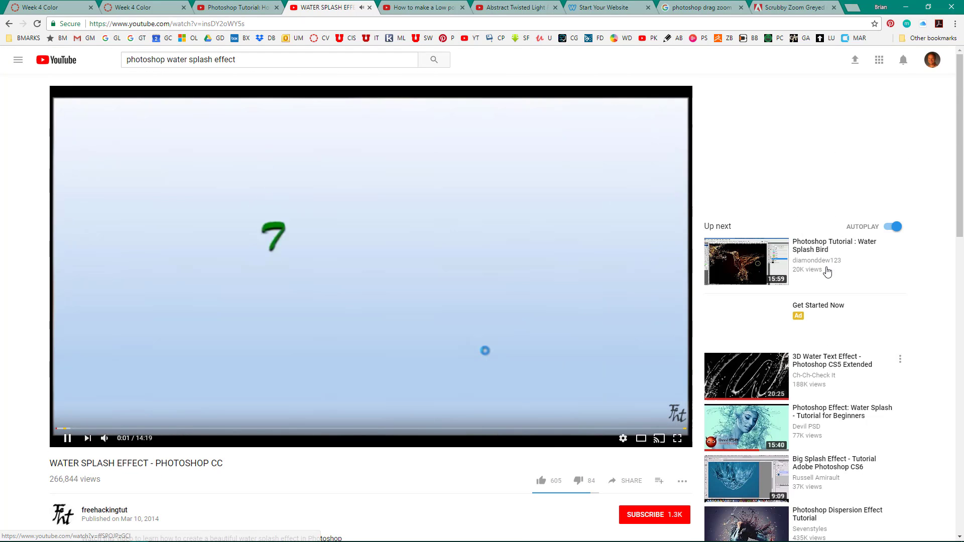
left_click(111, 428)
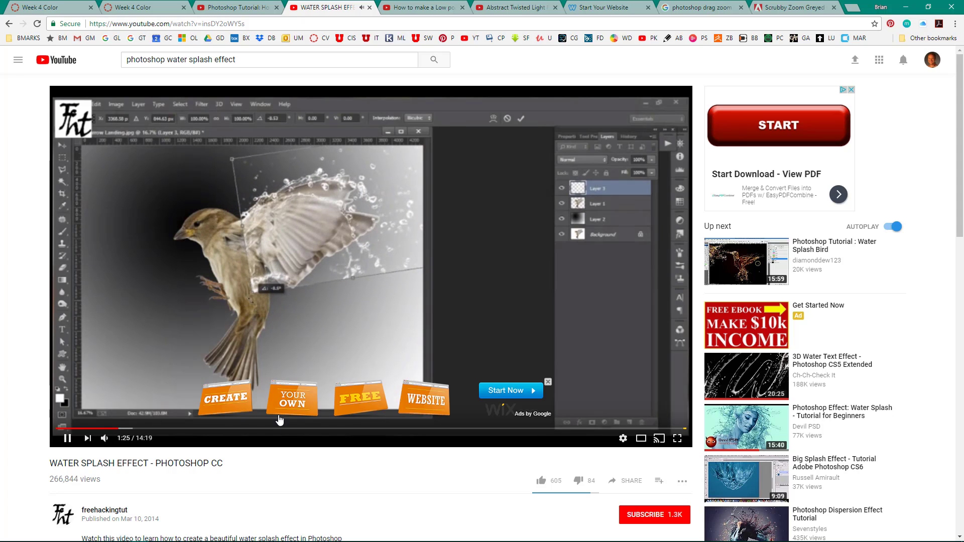
left_click(207, 425)
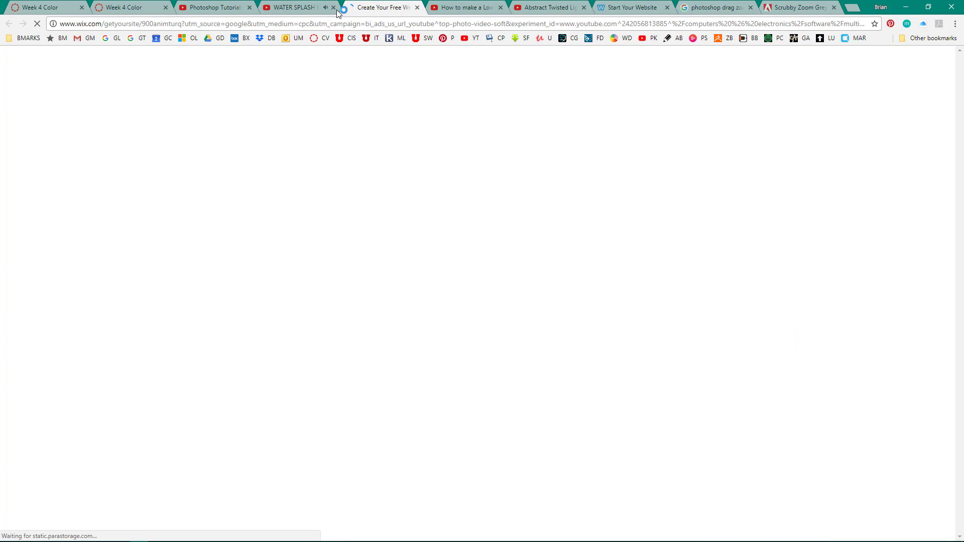
Step: Leave the advertiser's page, revisit the How to Make Water Drops tutorial and switch back to Photoshop
left_click(312, 7)
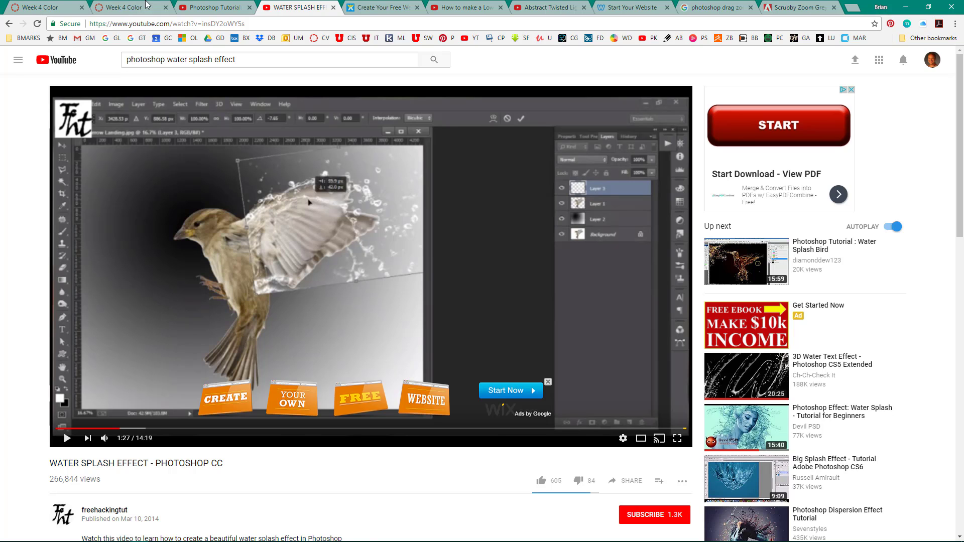
left_click(215, 7)
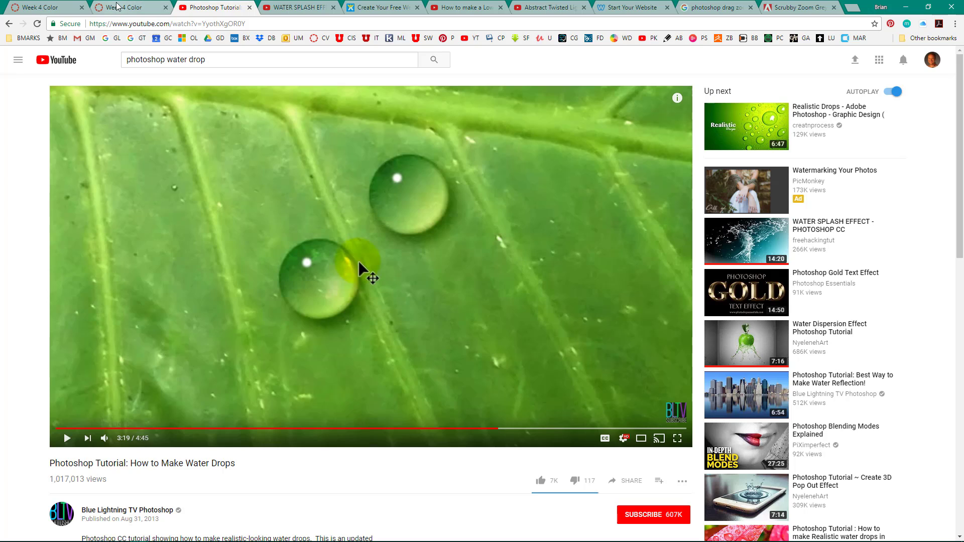
key("alt+Tab")
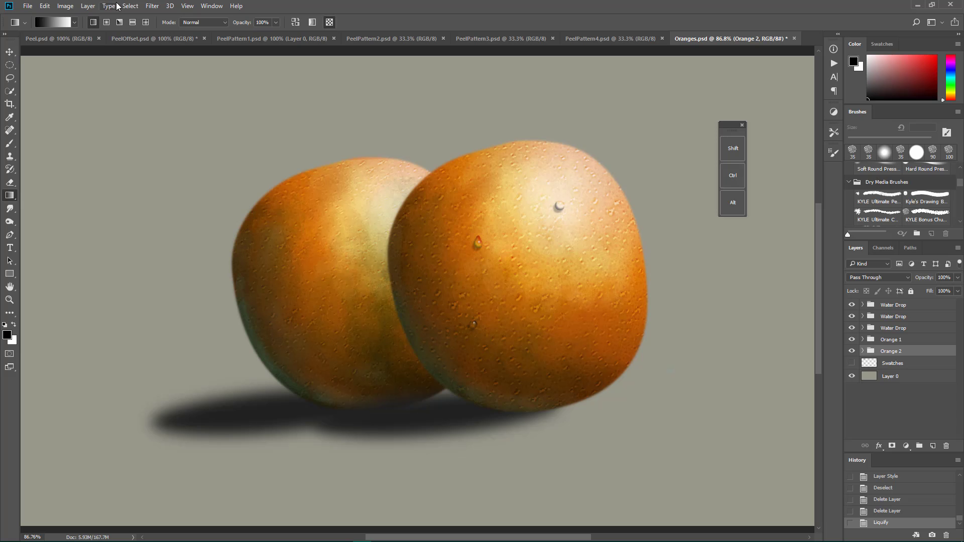